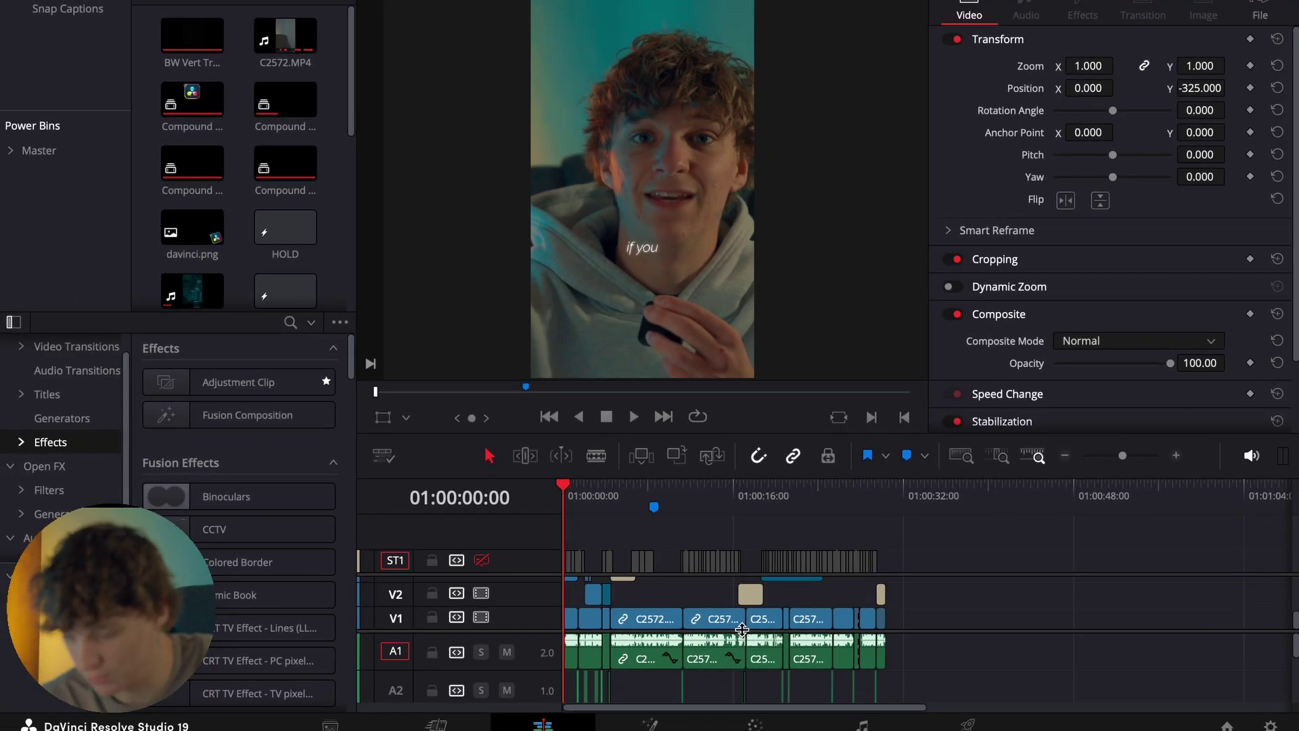
- Enlarge the timeline's video track area and play back the opening of the edit
drag(742, 630, 740, 605)
scroll(740, 679, down, 3)
scroll(742, 655, up, 1)
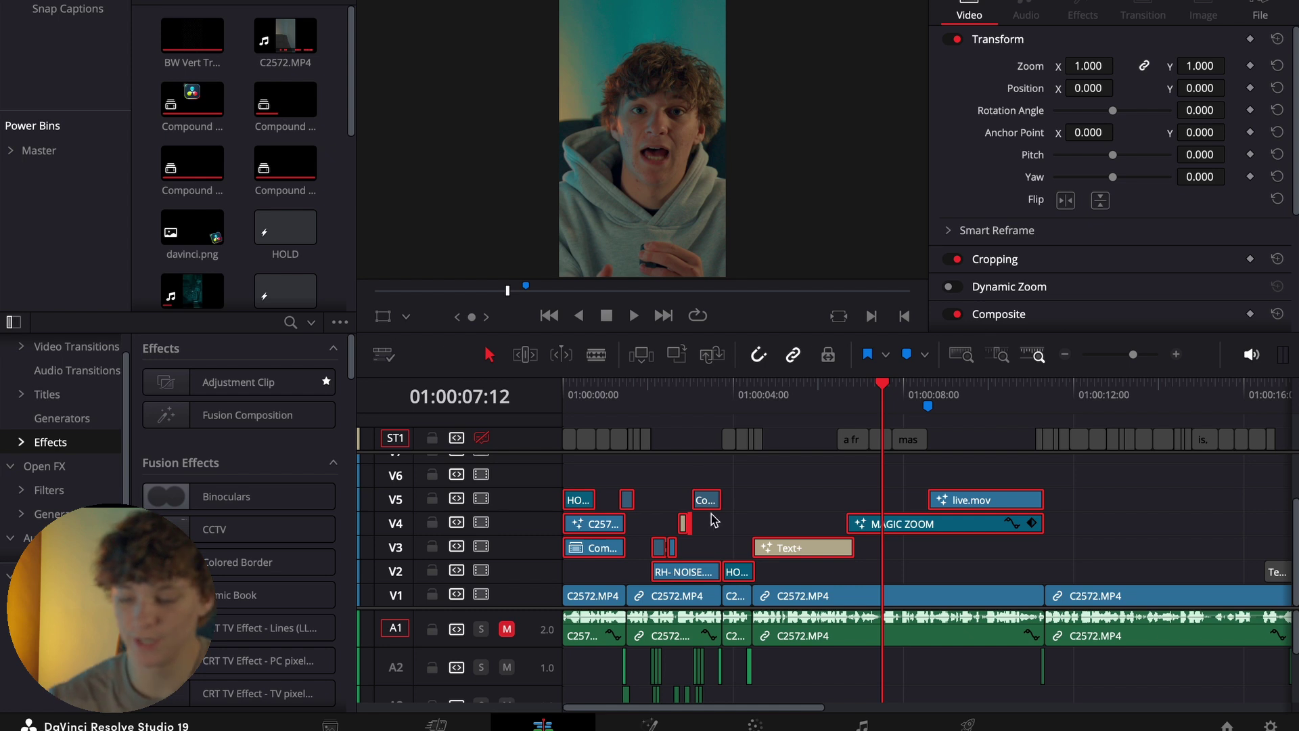
drag(678, 409, 532, 407)
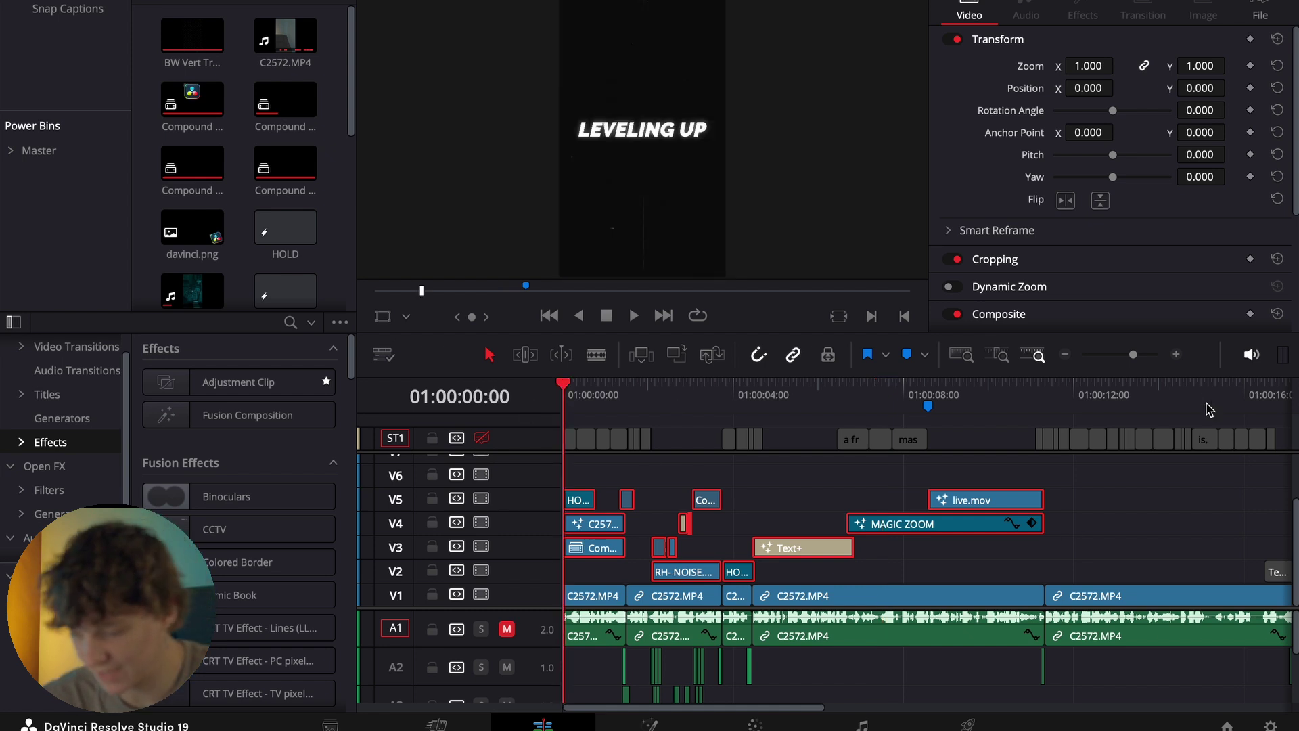
click(1175, 355)
key(space)
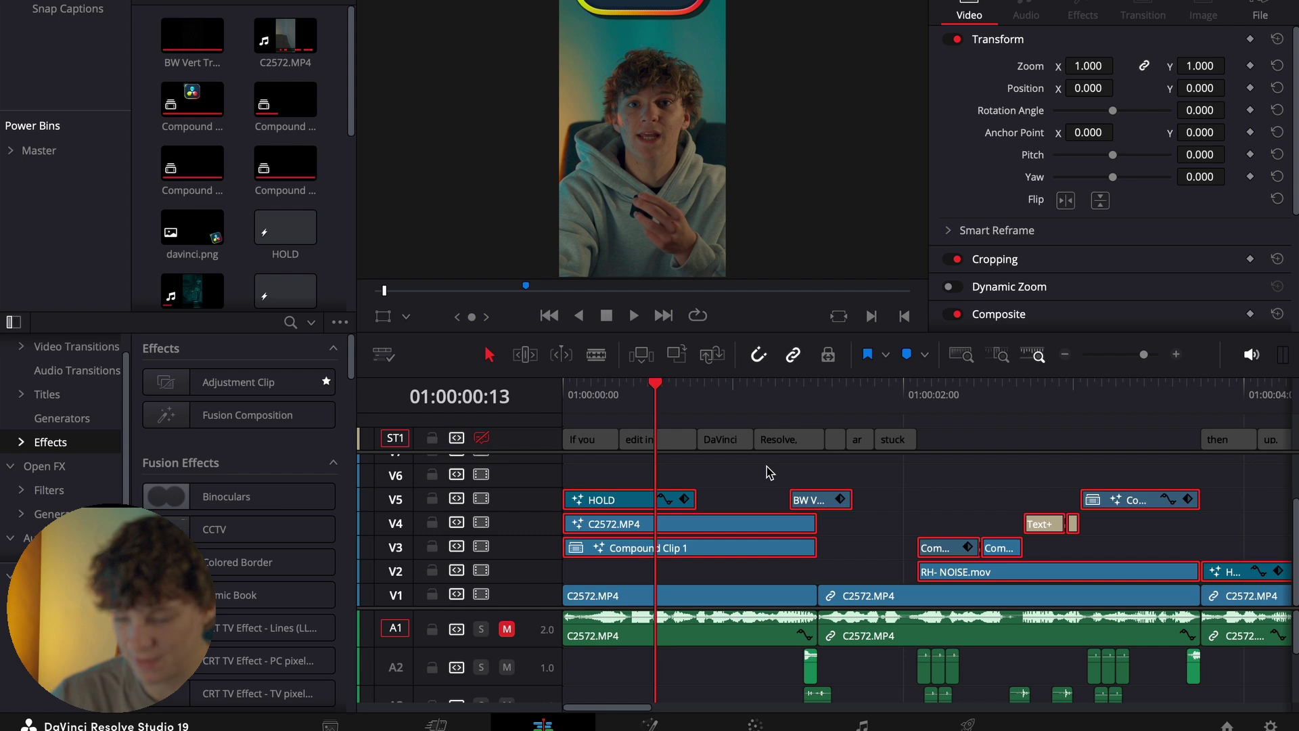
key(j)
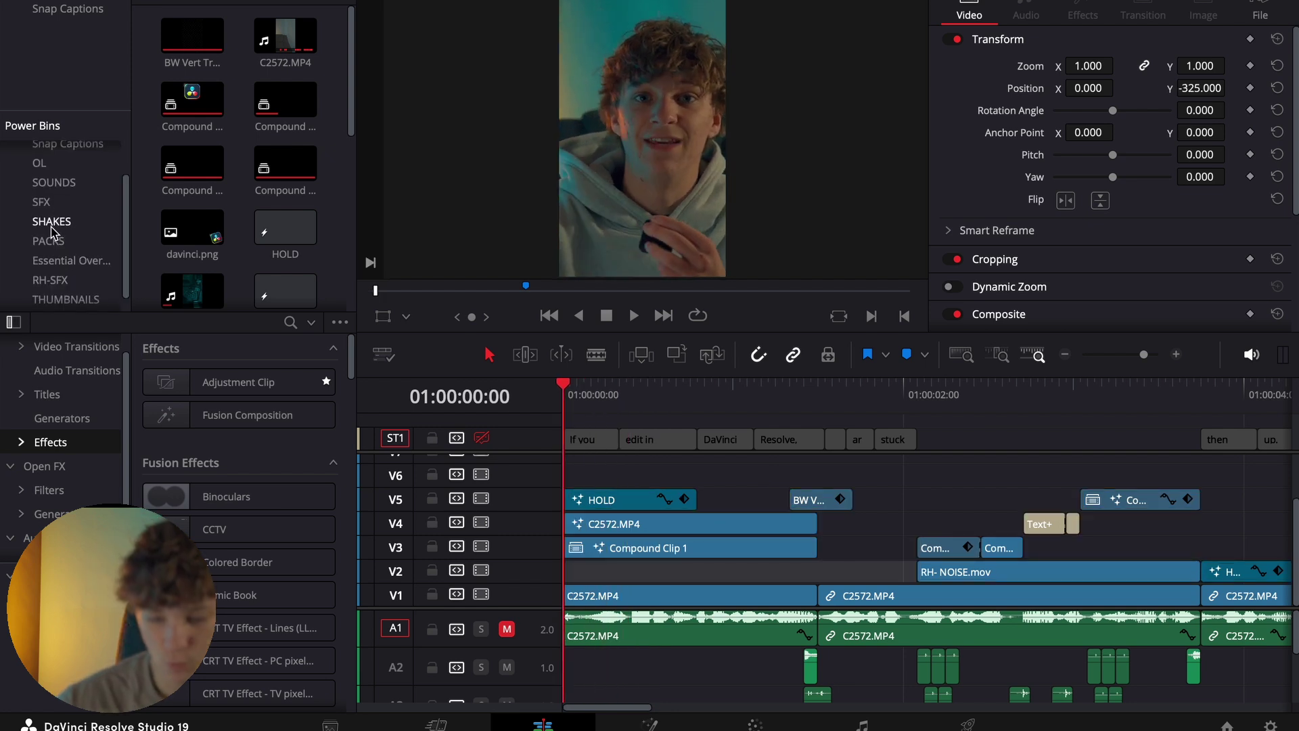
- Open the RH-SFX power bin and audition its three swoosh sounds
scroll(54, 233, down, 1)
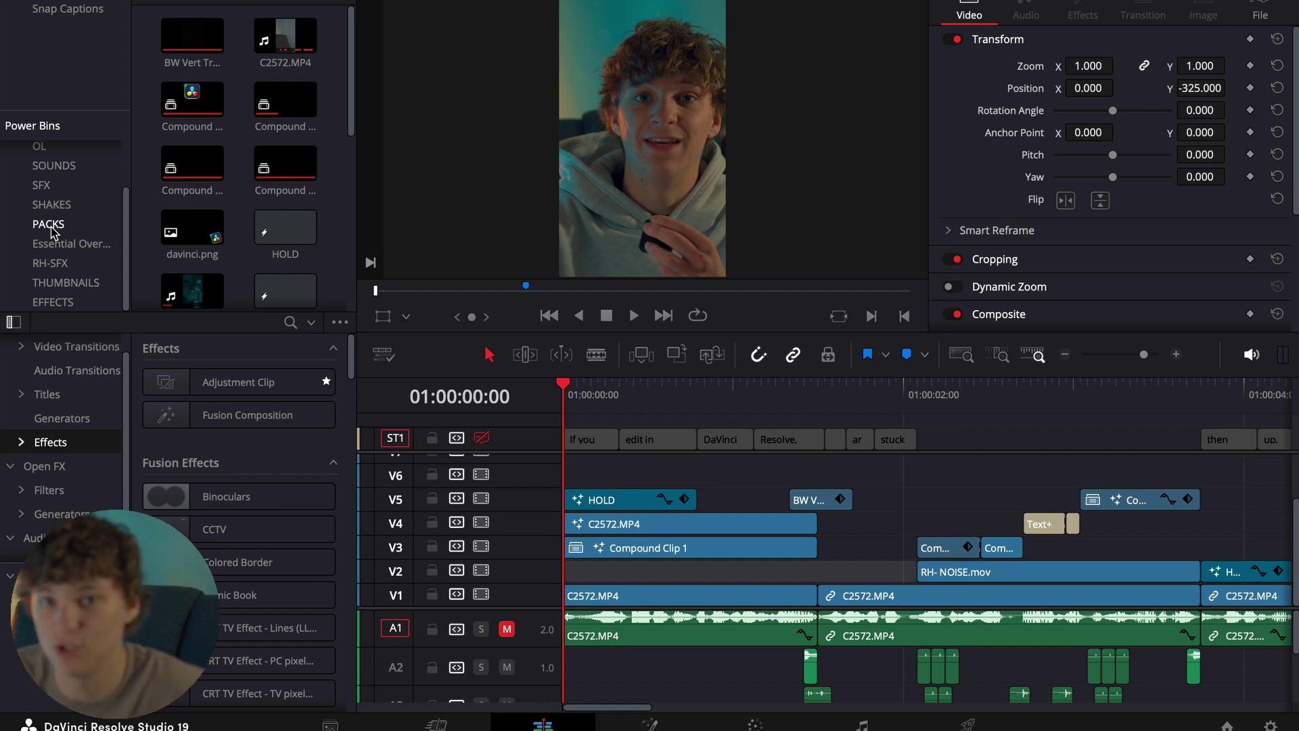
click(50, 262)
scroll(237, 196, down, 5)
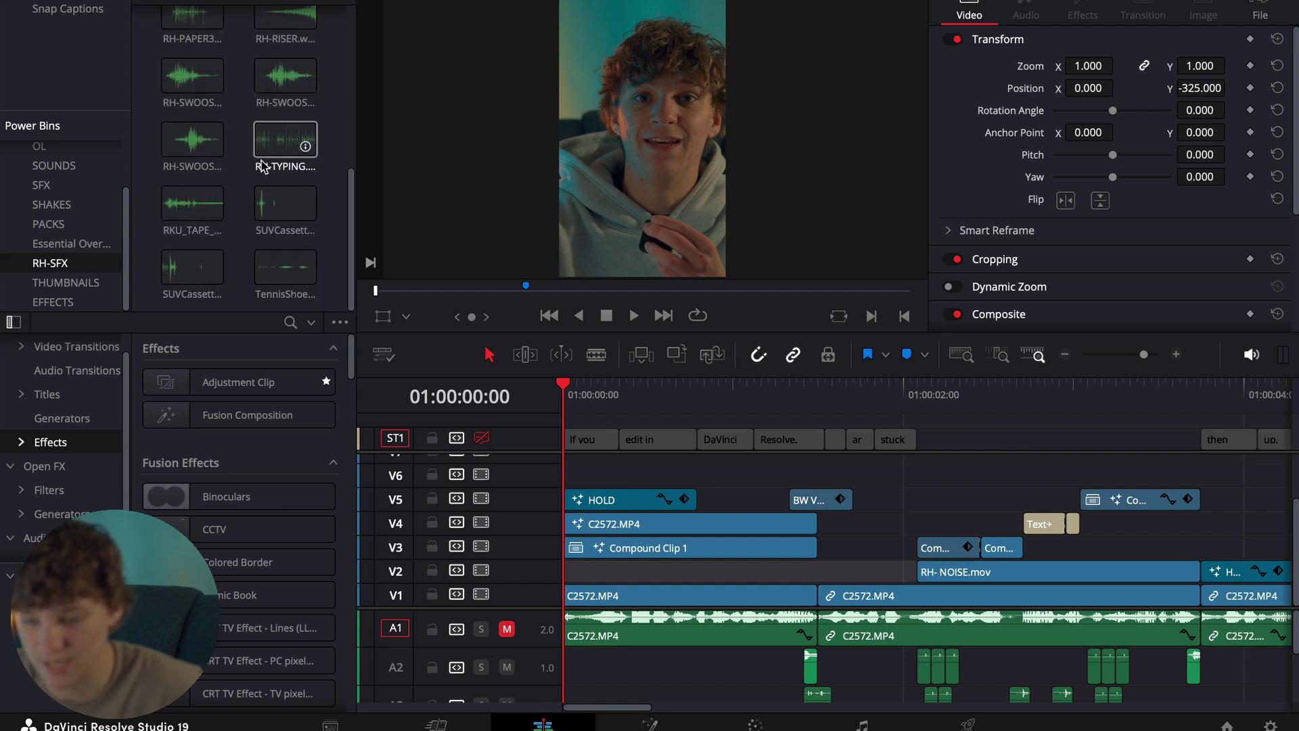
click(190, 149)
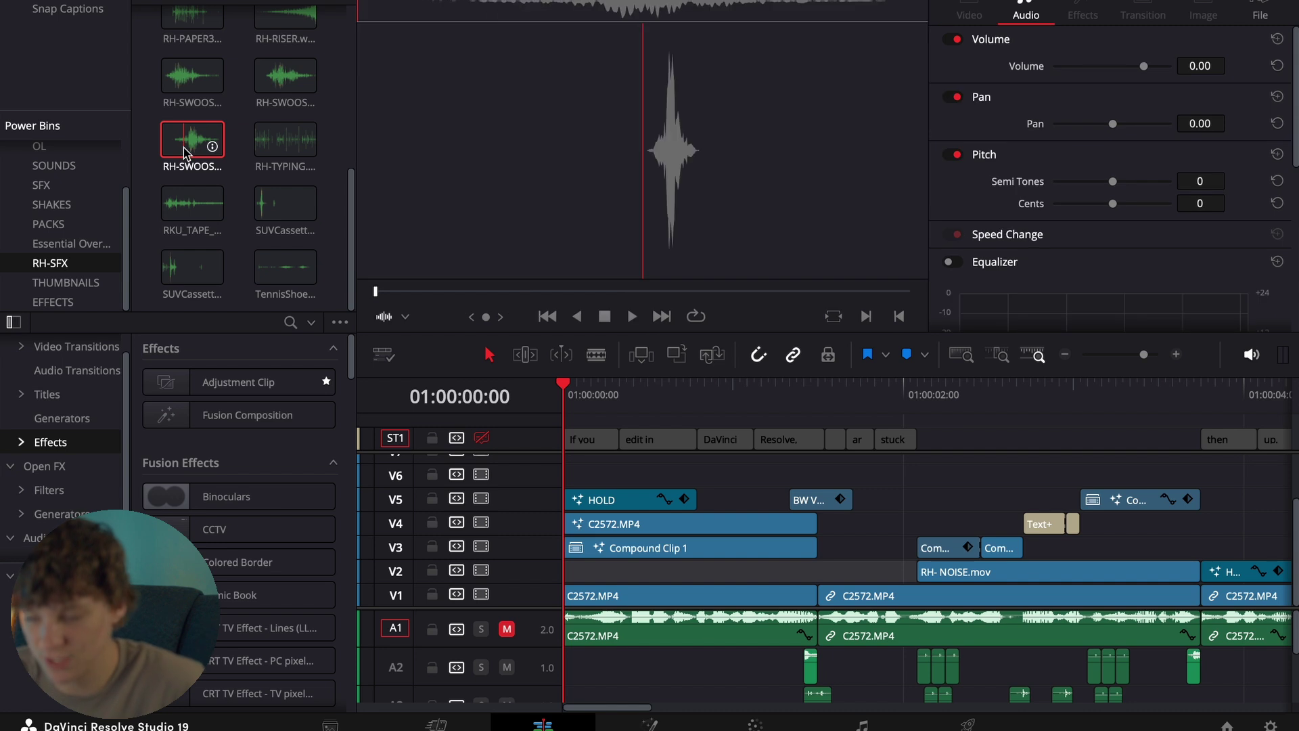
key(space)
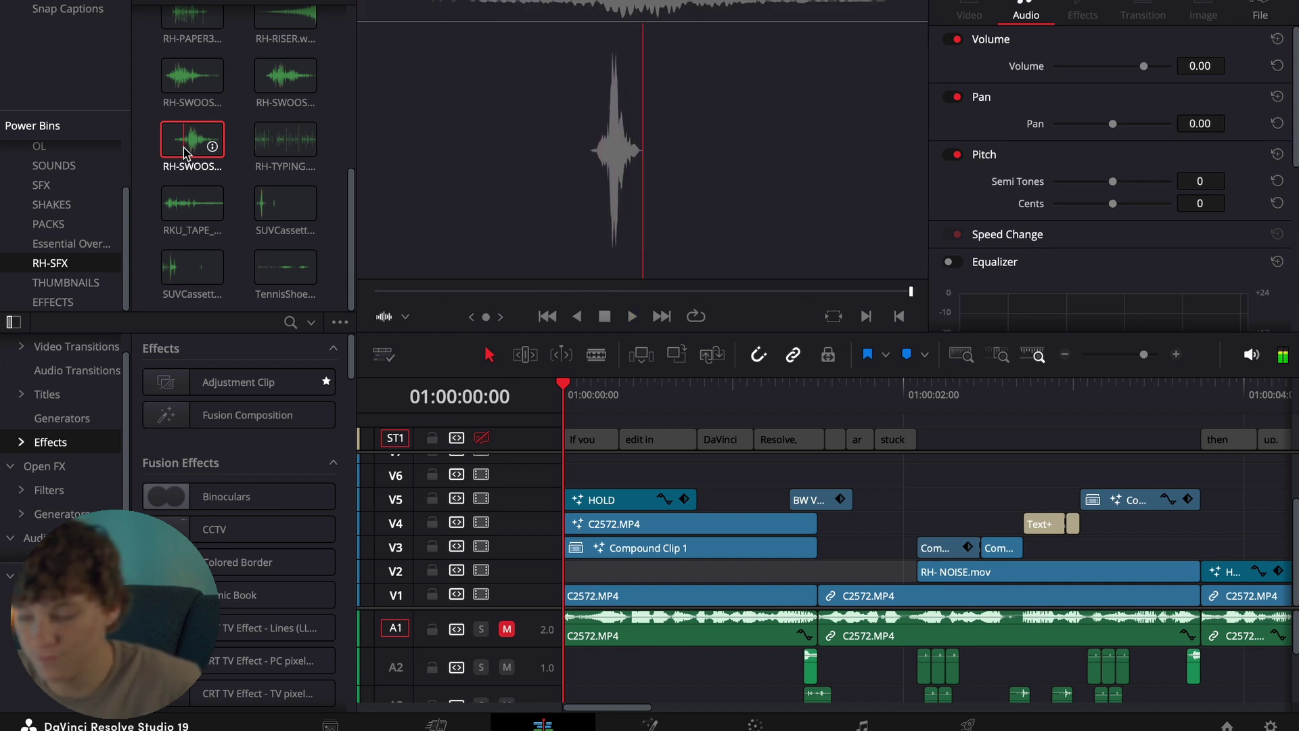
click(186, 88)
key(space)
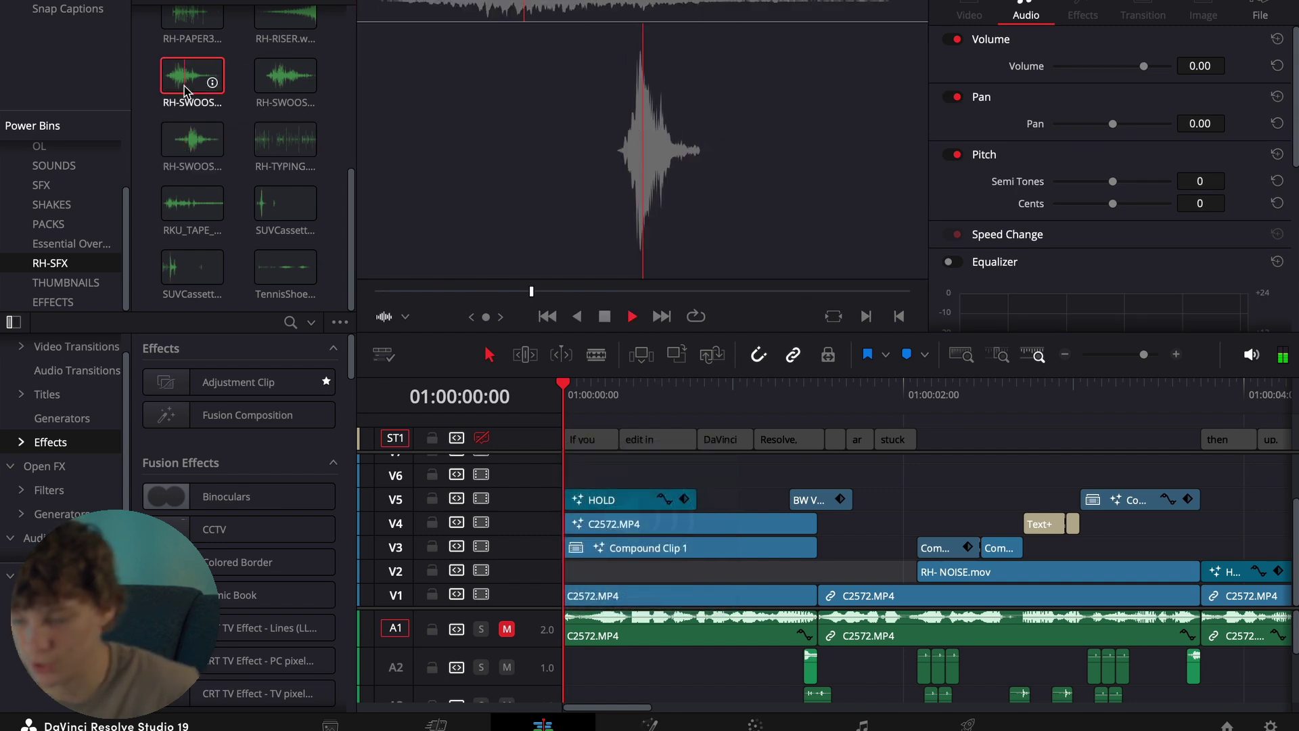
click(286, 88)
key(space)
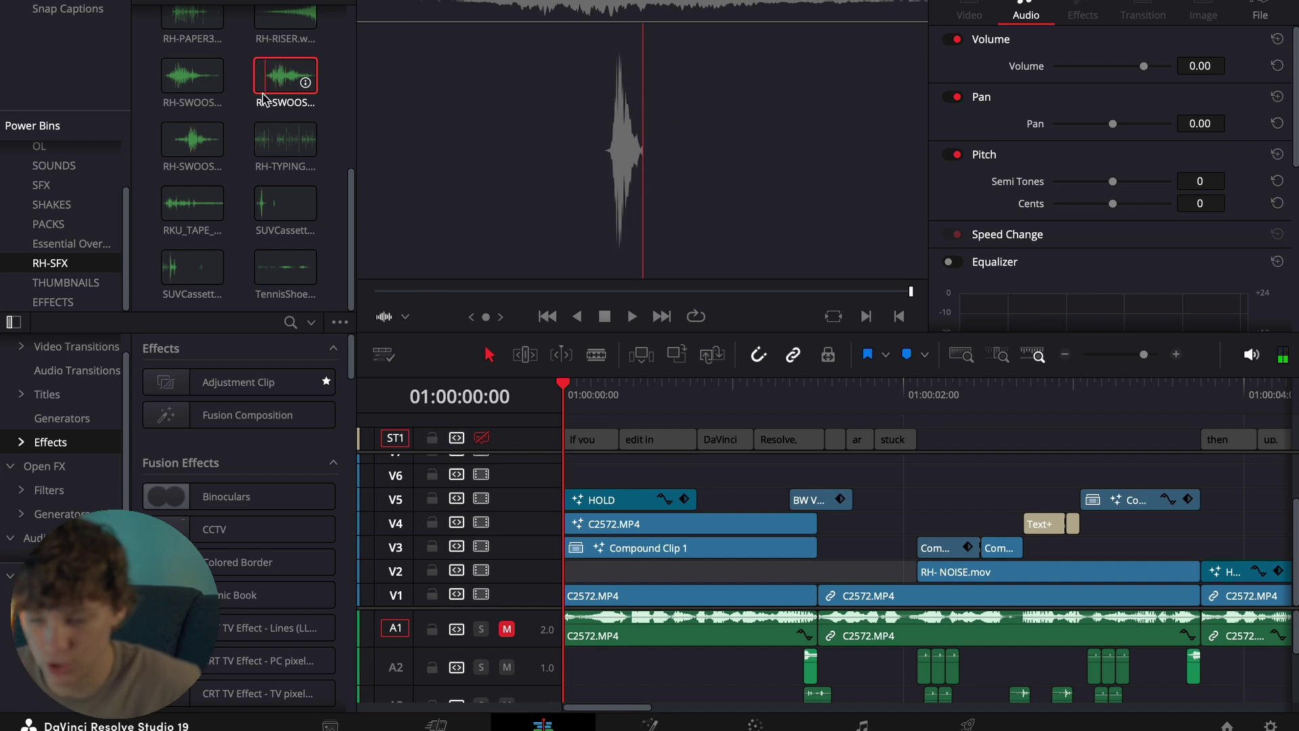
- Add RH-SWOOSH3.wav to audio track A2 at the start of the timeline and play it back
click(184, 154)
drag(181, 155, 616, 672)
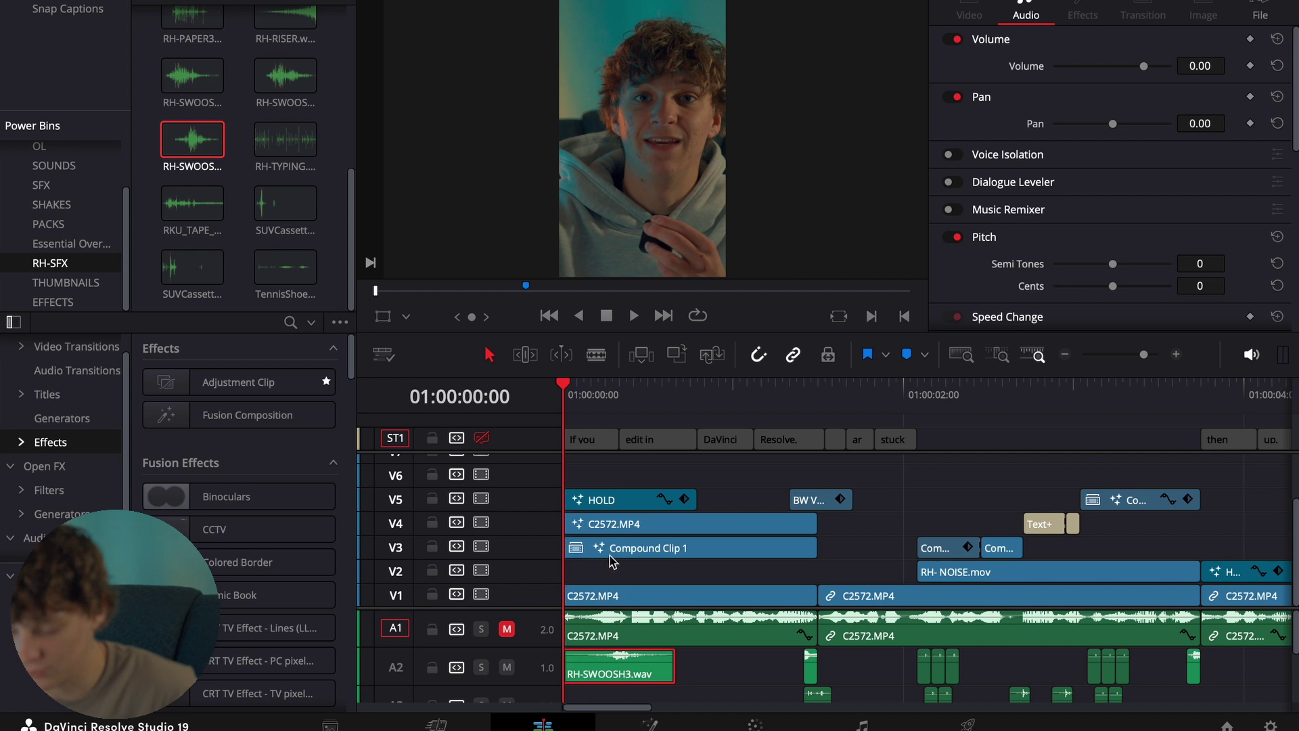
key(space)
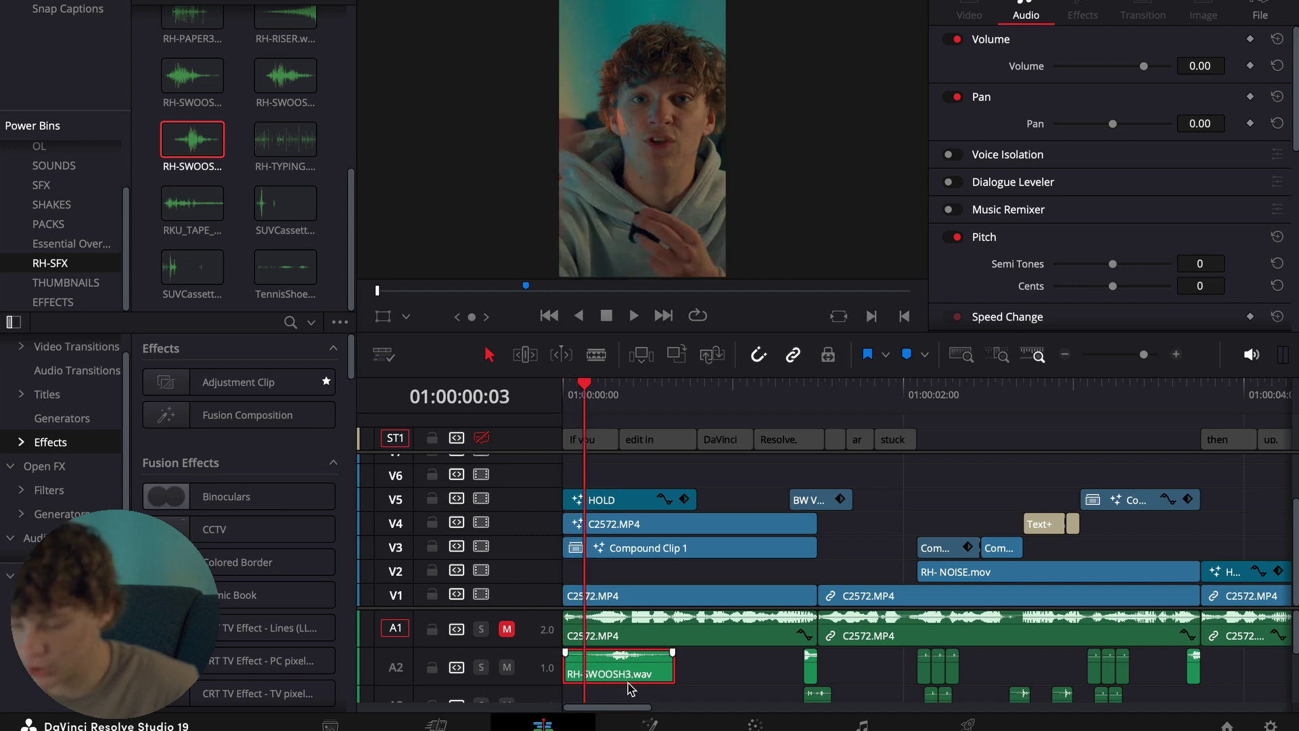
- Trim about three frames off the swoosh clip on A2 and shift it to start at 01:00:00:03
drag(673, 670, 647, 674)
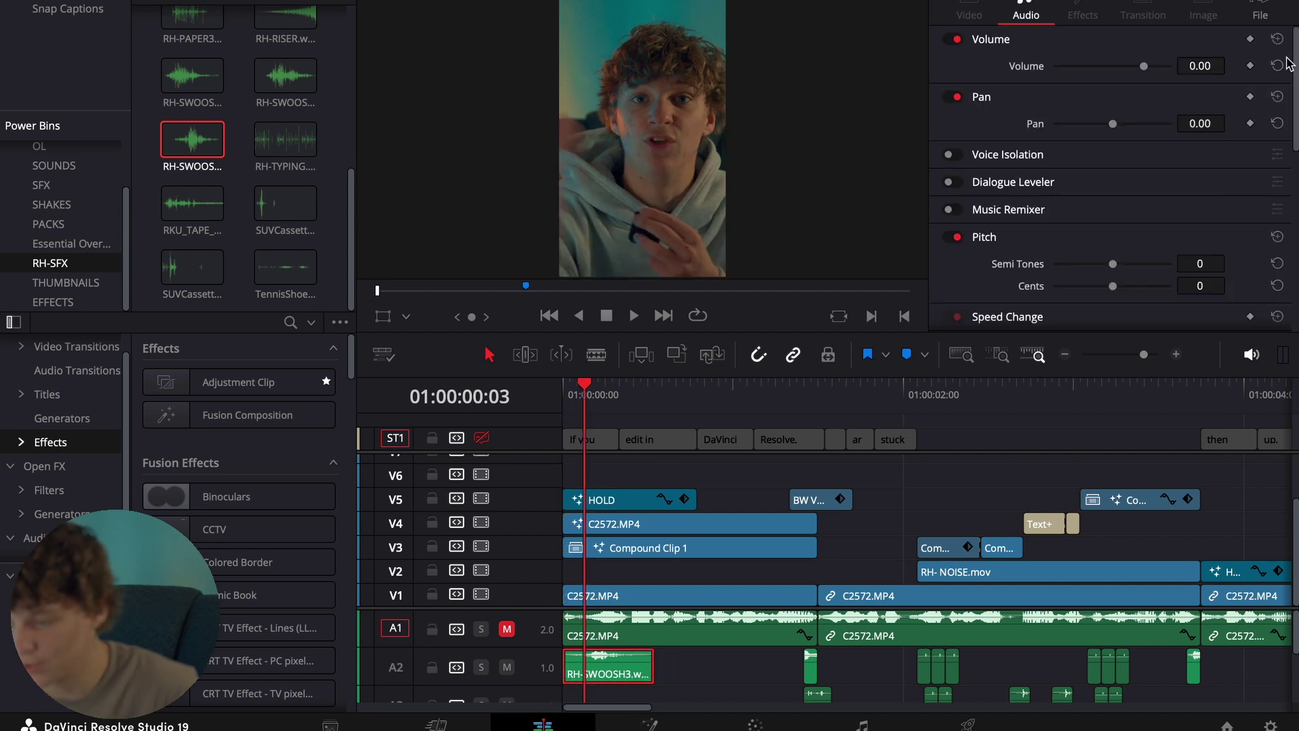
key(space)
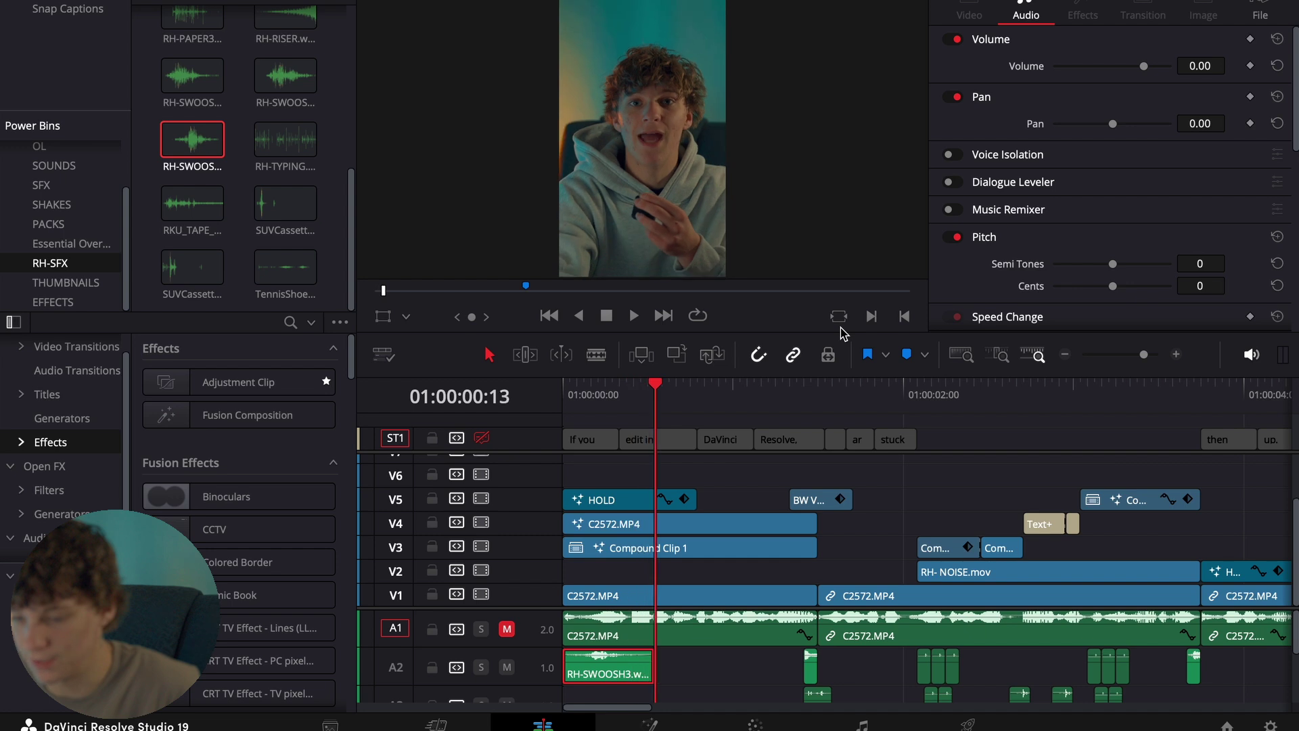
drag(615, 677, 636, 676)
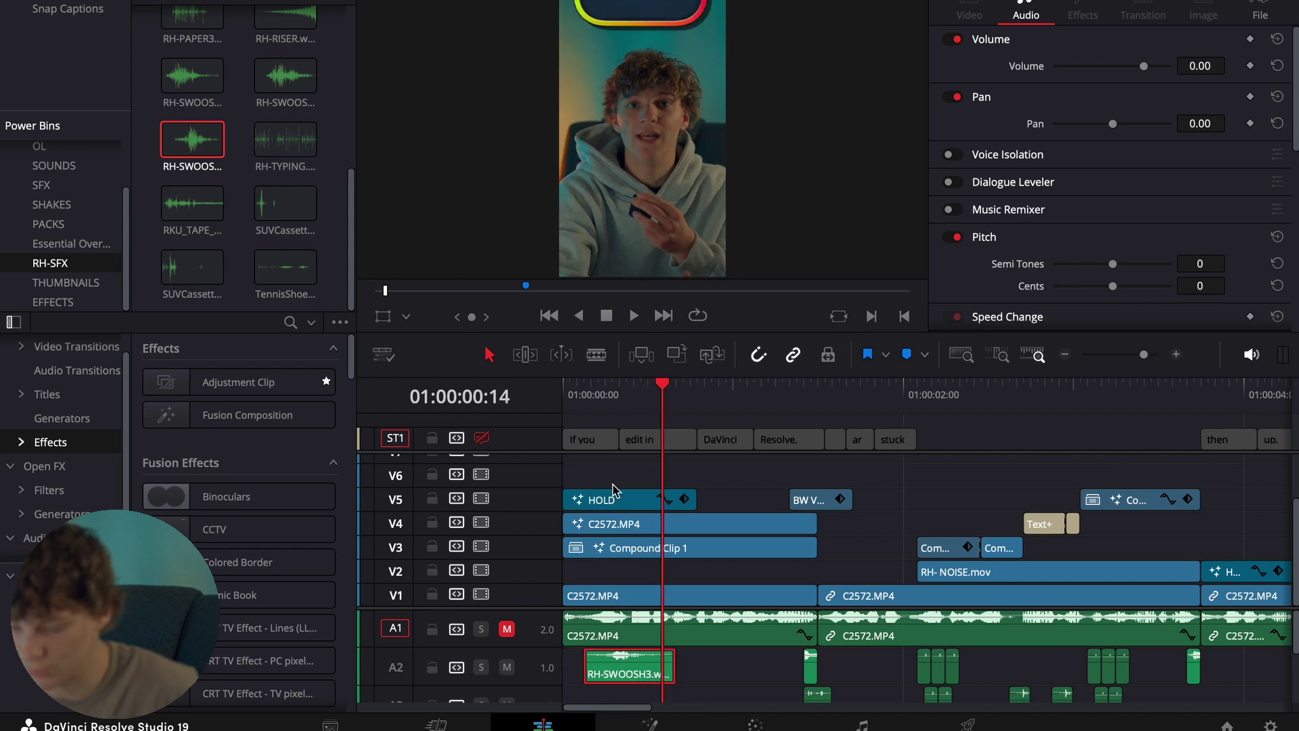
- Play the opening repeatedly to check the swoosh's timing against the first movement
click(588, 439)
click(590, 408)
key(space)
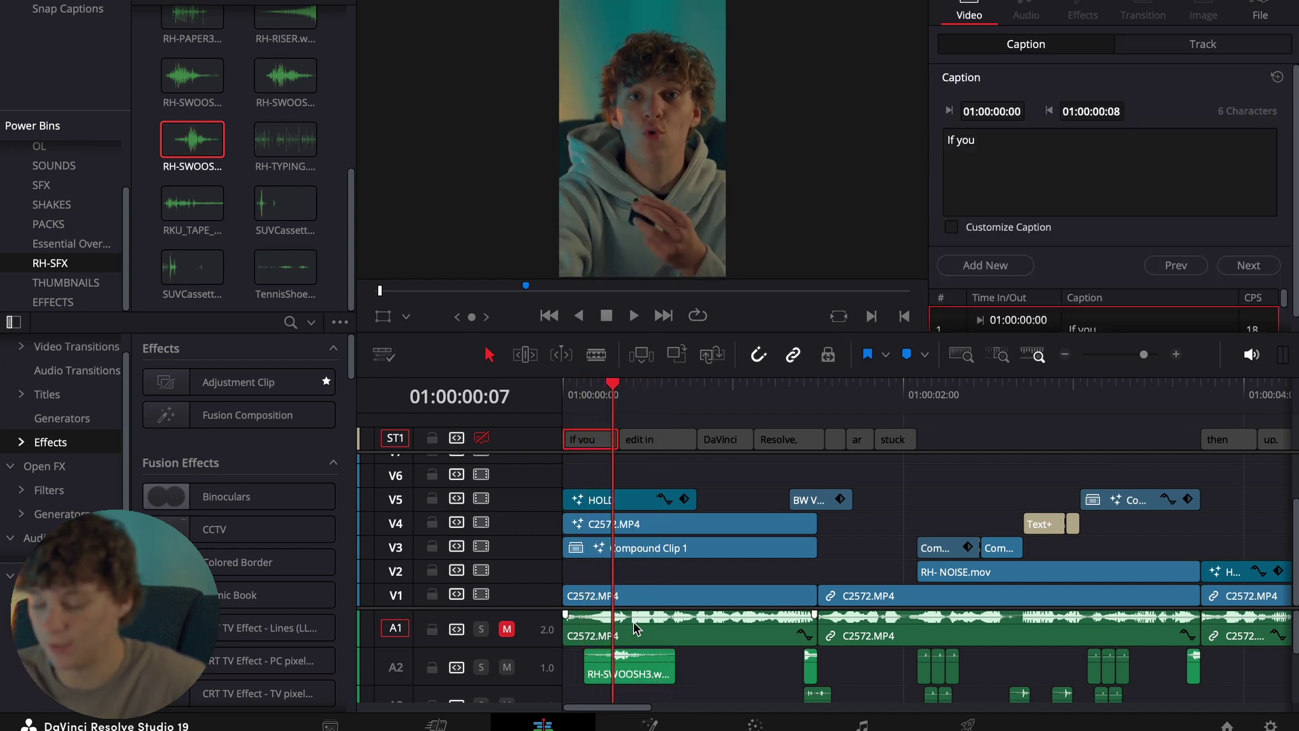
click(595, 408)
click(607, 481)
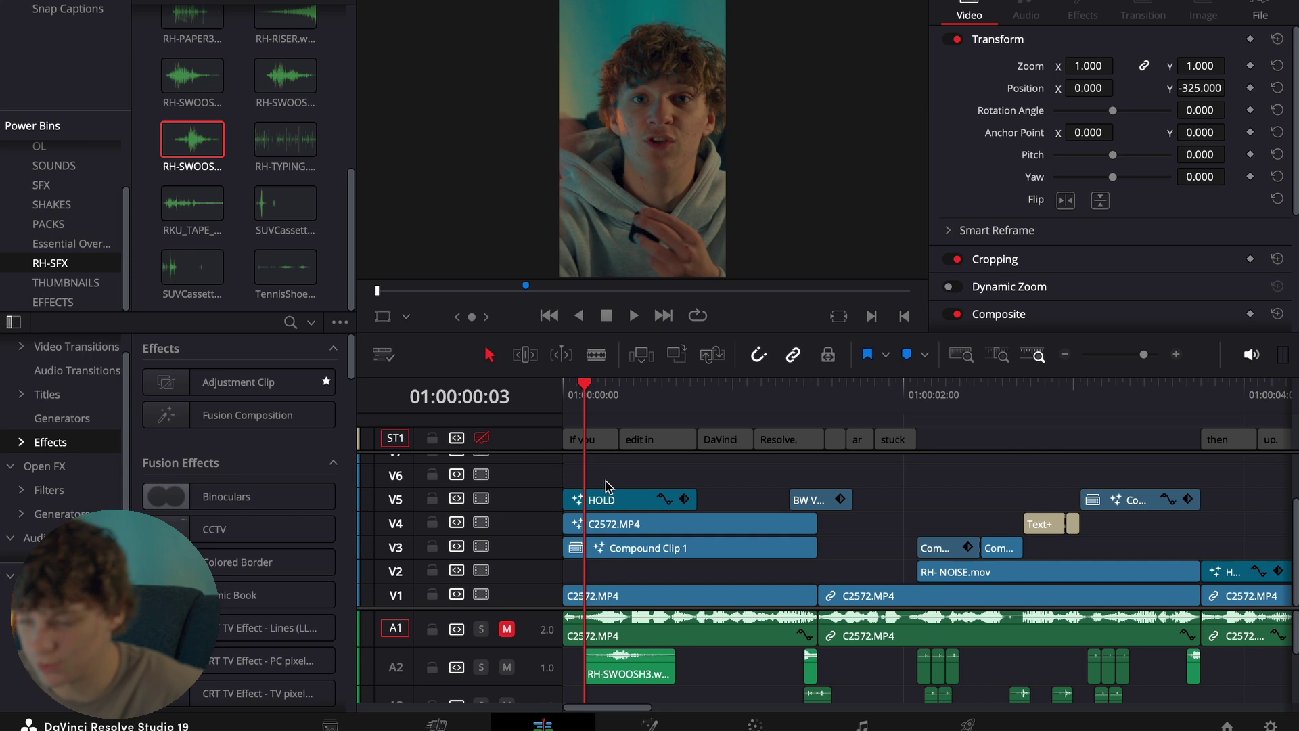
key(space)
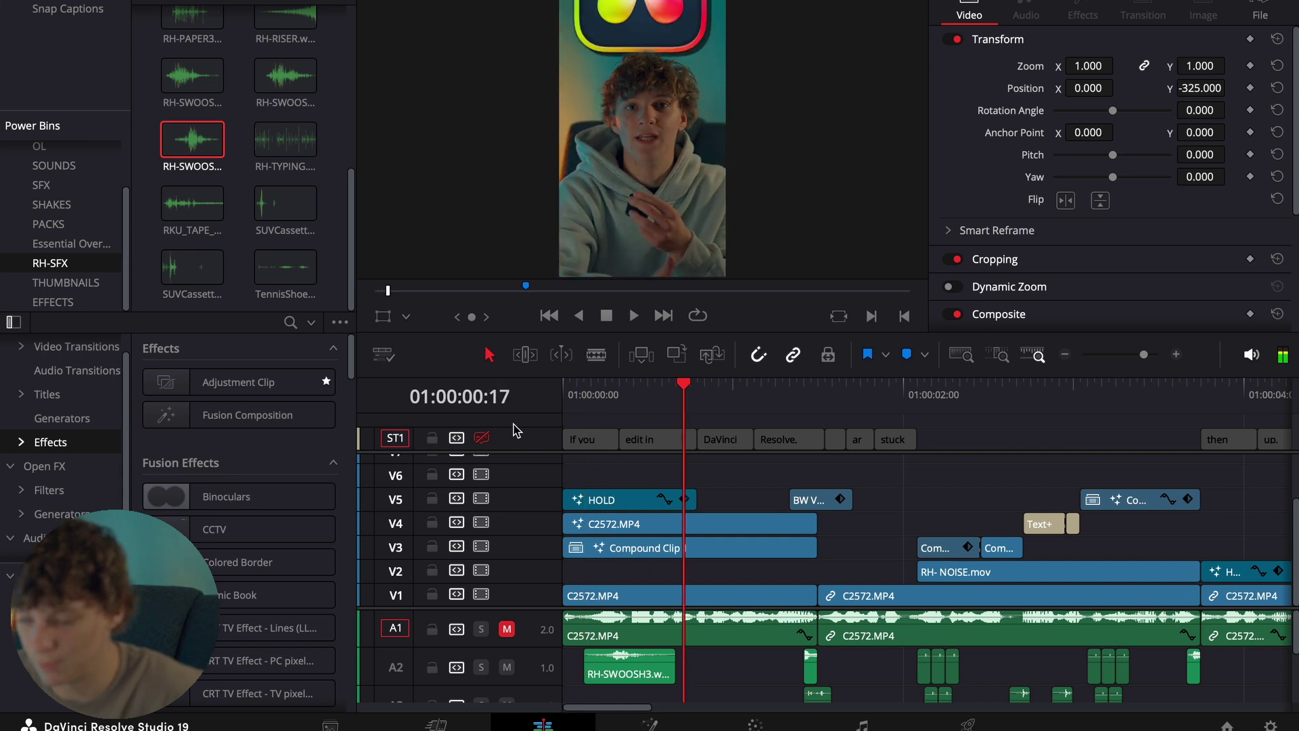
click(568, 409)
key(space)
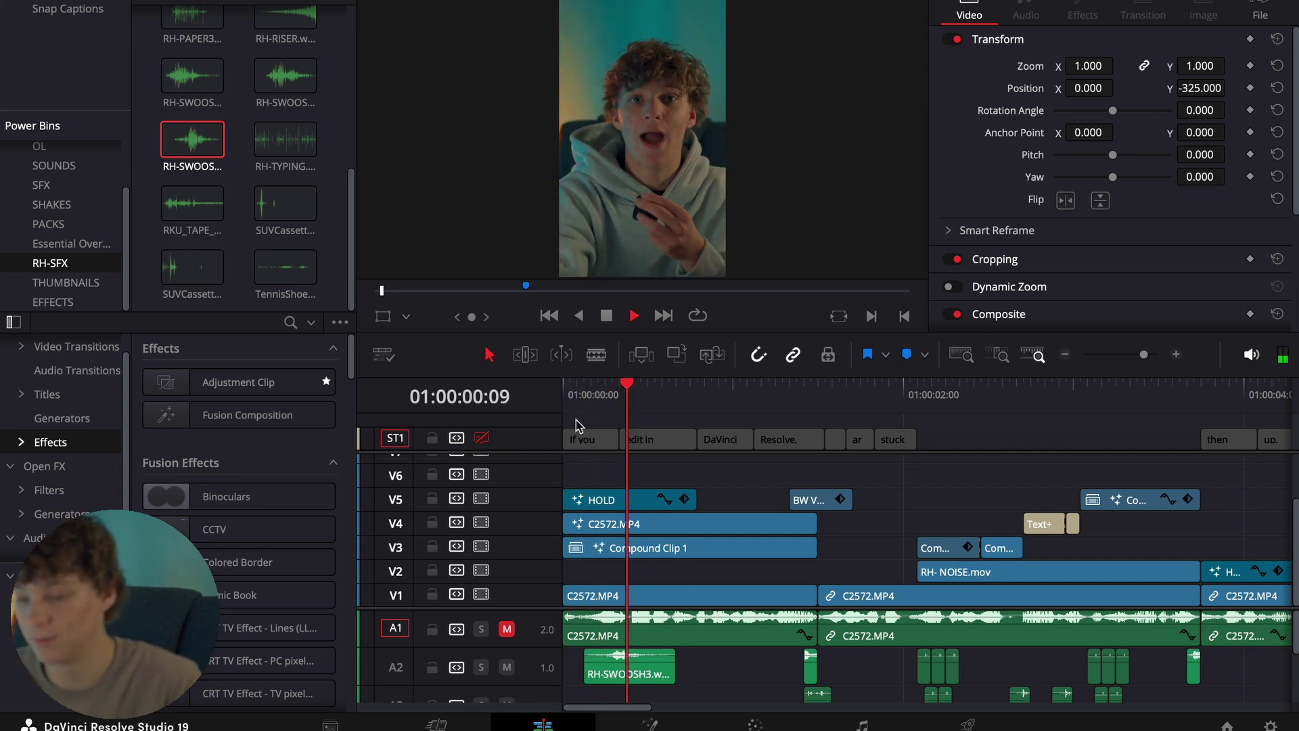
drag(662, 394, 579, 395)
- Set the swoosh clip's volume to -3.40 and its pitch to -3 semitones, and play it back
click(622, 670)
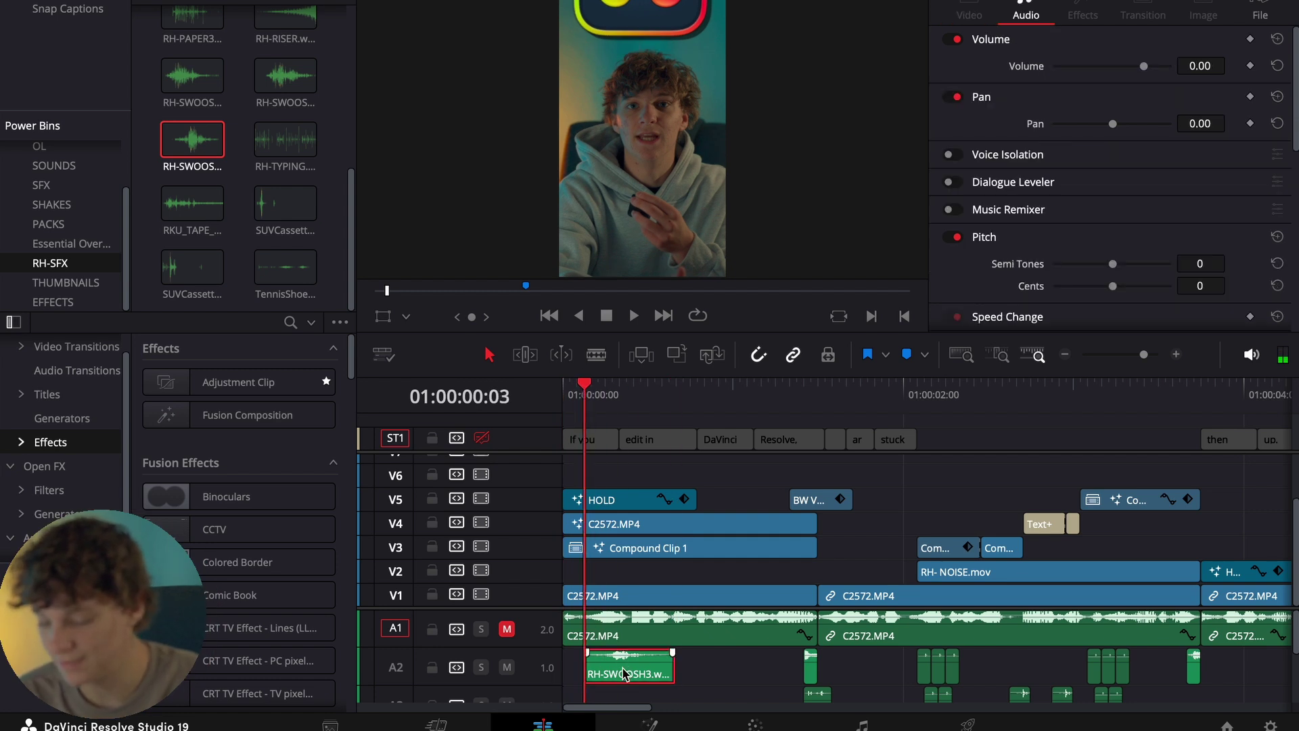
drag(1200, 65, 1178, 65)
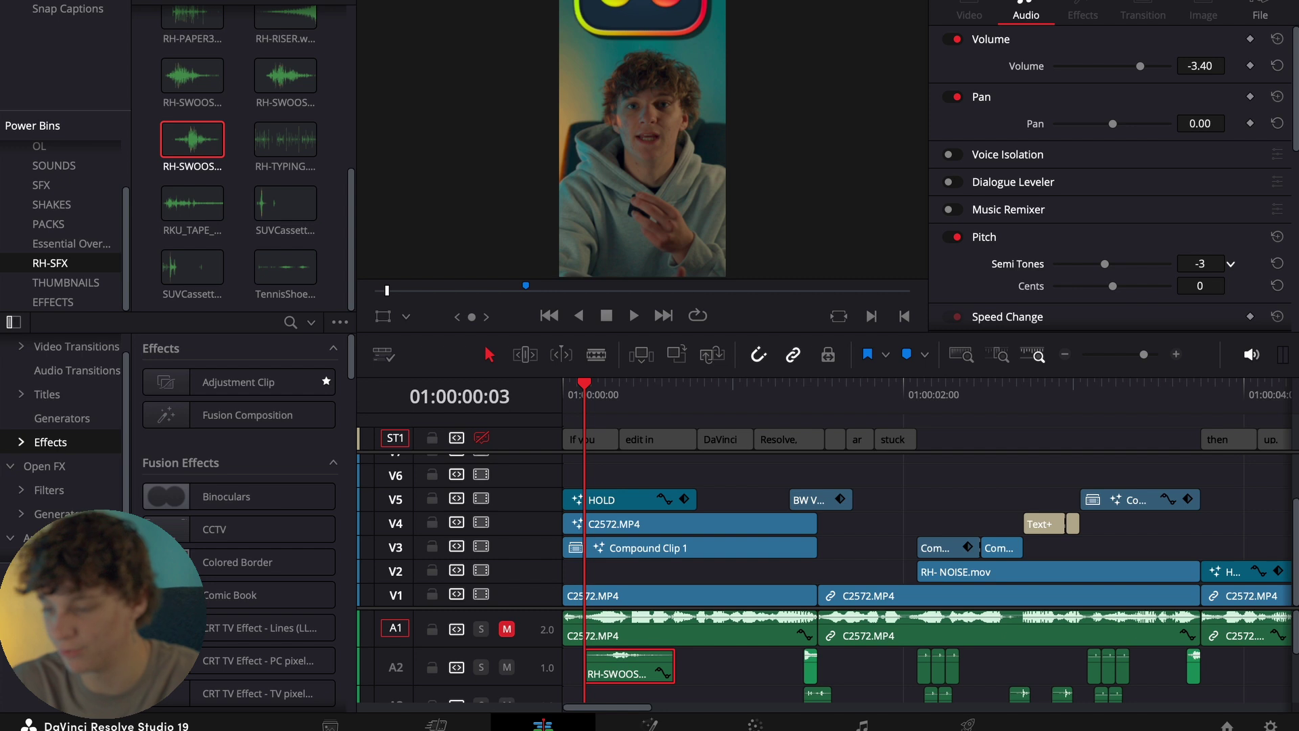
drag(588, 395, 505, 402)
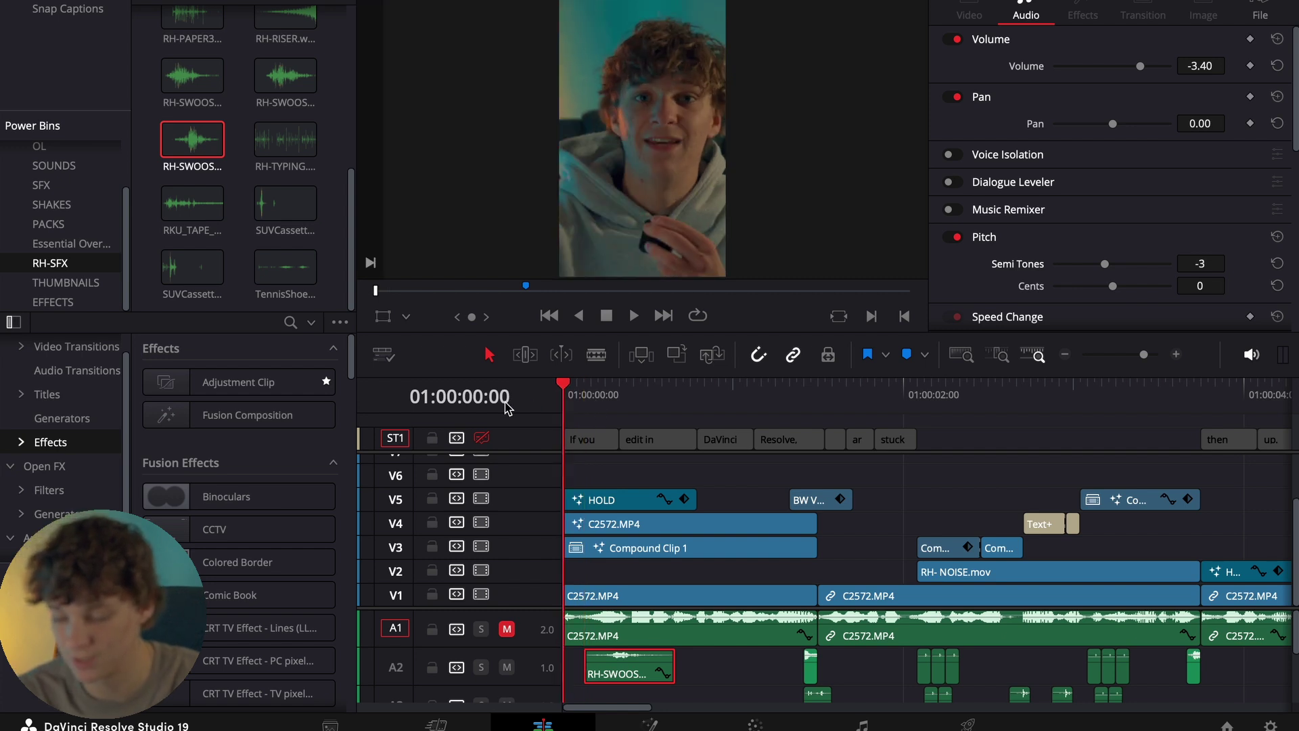
key(space)
drag(633, 399, 592, 397)
key(space)
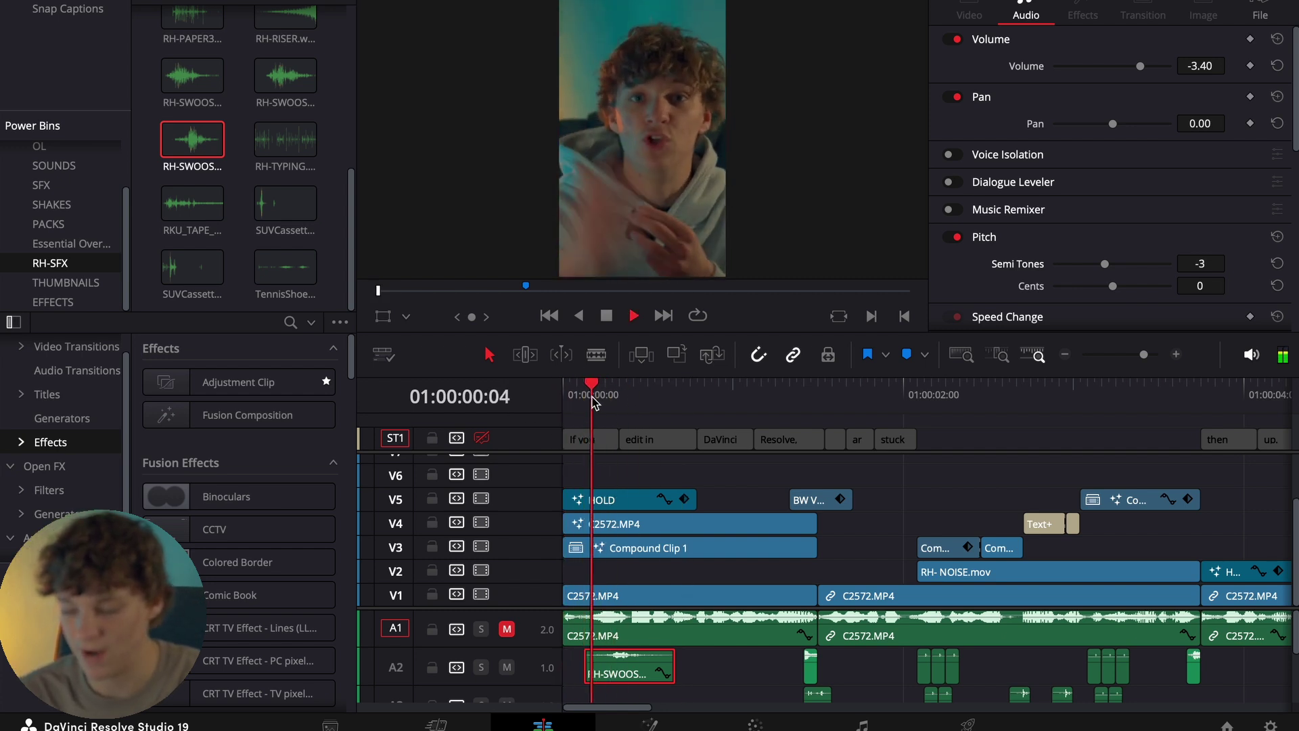
click(595, 401)
key(space)
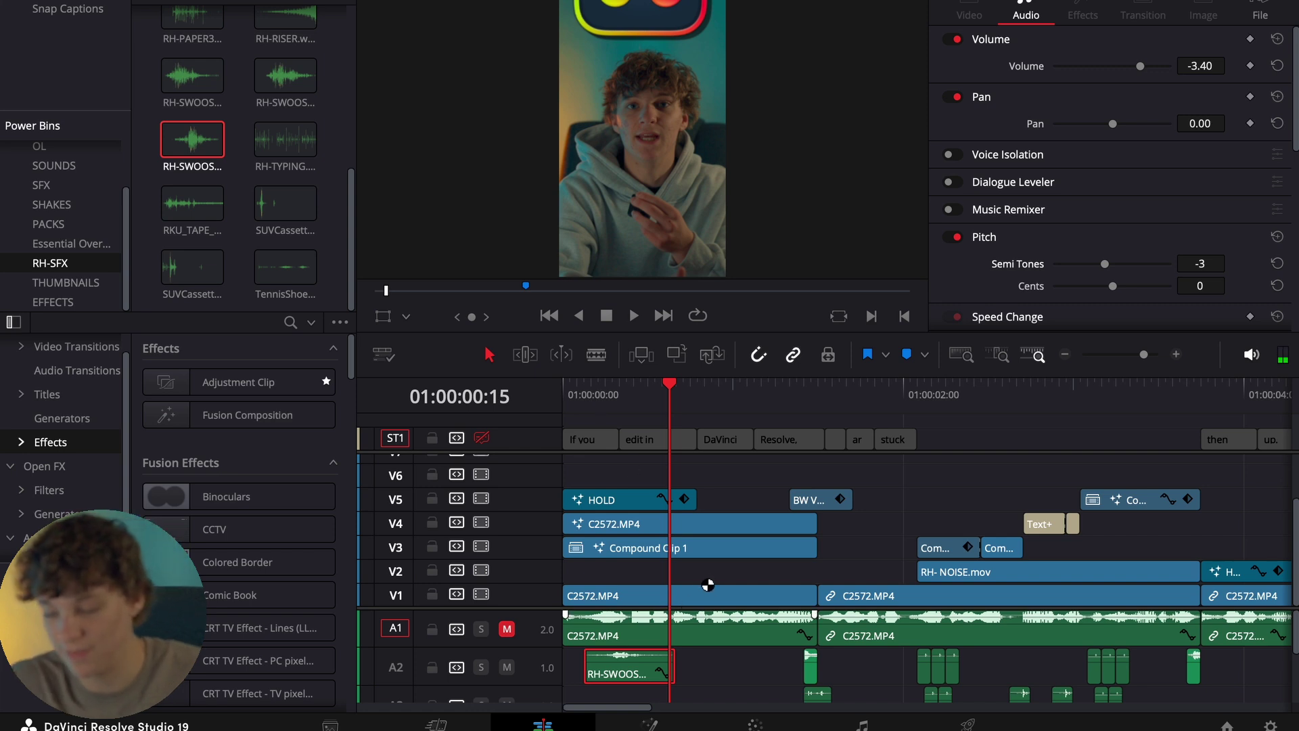
- Unmute voice track A1 to check the swoosh against it from the timeline start, and mute it again
click(507, 629)
drag(630, 396, 562, 416)
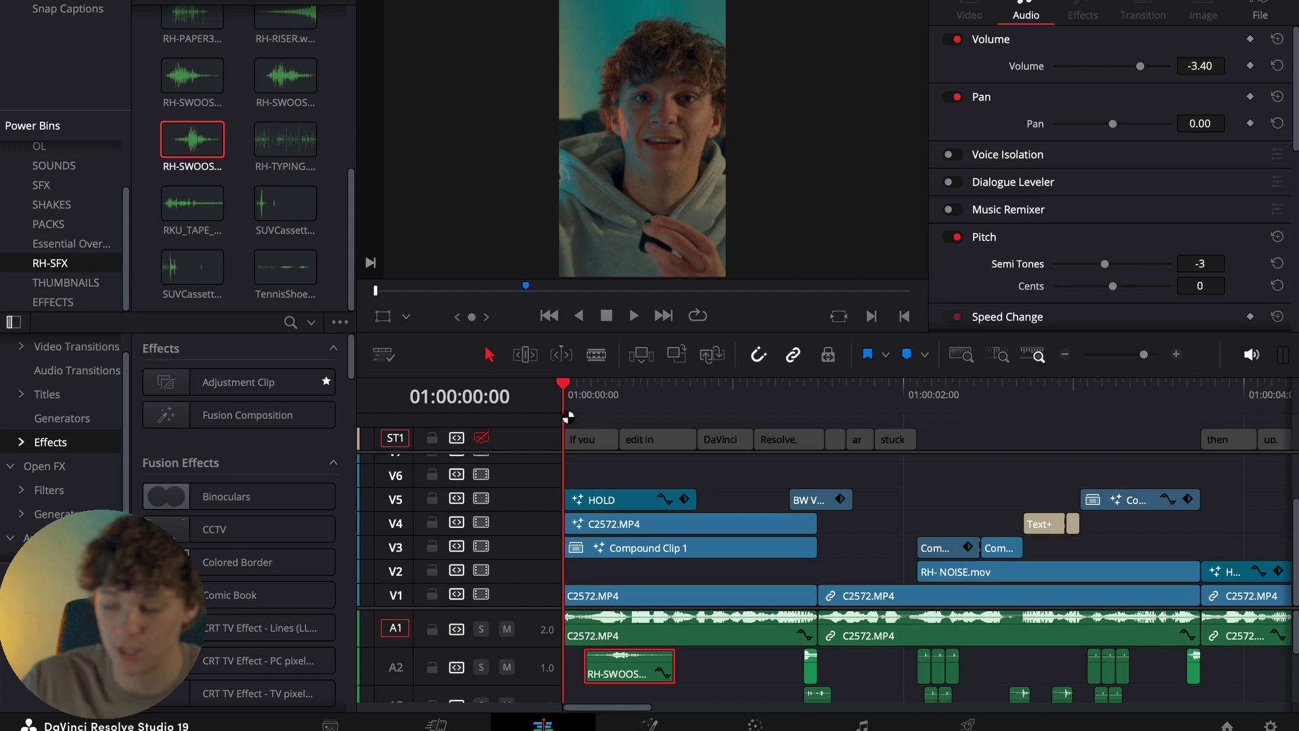
mouse_move(563, 417)
mouse_down()
mouse_move(677, 404)
mouse_move(562, 409)
mouse_up()
click(506, 629)
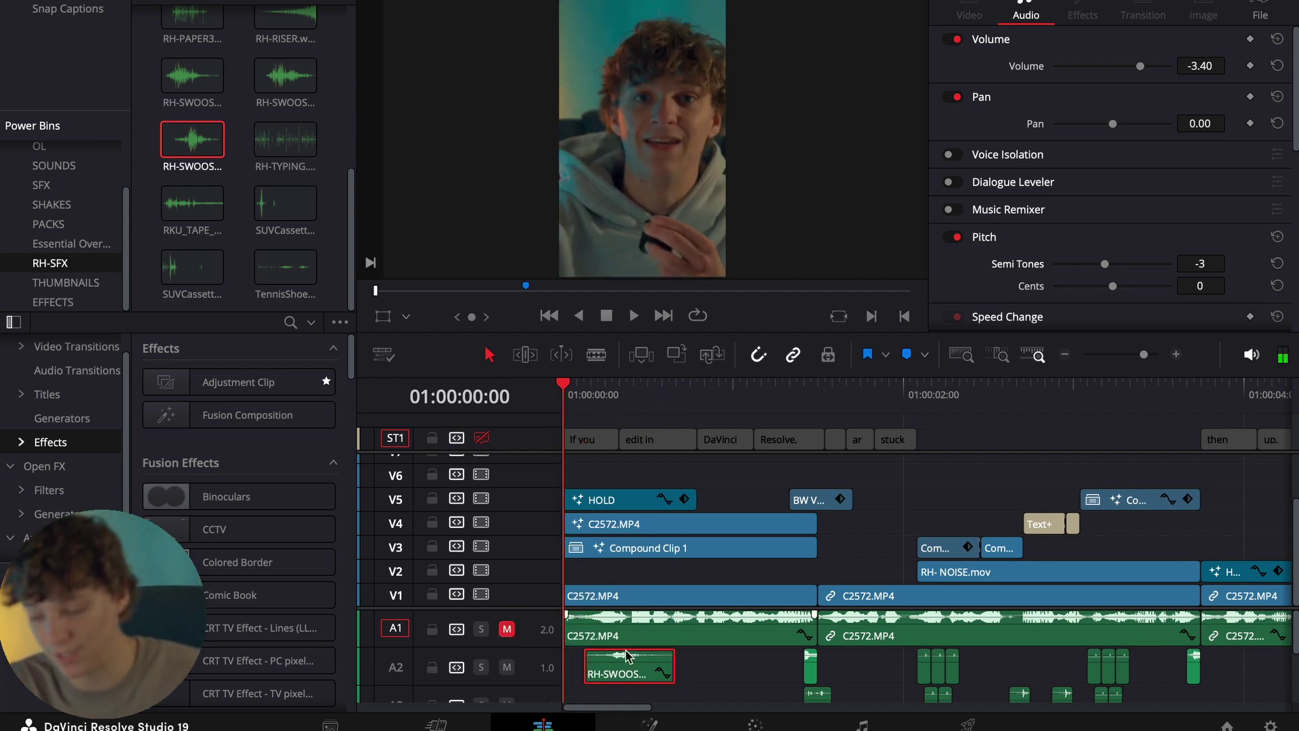
- Raise the swoosh clip's volume to 0.80 and play the opening back
drag(1196, 63, 1230, 64)
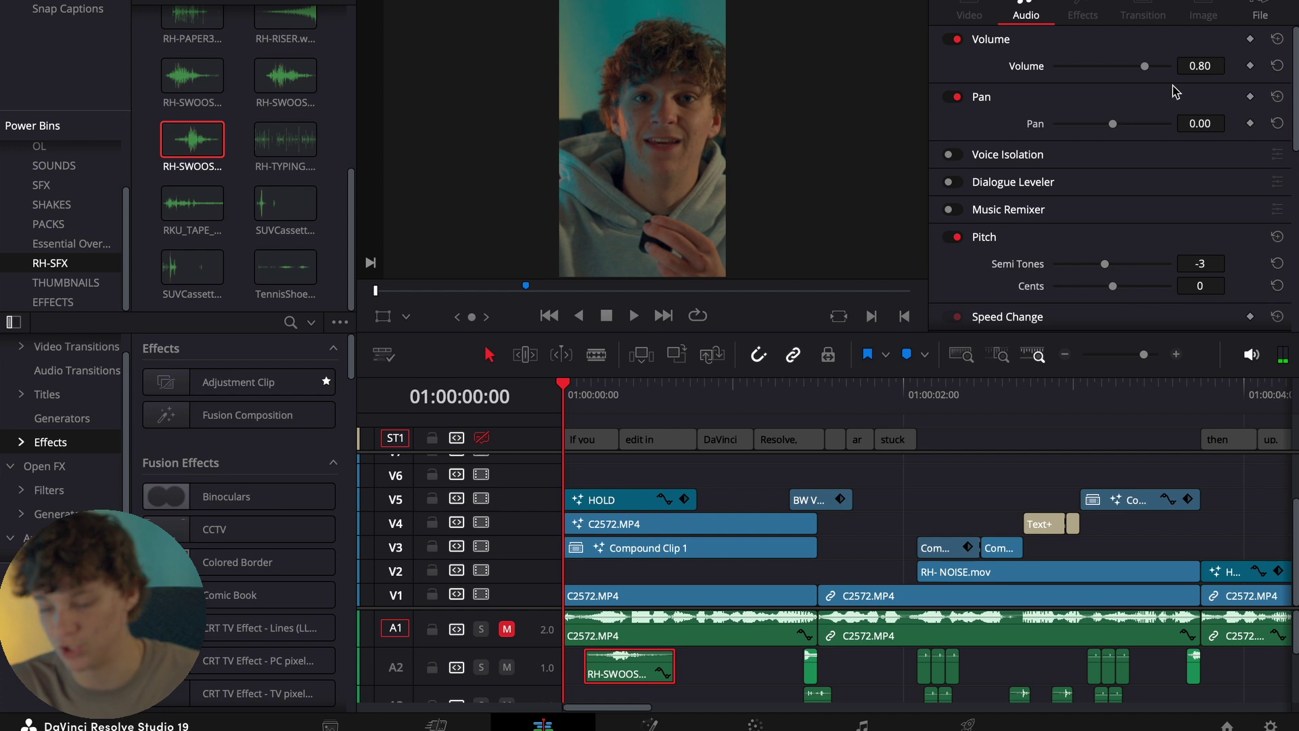
click(621, 630)
key(space)
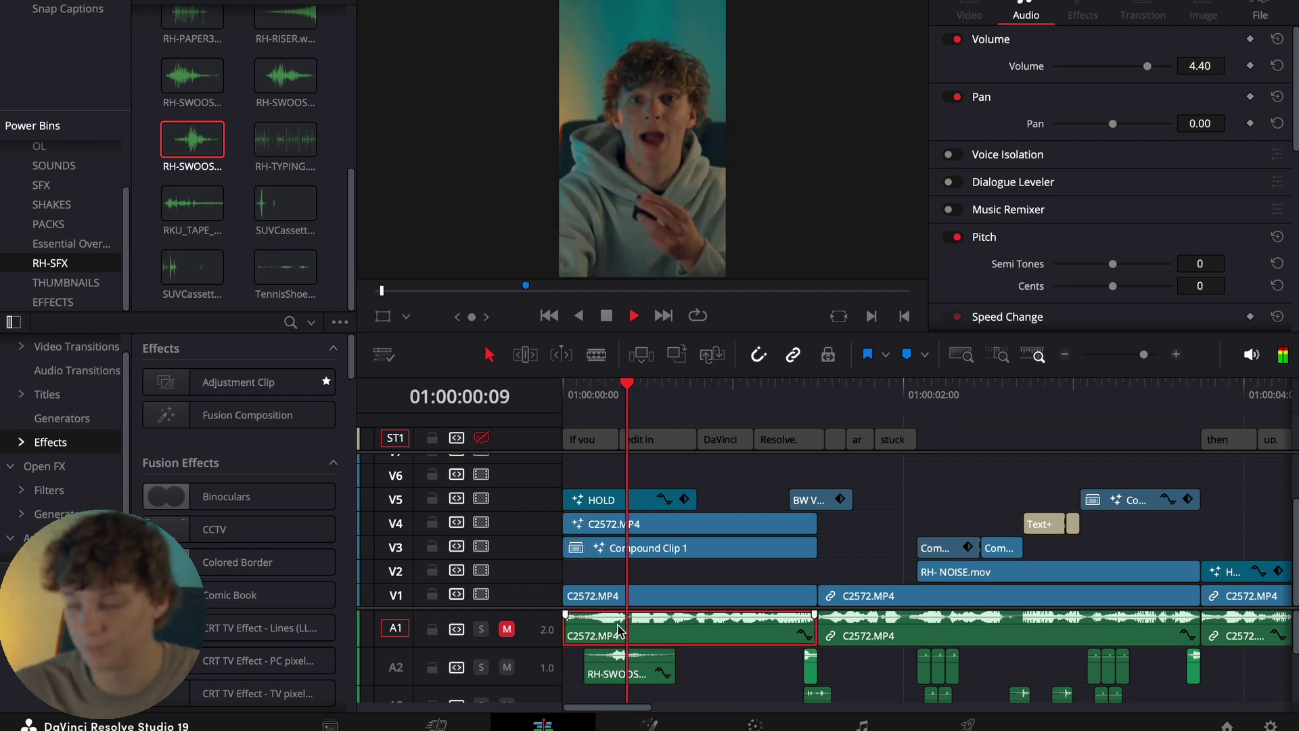
drag(620, 391, 606, 401)
key(space)
key(space)
key(space)
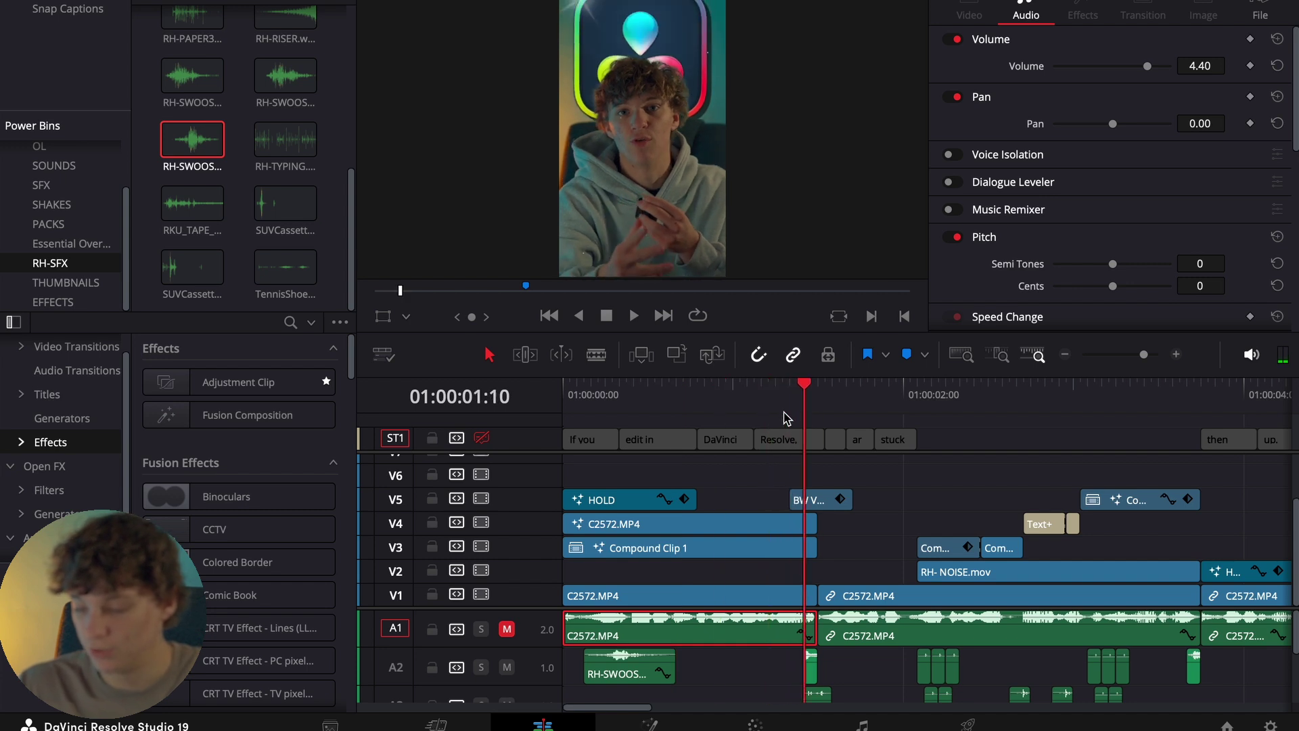
- Step through the V5 transition around 01:00:01:11 and inspect the sound clips beneath it on A2 and A3
click(803, 406)
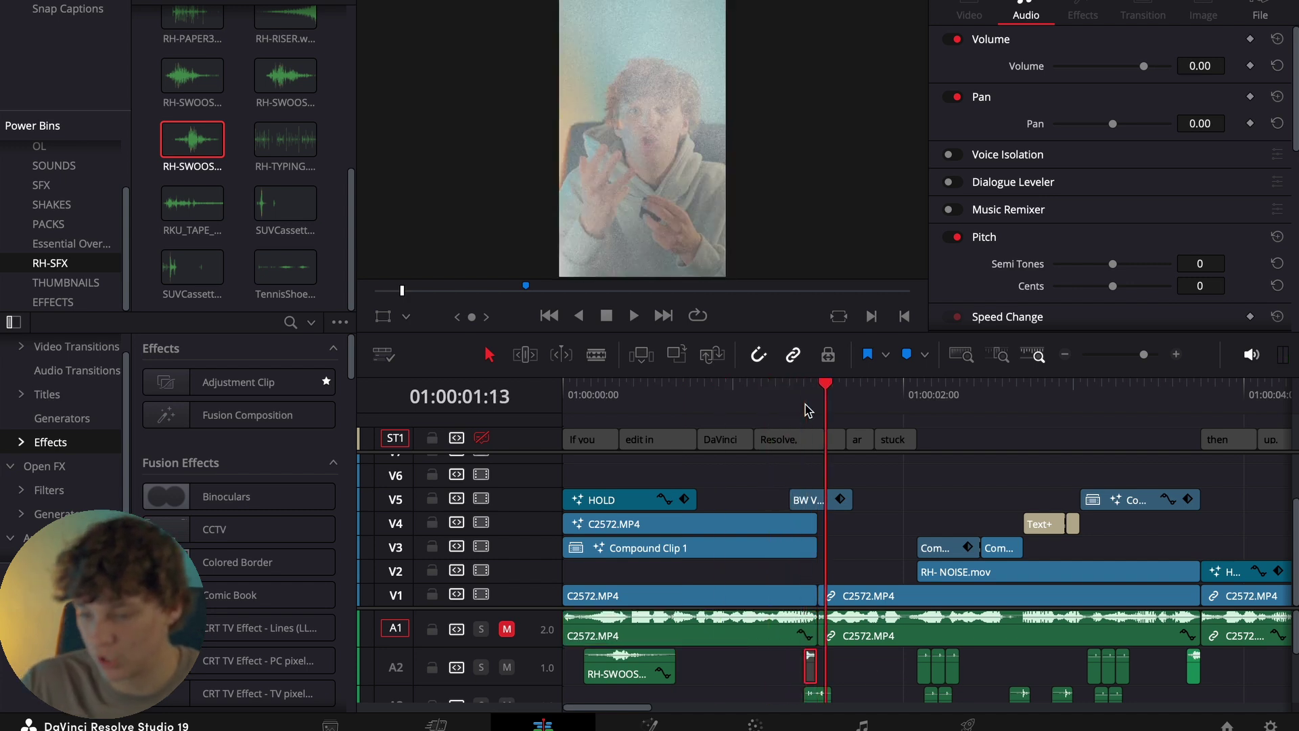
key(Left)
key(Left)
key(Left)
key(Left)
key(Right)
key(Right)
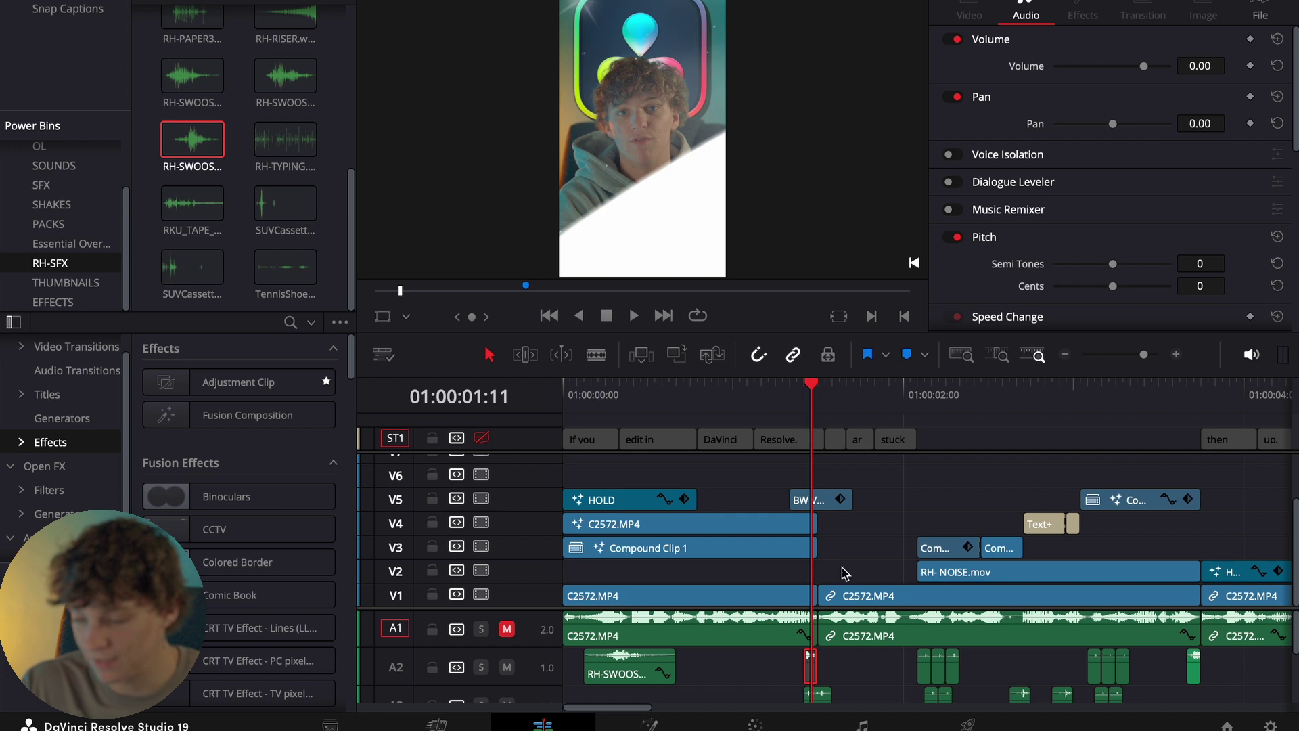
scroll(865, 687, down, 2)
click(819, 643)
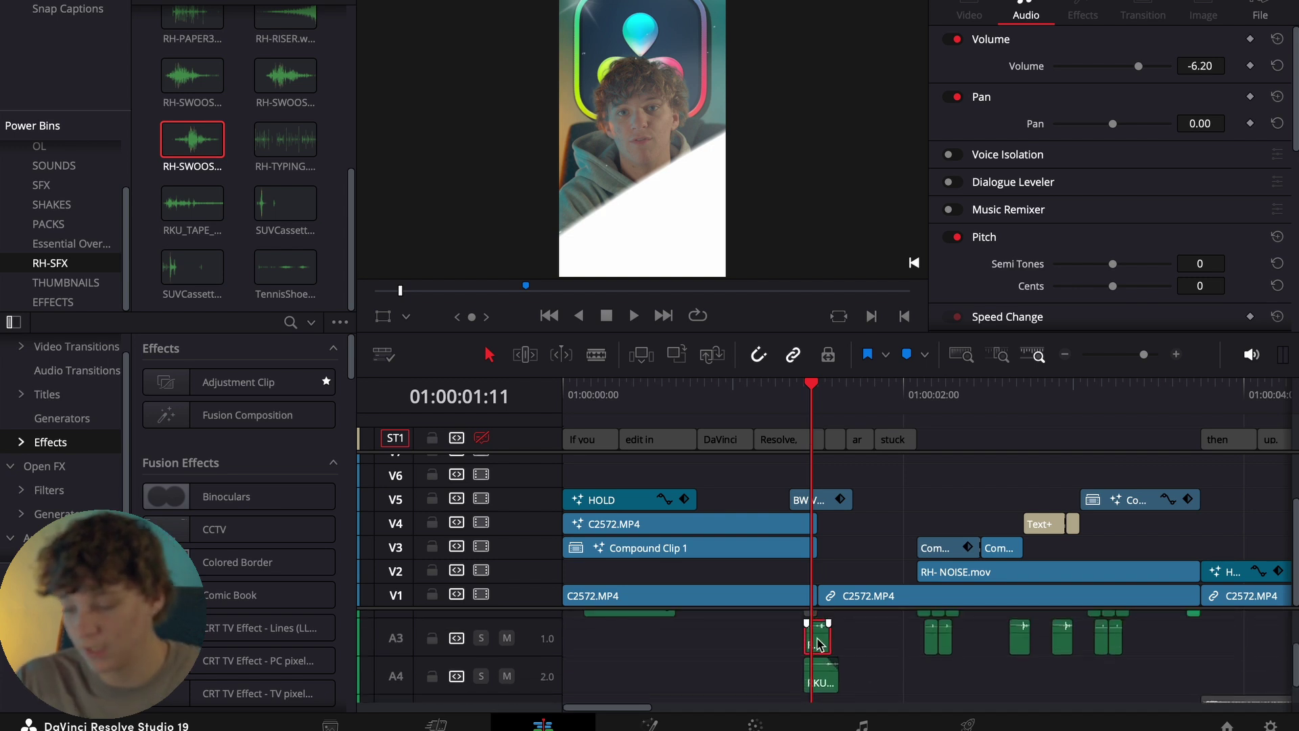
- Audition the camera and RKU_TAPE sound effects in the RH-SFX bin
click(250, 72)
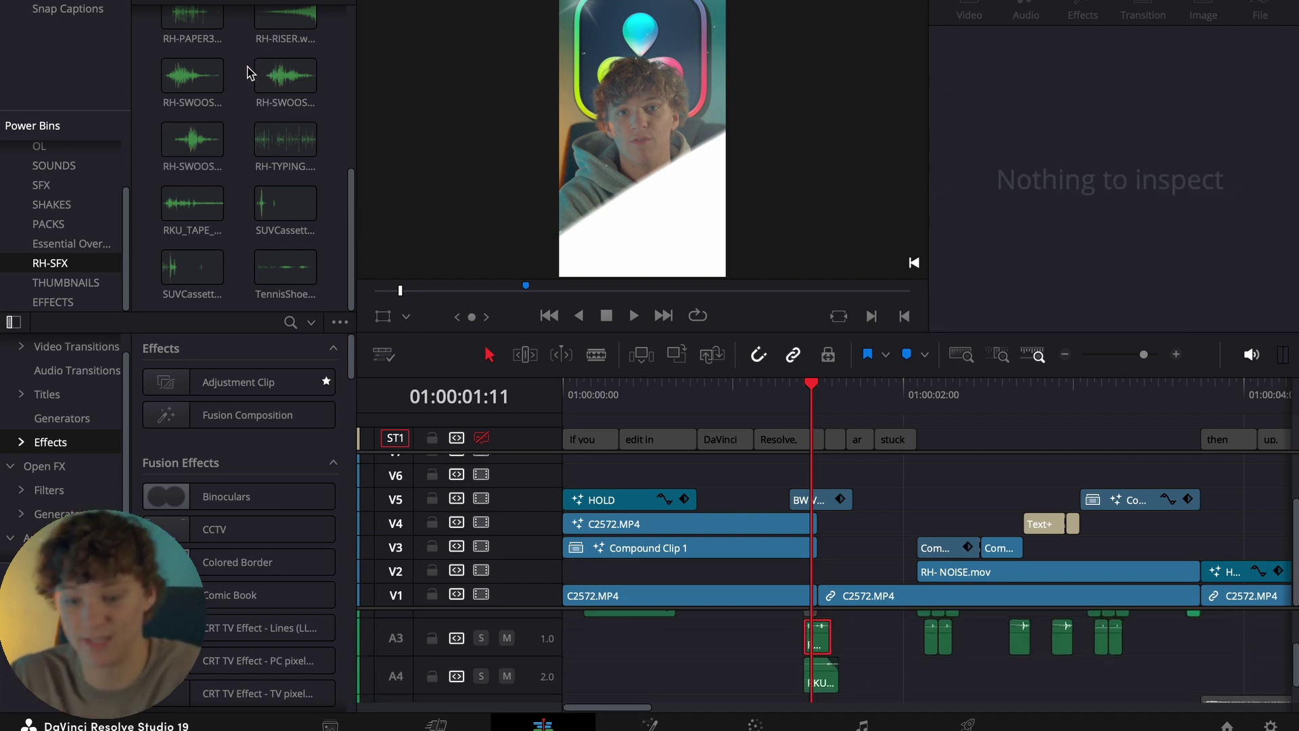
scroll(245, 77, up, 5)
click(191, 119)
double_click(191, 119)
key(space)
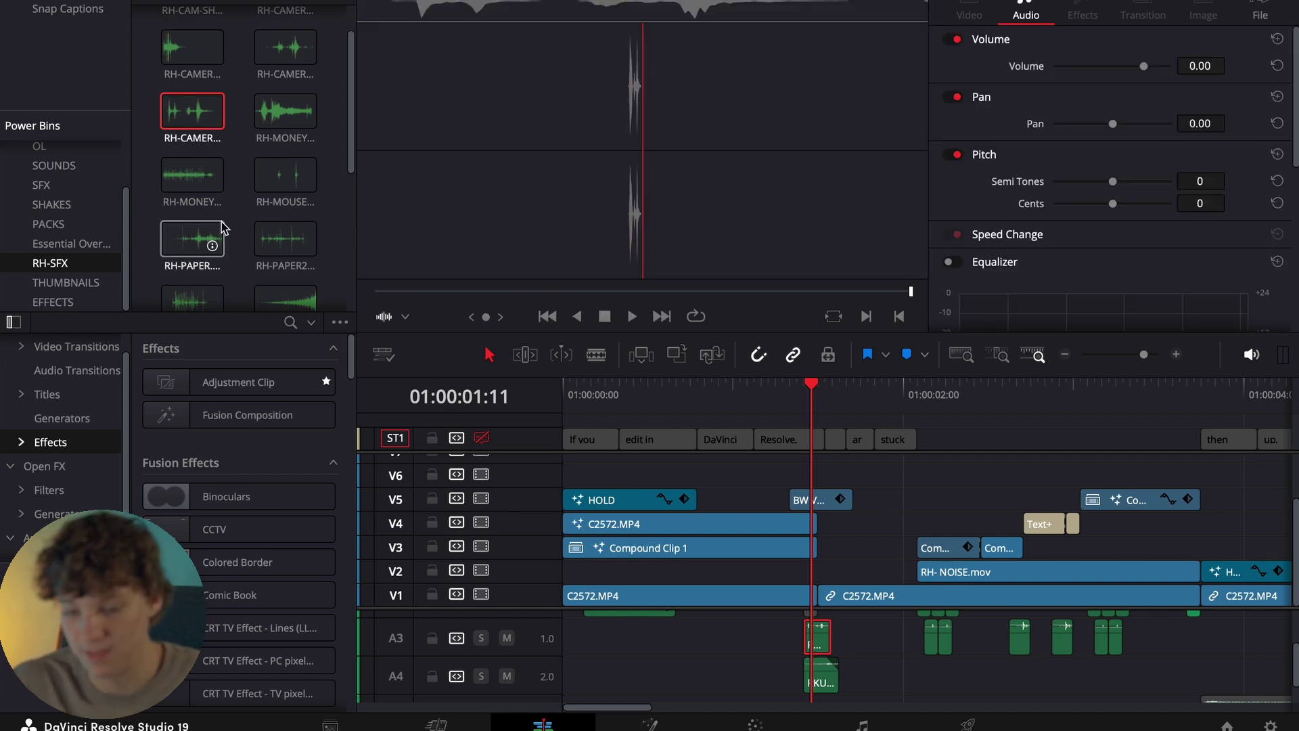
scroll(203, 230, down, 3)
double_click(196, 287)
key(space)
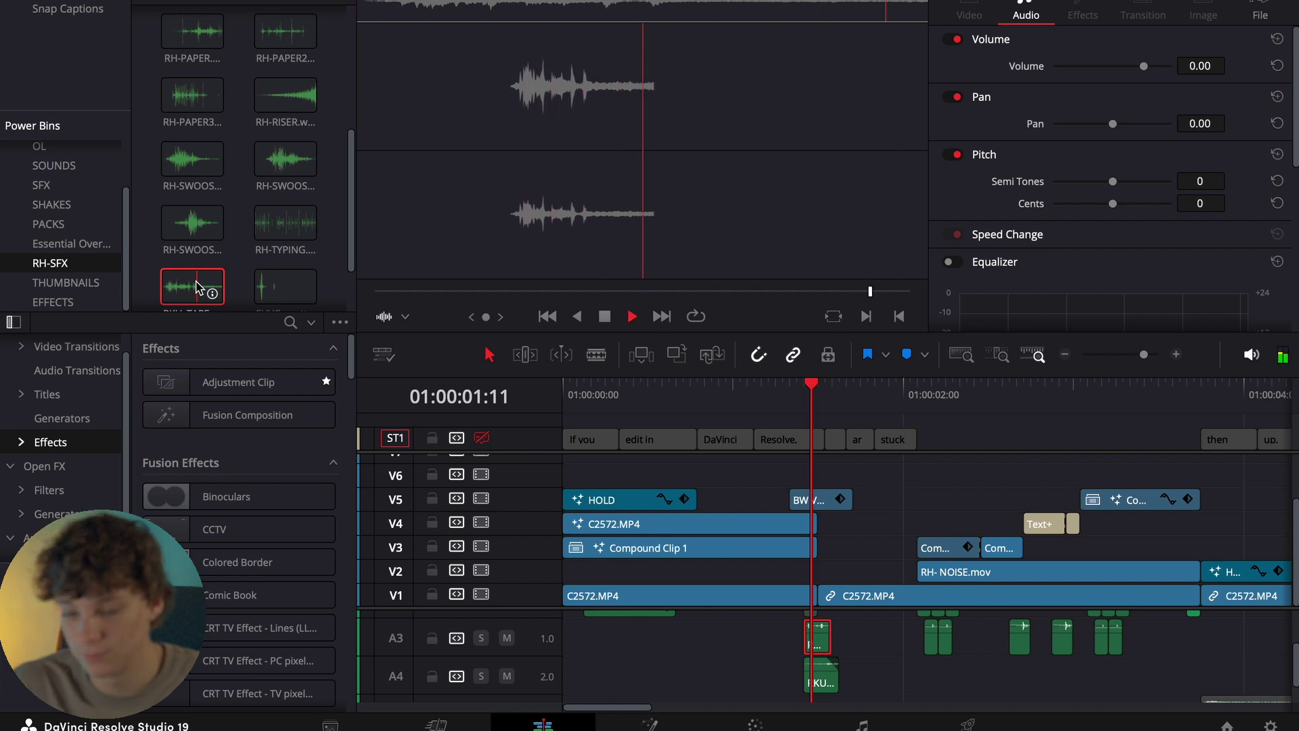
- Check the volume of the A3 sound clip at 01:00:01:11 and audition the RH-CAMERA sound effect in the RH-SFX bin
click(820, 629)
scroll(193, 155, up, 3)
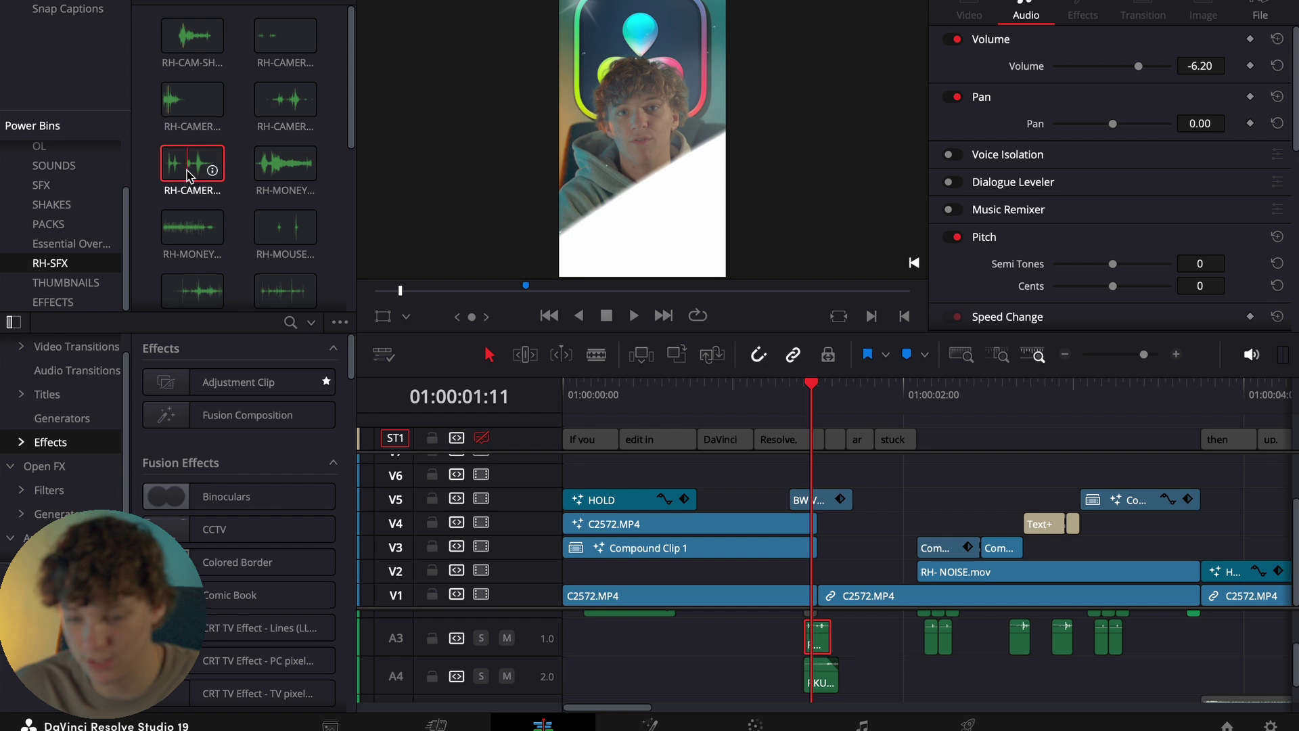
click(189, 175)
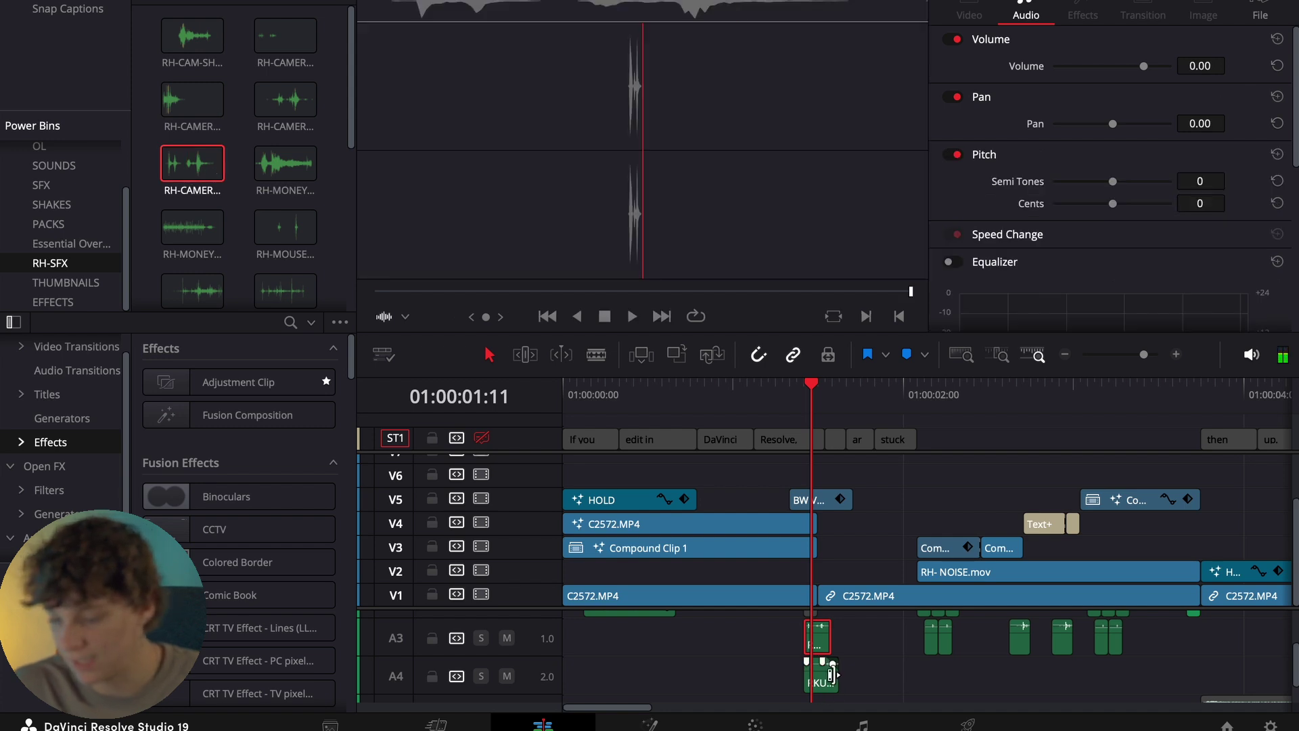
click(817, 643)
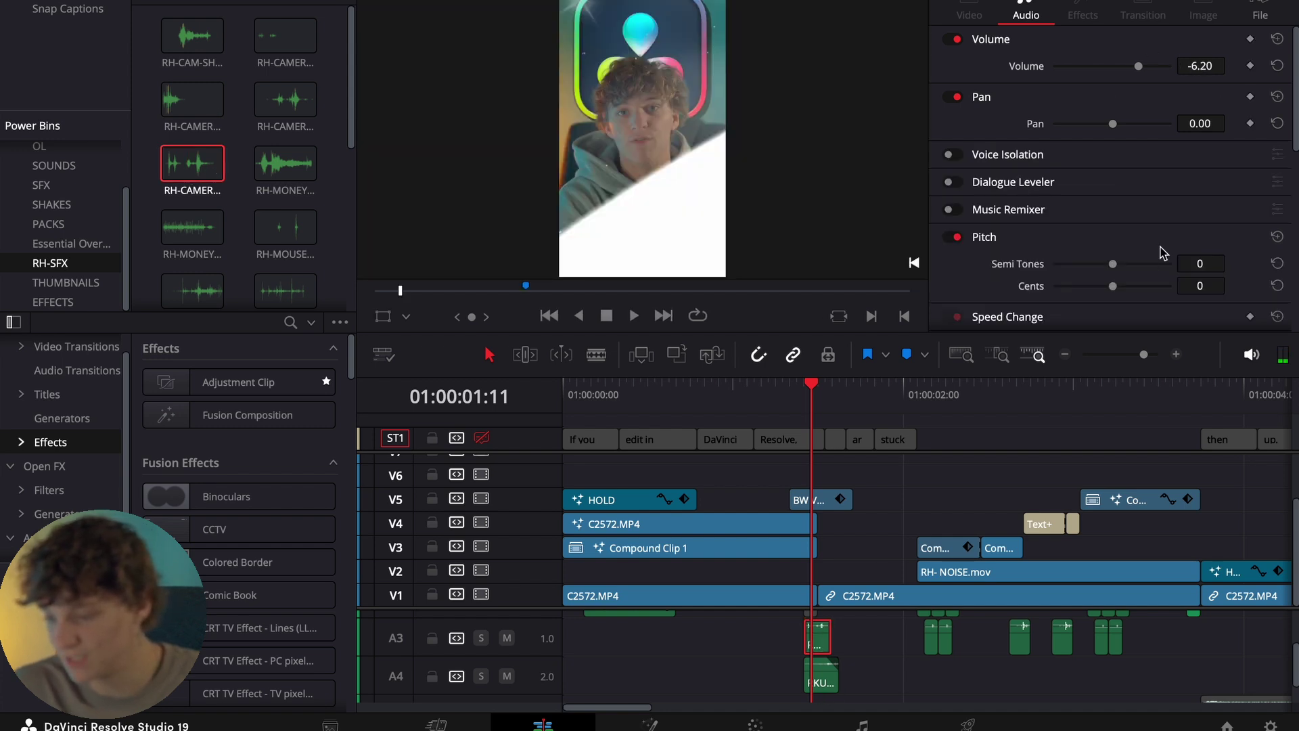
- Replace the tape sound on A4 beneath the V5 transition with a fresh full-length RKU_TAPE cassette insert clip from the RH-SFX bin
click(821, 687)
key(Delete)
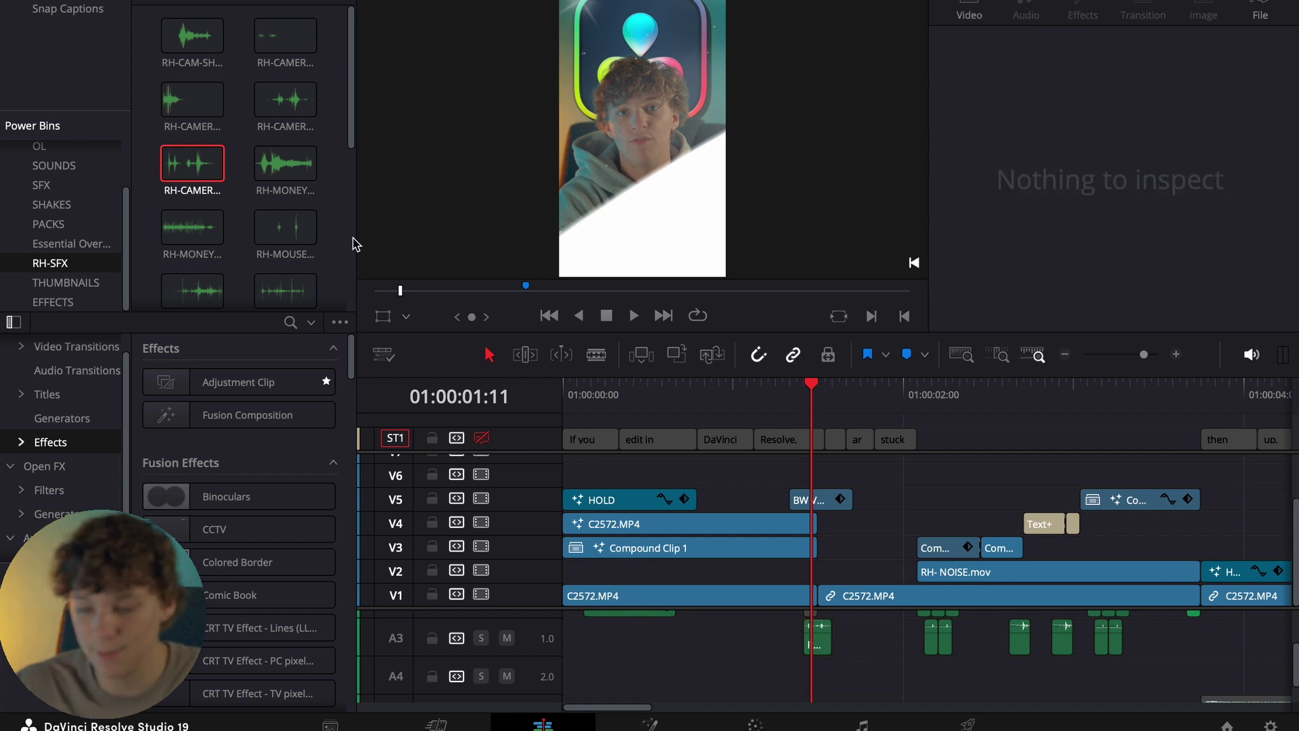
scroll(232, 203, down, 5)
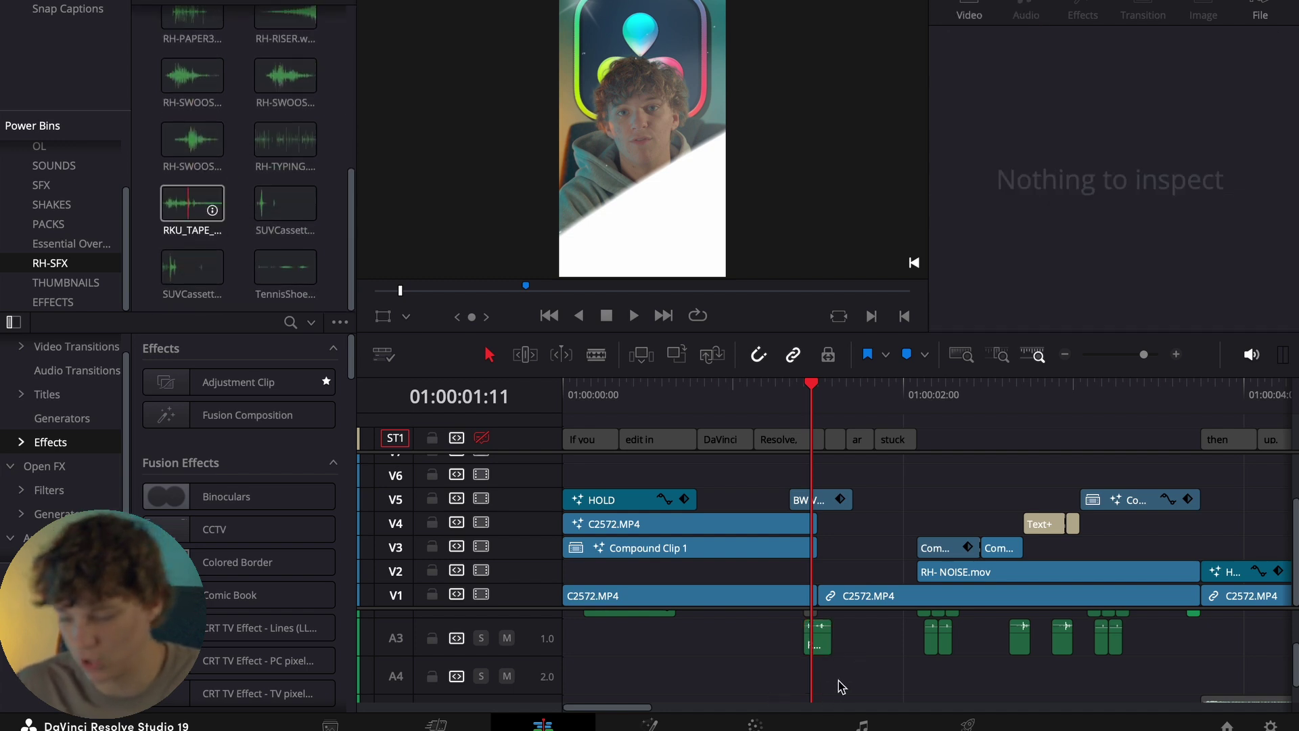
drag(841, 686, 843, 686)
key(Left)
key(Left)
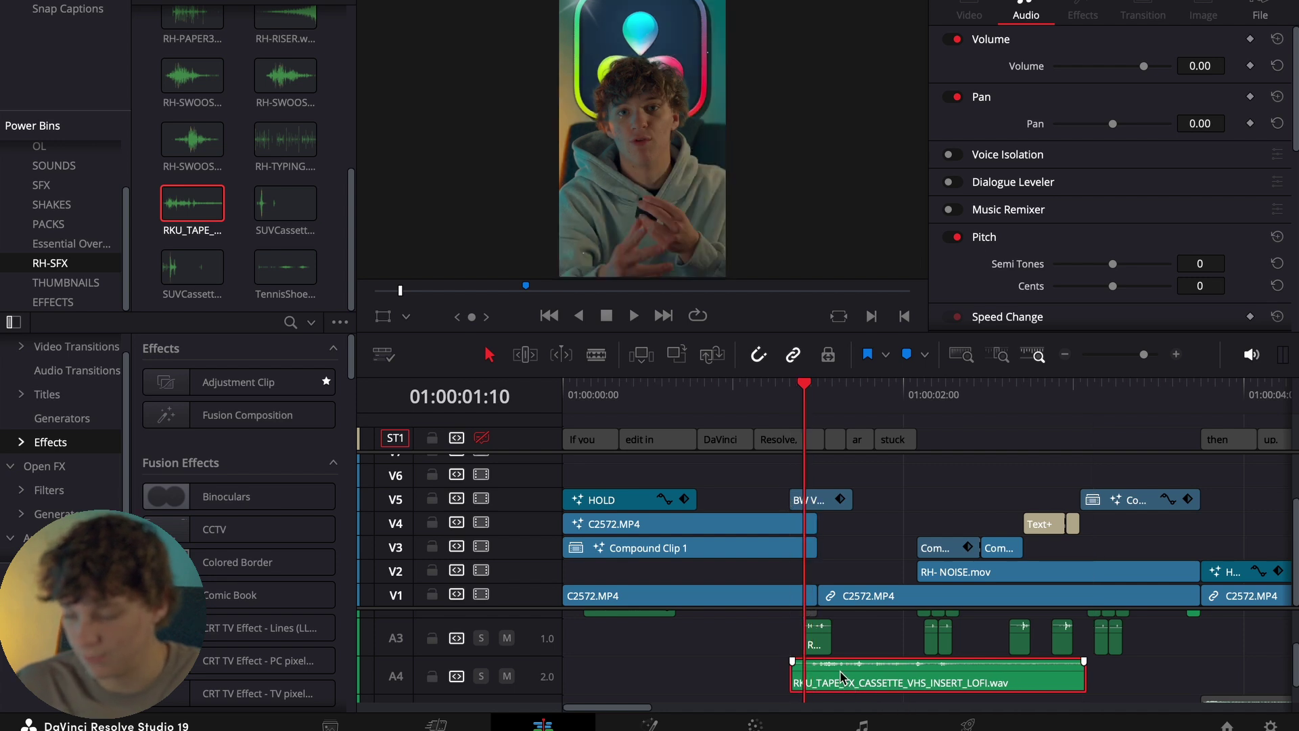
key(Left)
key(Left)
- Split the A4 tape clip at 01:00:01:16 and delete everything after the cut
click(847, 400)
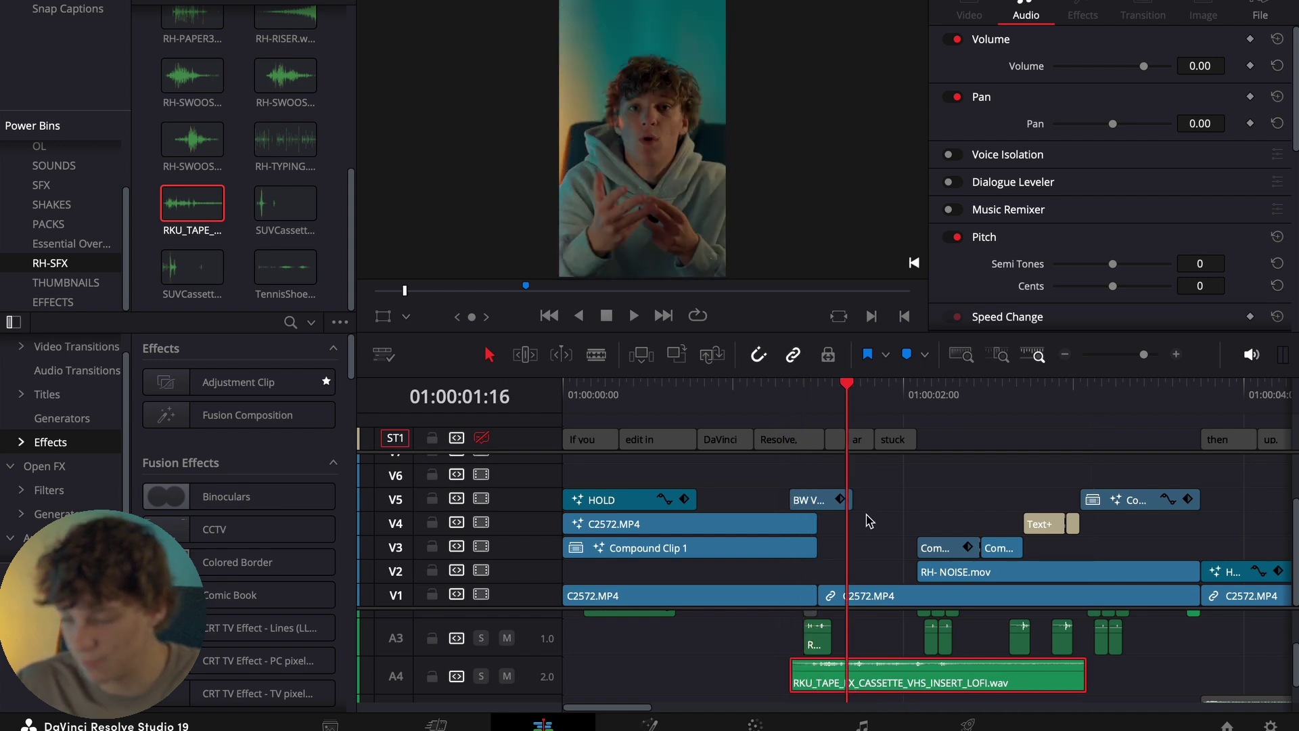
key(ctrl+b)
key(Delete)
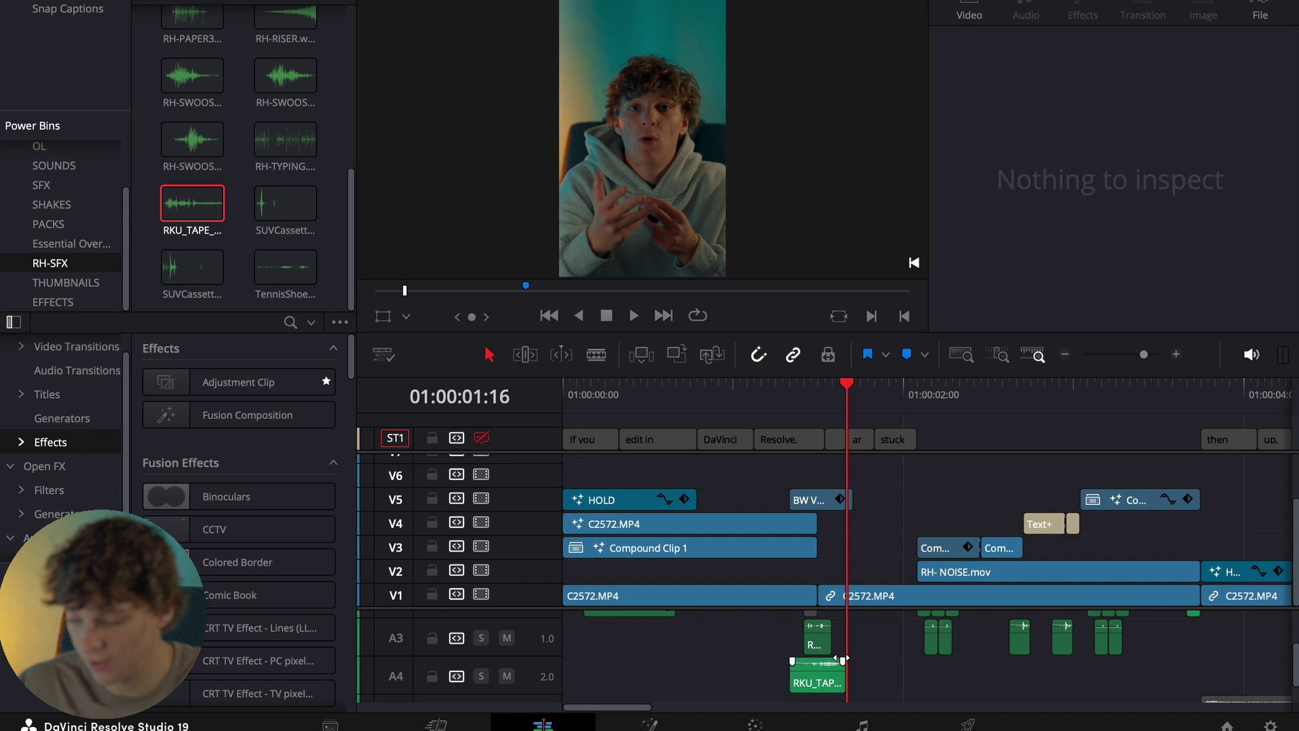
- Set the A4 tape clip's volume to -4.60 and its pitch to -2 semitones
click(834, 677)
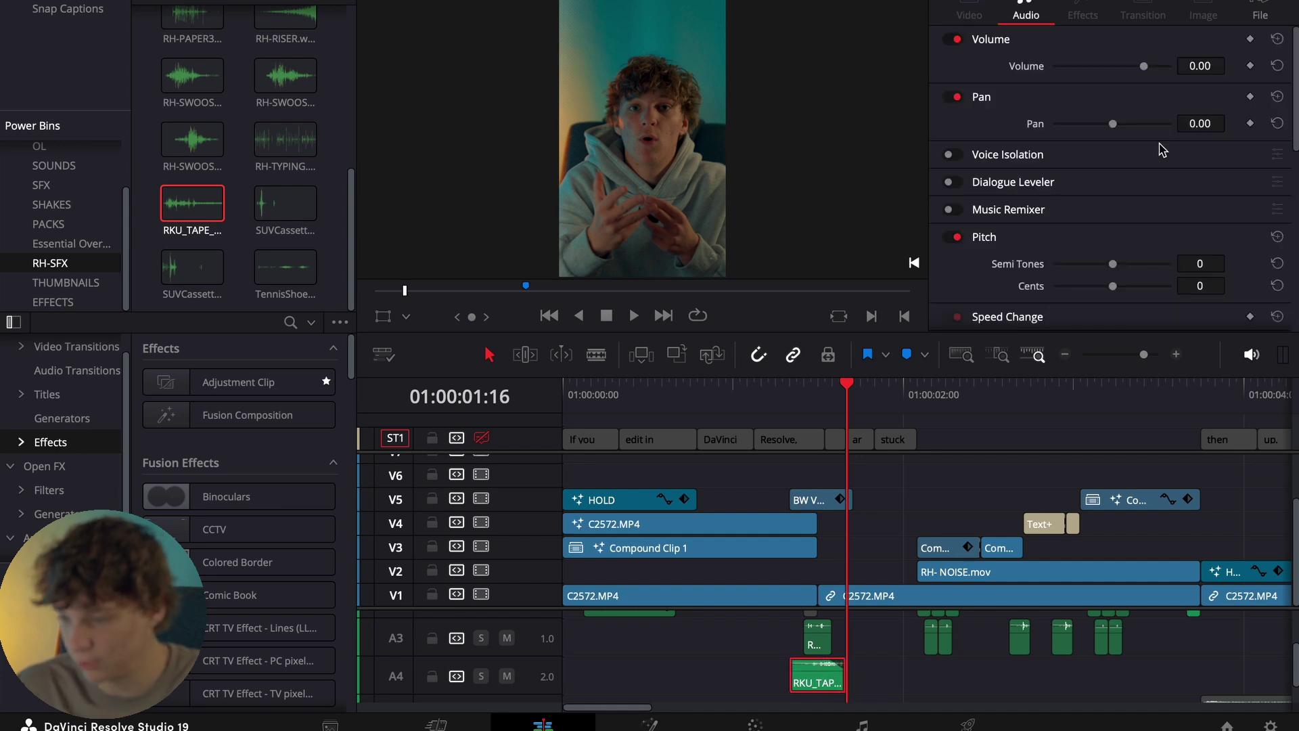
drag(1211, 63, 1211, 62)
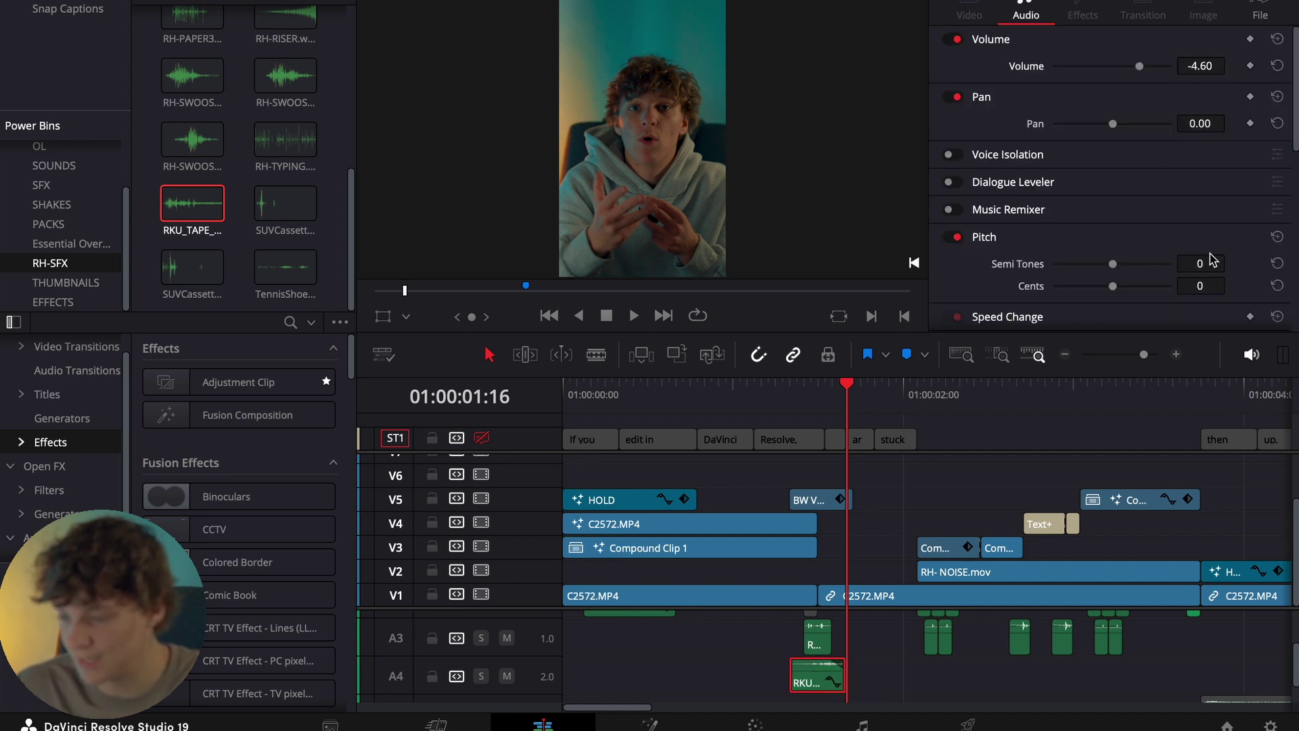
drag(1211, 263, 1231, 262)
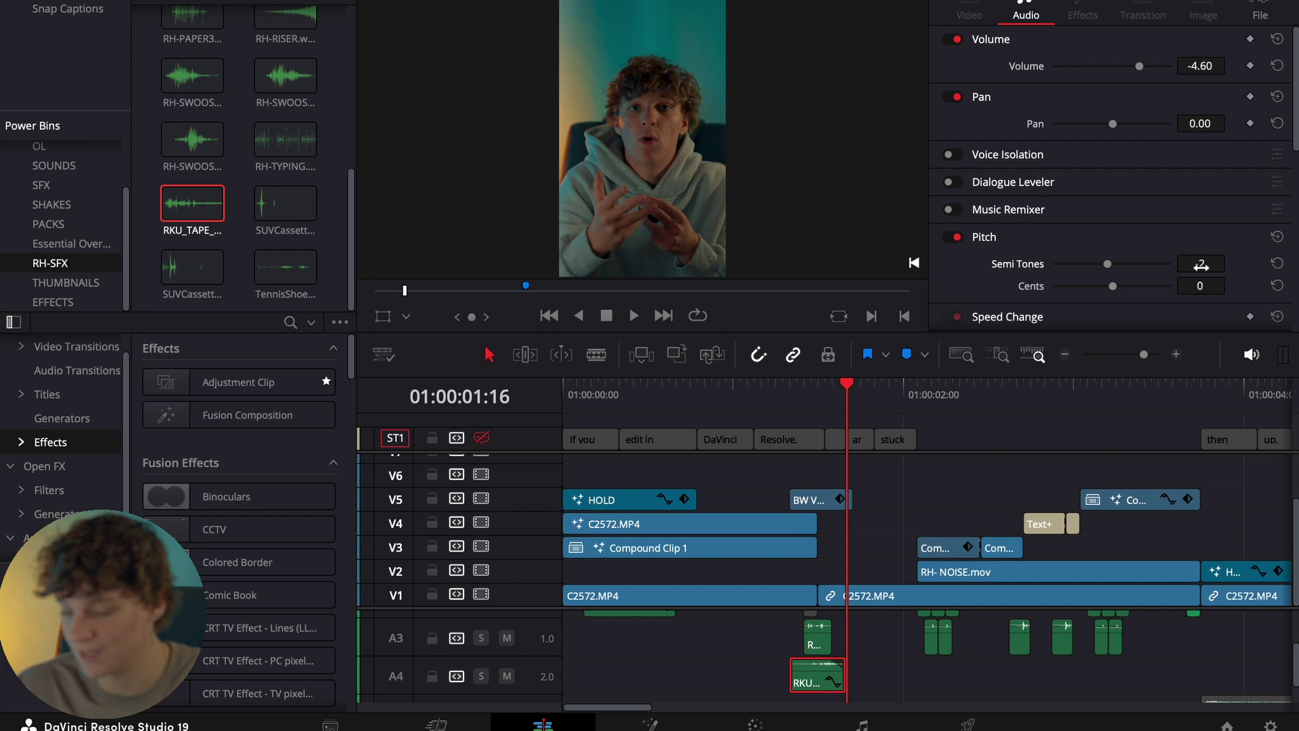
- Play back the V5 transition repeatedly from 01:00:01:06 to check the layered tape and camera sounds
click(901, 689)
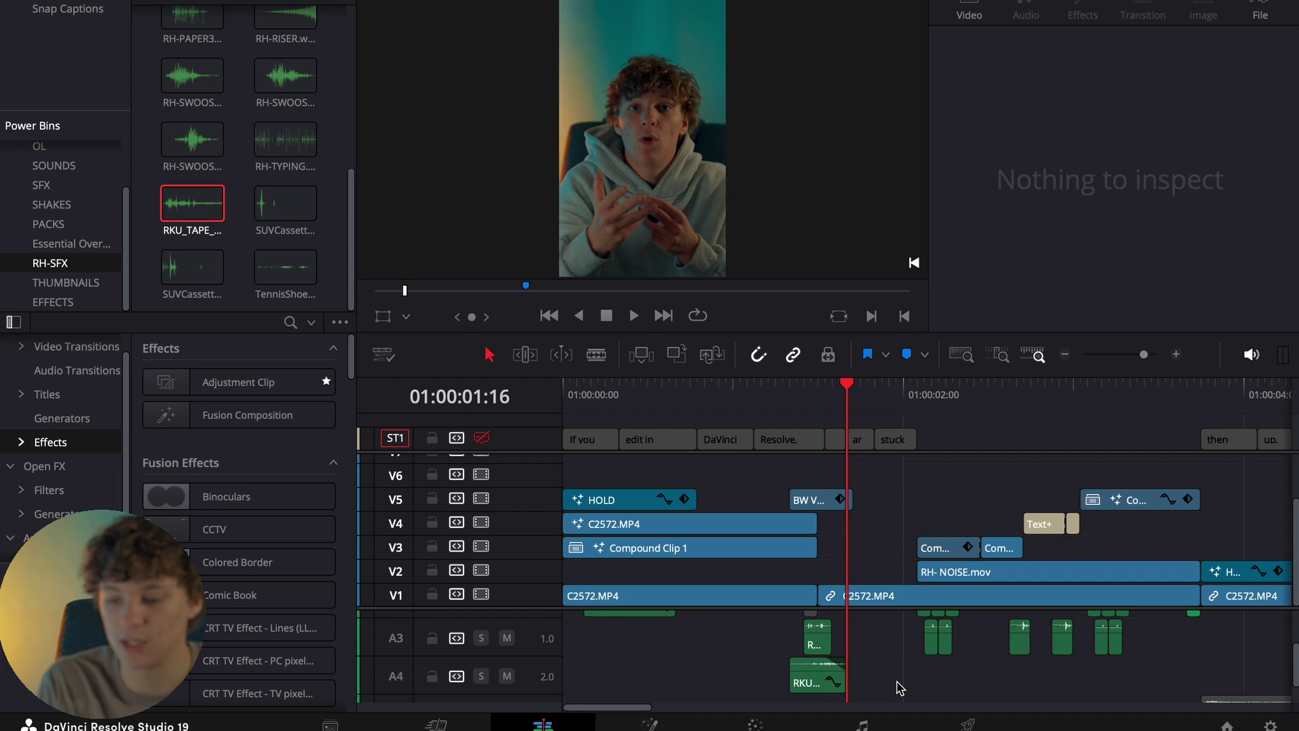
click(806, 396)
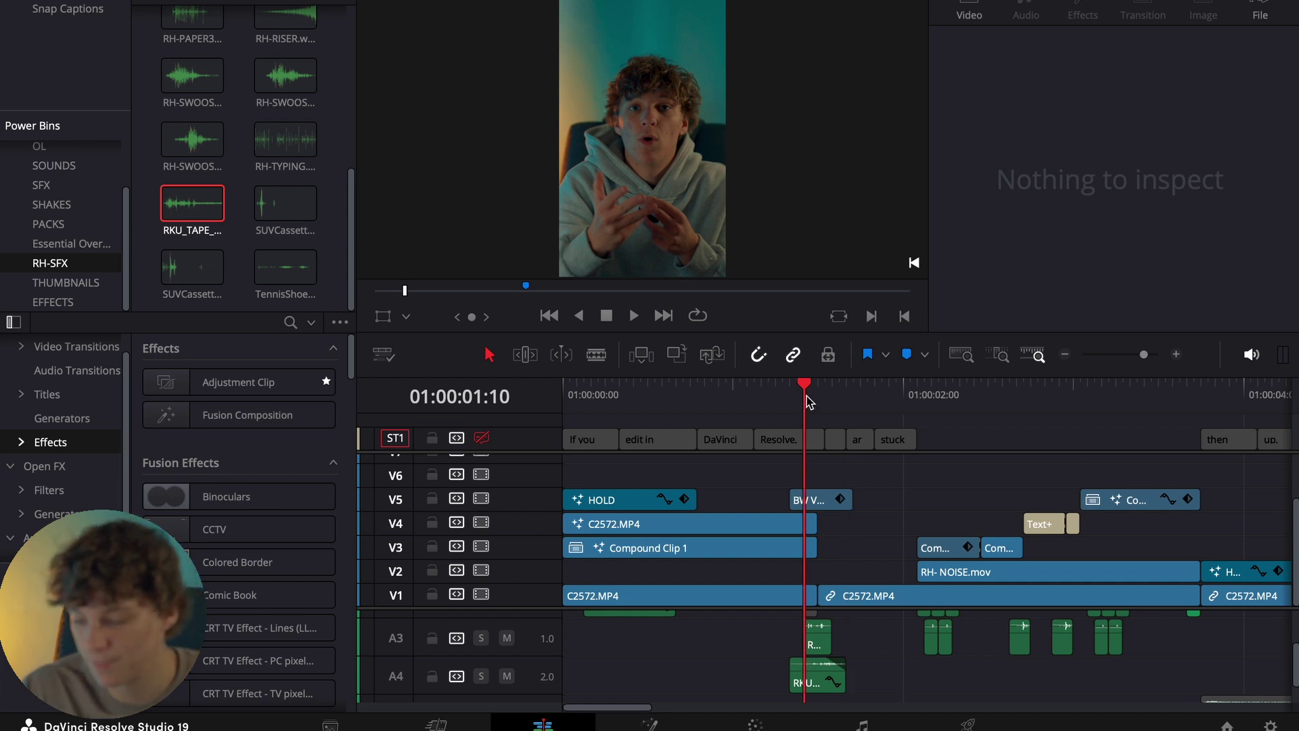
key(space)
click(787, 407)
click(776, 410)
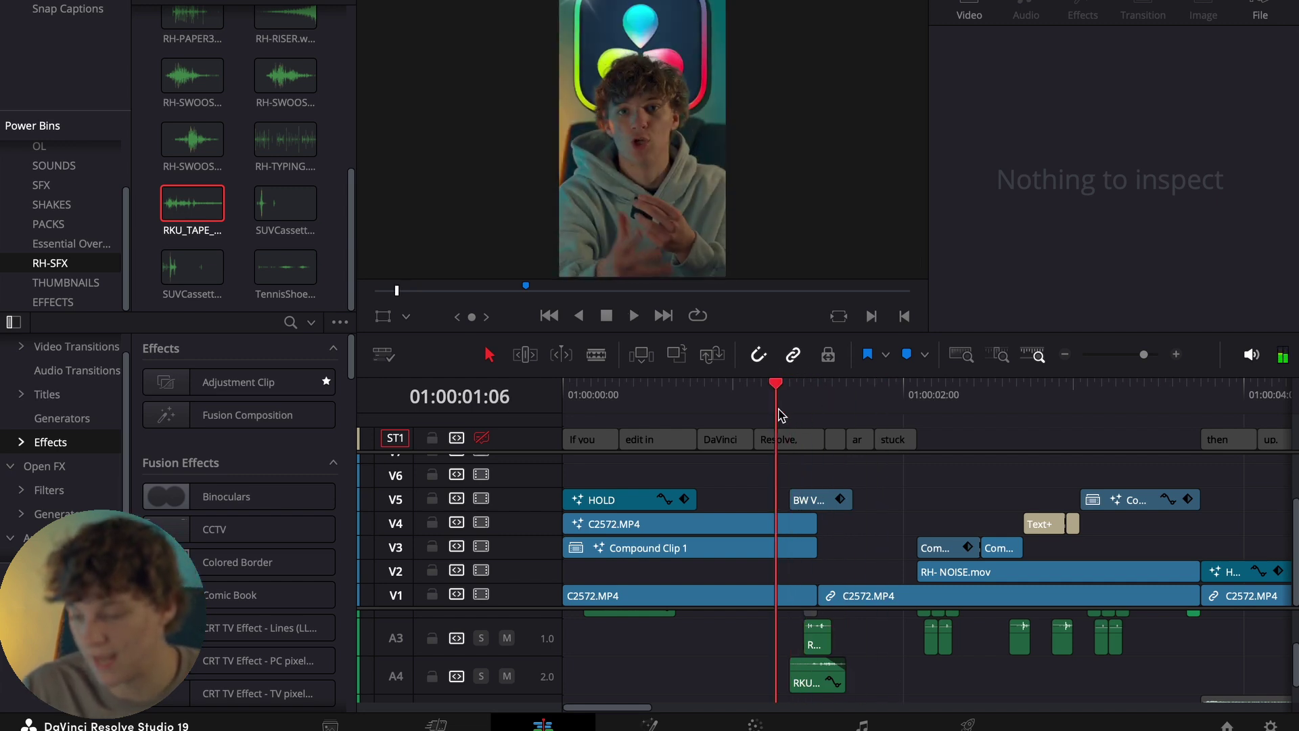
key(space)
click(777, 410)
key(space)
click(778, 410)
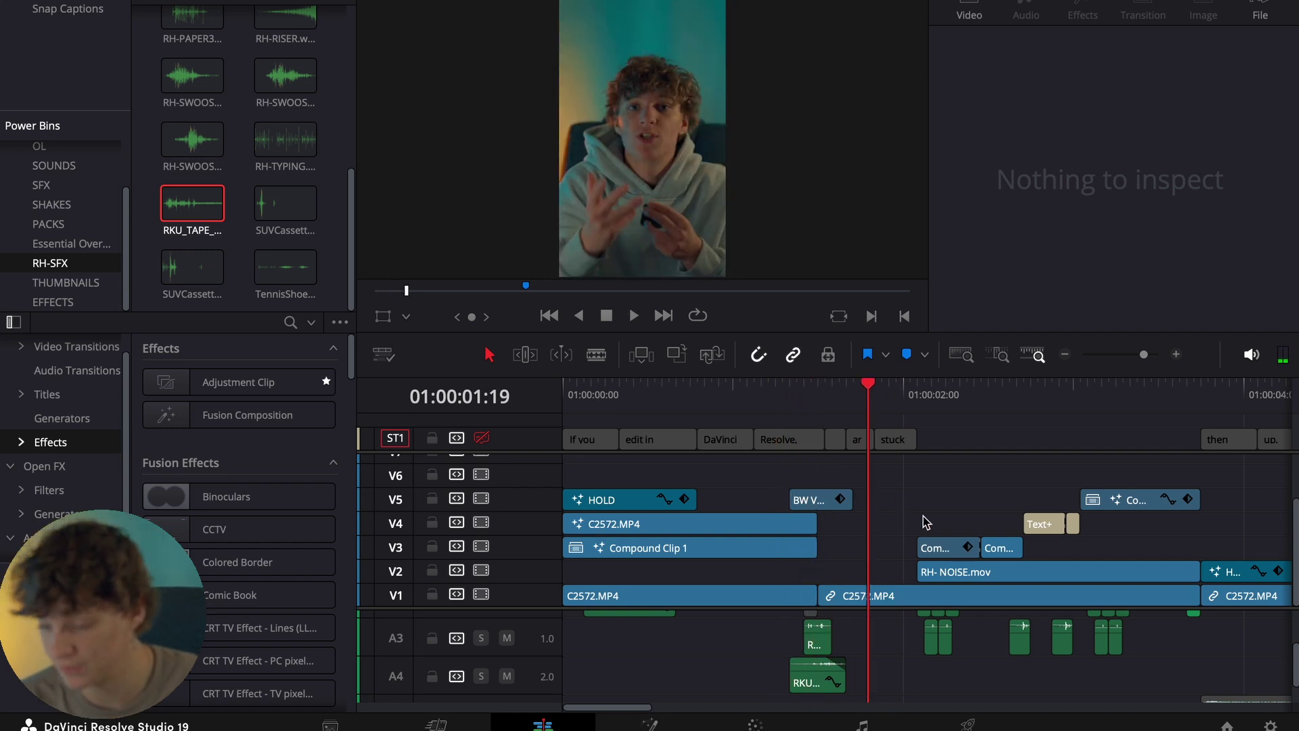
- Play back the LEVELING text section from just after 01:00:02:00 several times to hear its sound effects
key(space)
key(space)
drag(934, 389, 926, 390)
key(space)
click(927, 395)
key(space)
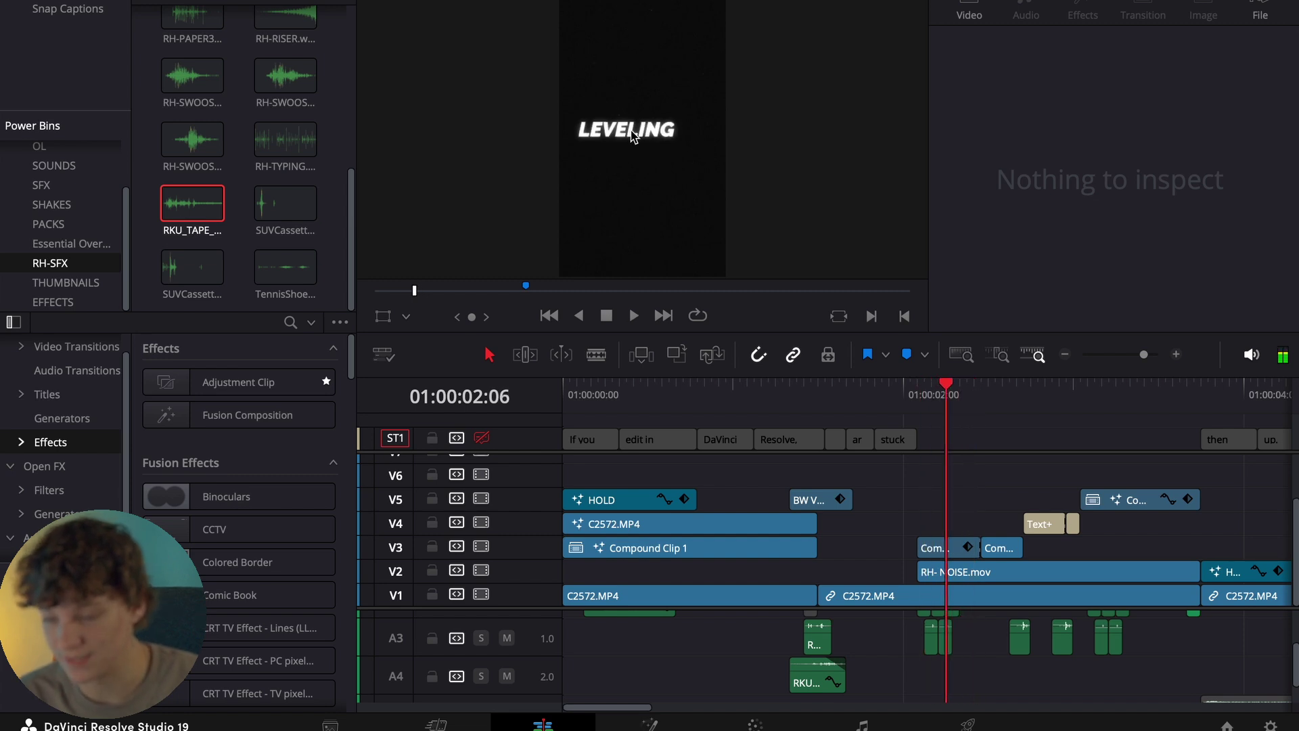
click(922, 399)
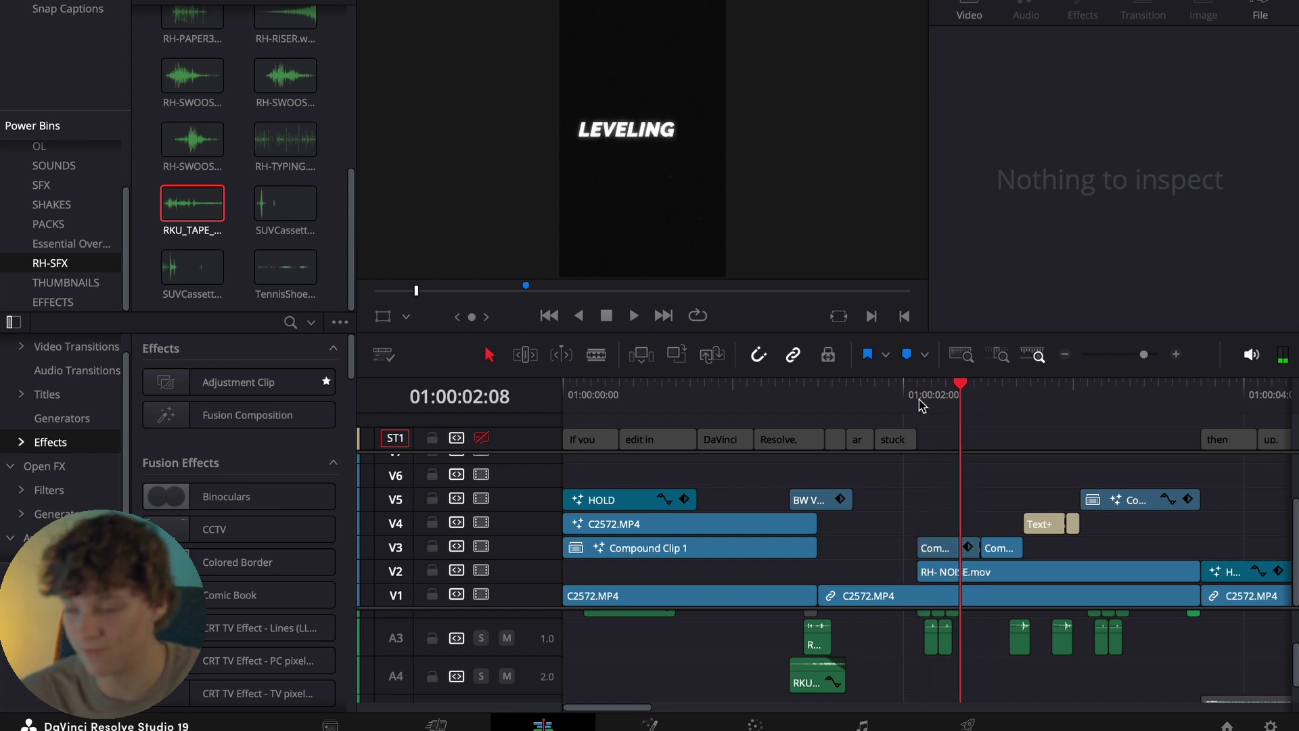
click(920, 401)
key(space)
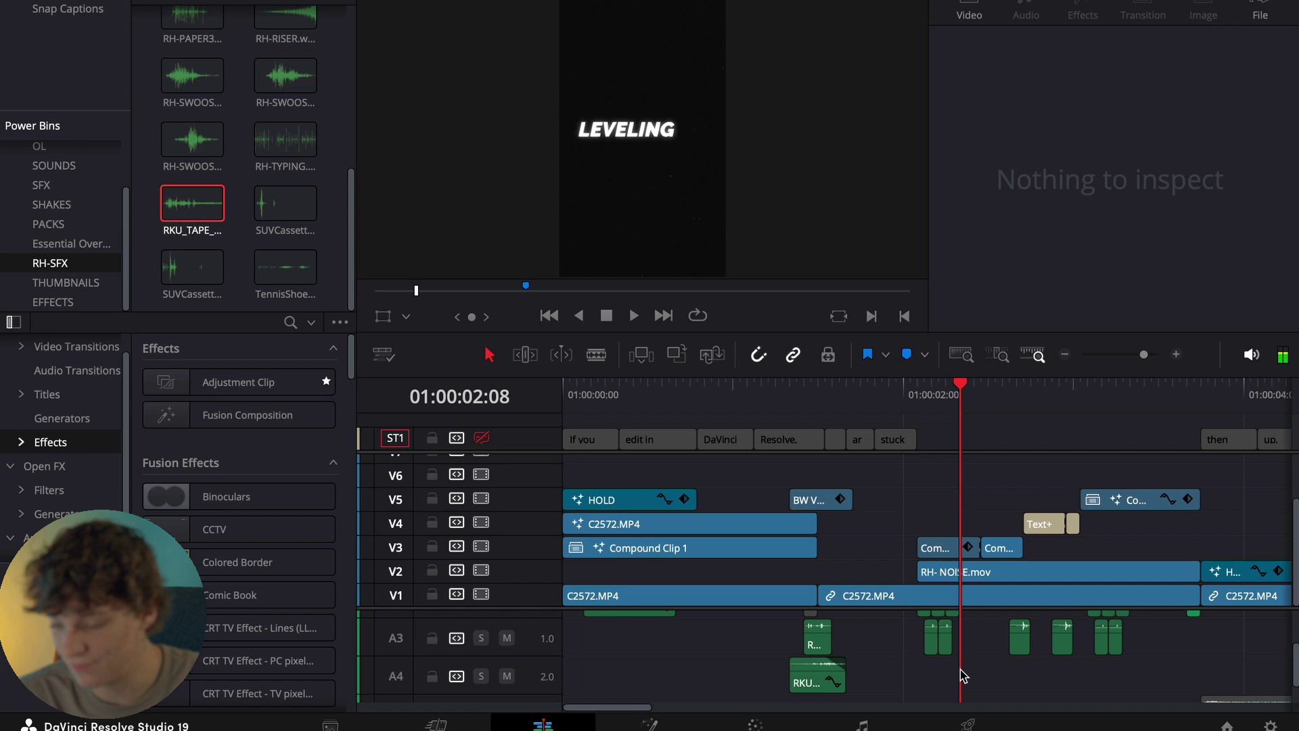
- Select the first short A2 clip under the LEVELING text and audition the RH-MOUSE sound effect in the bin
scroll(963, 675, up, 2)
click(923, 652)
click(306, 250)
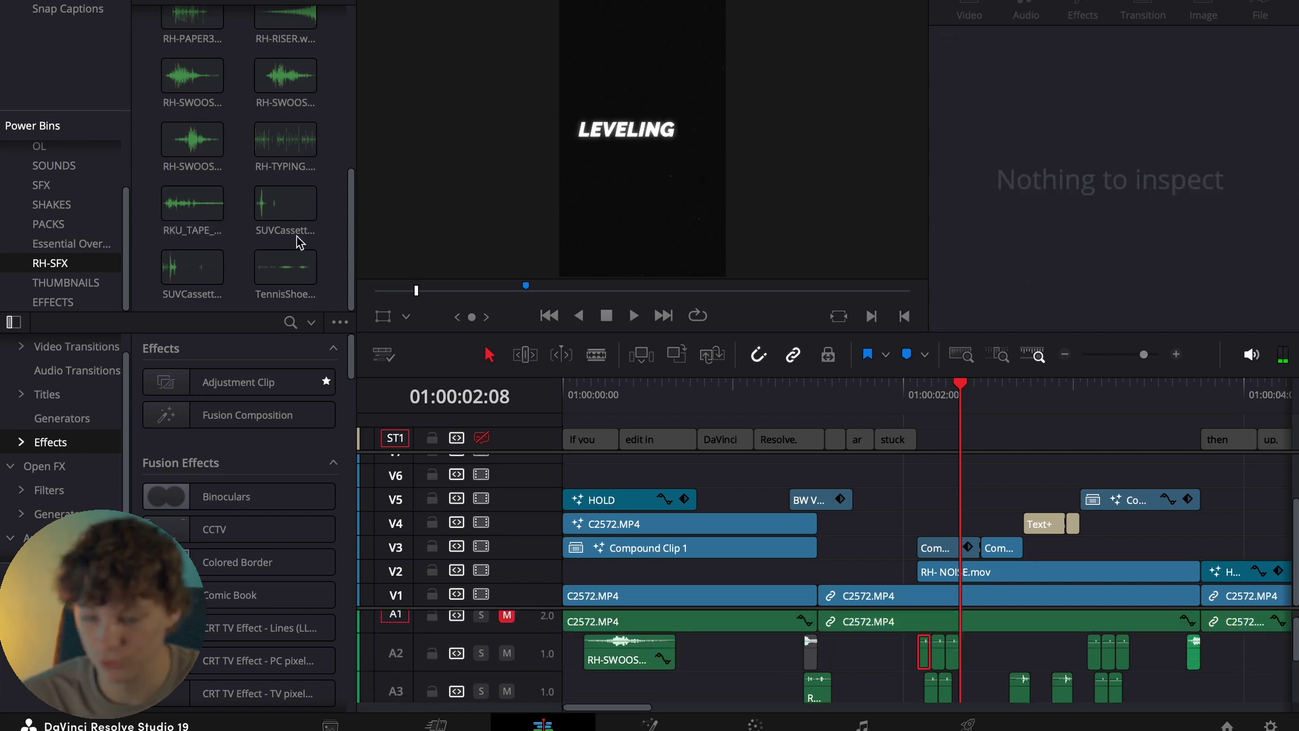
scroll(291, 203, up, 3)
click(282, 168)
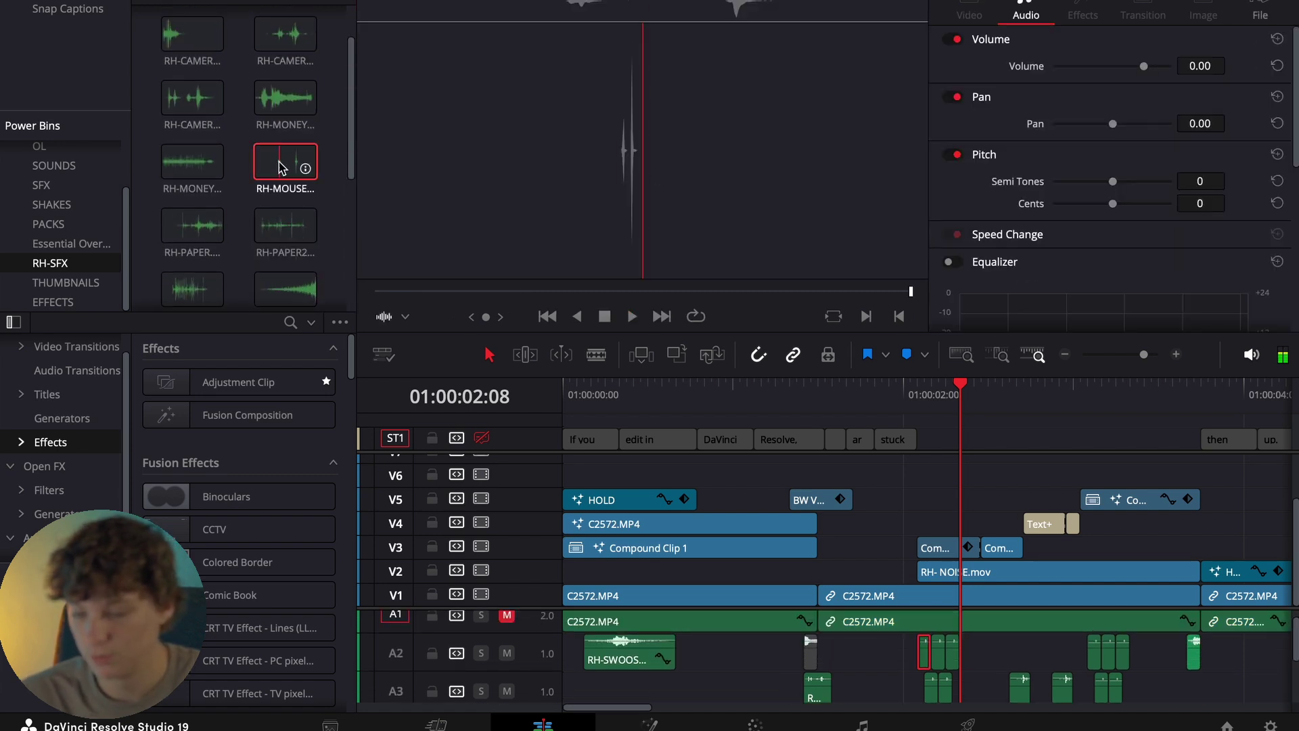
- Place the RH-MOUSE sound on A2 under the second V3 clip and cut away its part before 01:00:02:16
drag(281, 168, 982, 651)
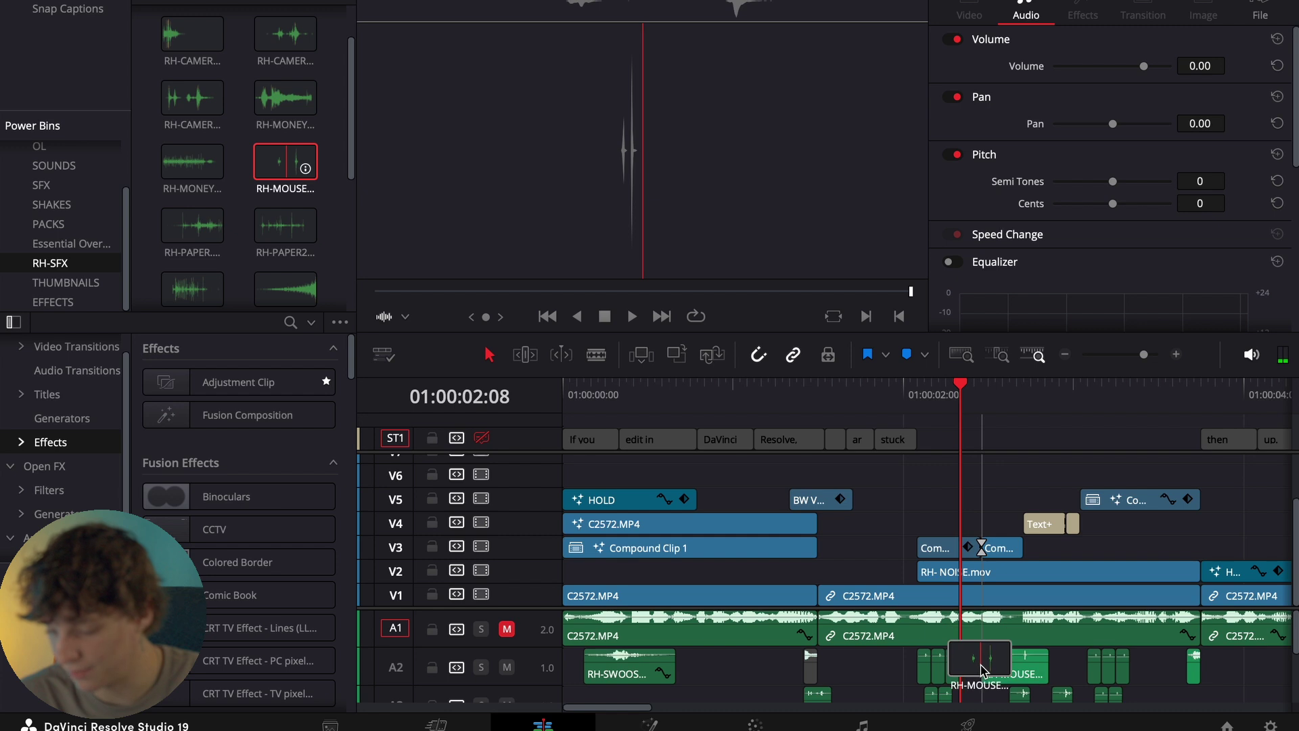
click(999, 400)
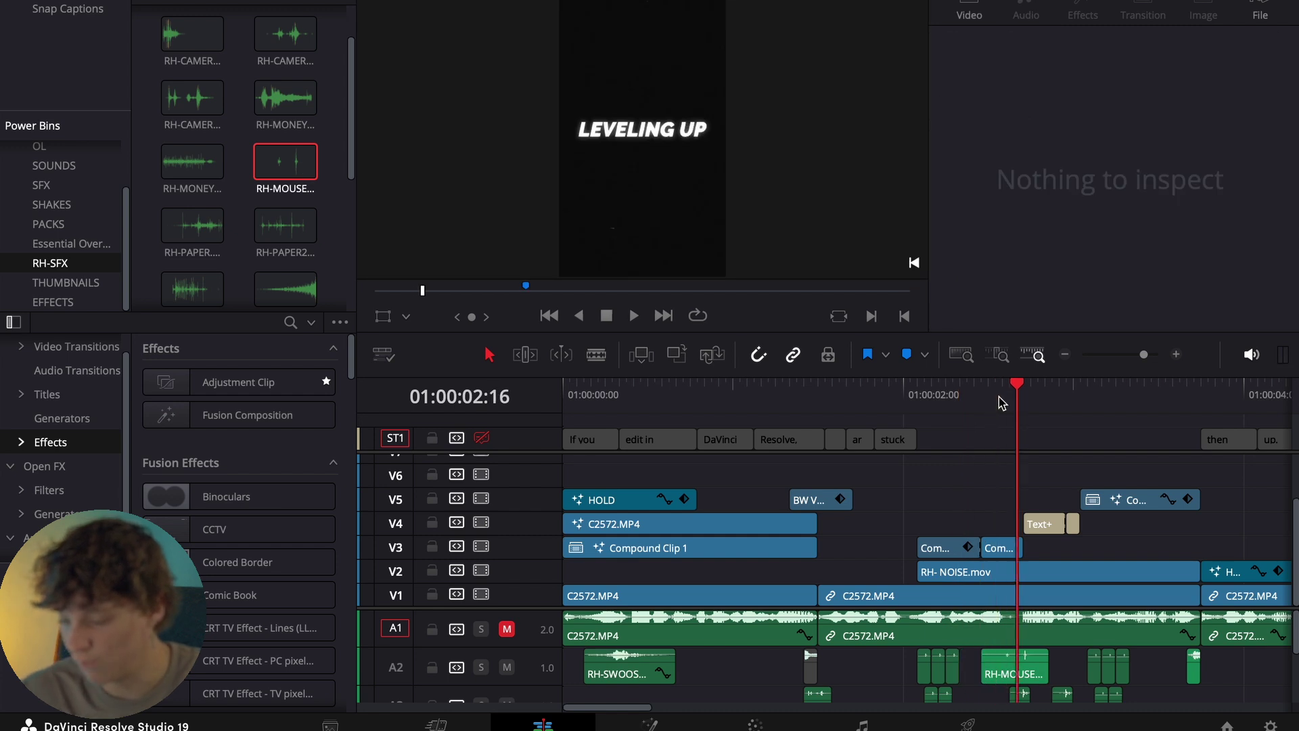
click(1026, 675)
key(ctrl+b)
key(BackSpace)
key(Right)
key(Right)
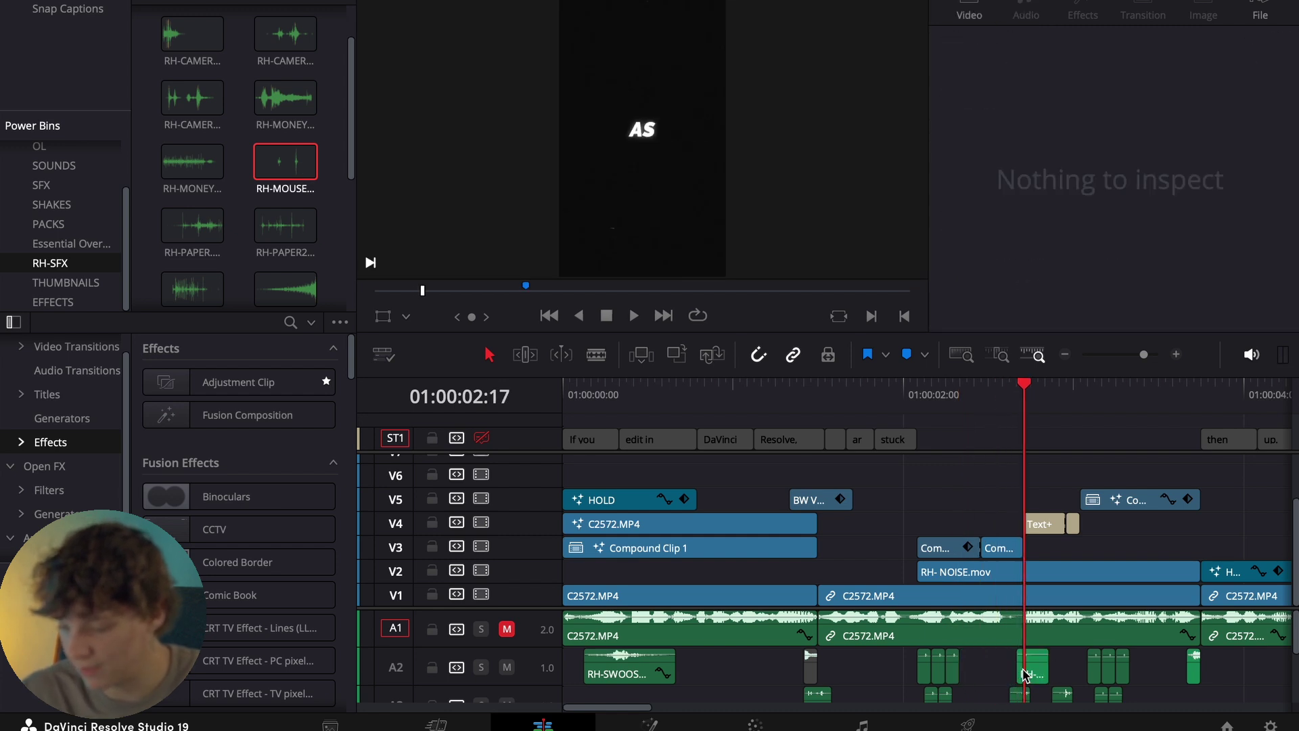
- Cut off the mouse clip after 01:00:02:18 and move the remaining click to A4 beneath the start of the LEVELING text
click(1032, 668)
key(ctrl+b)
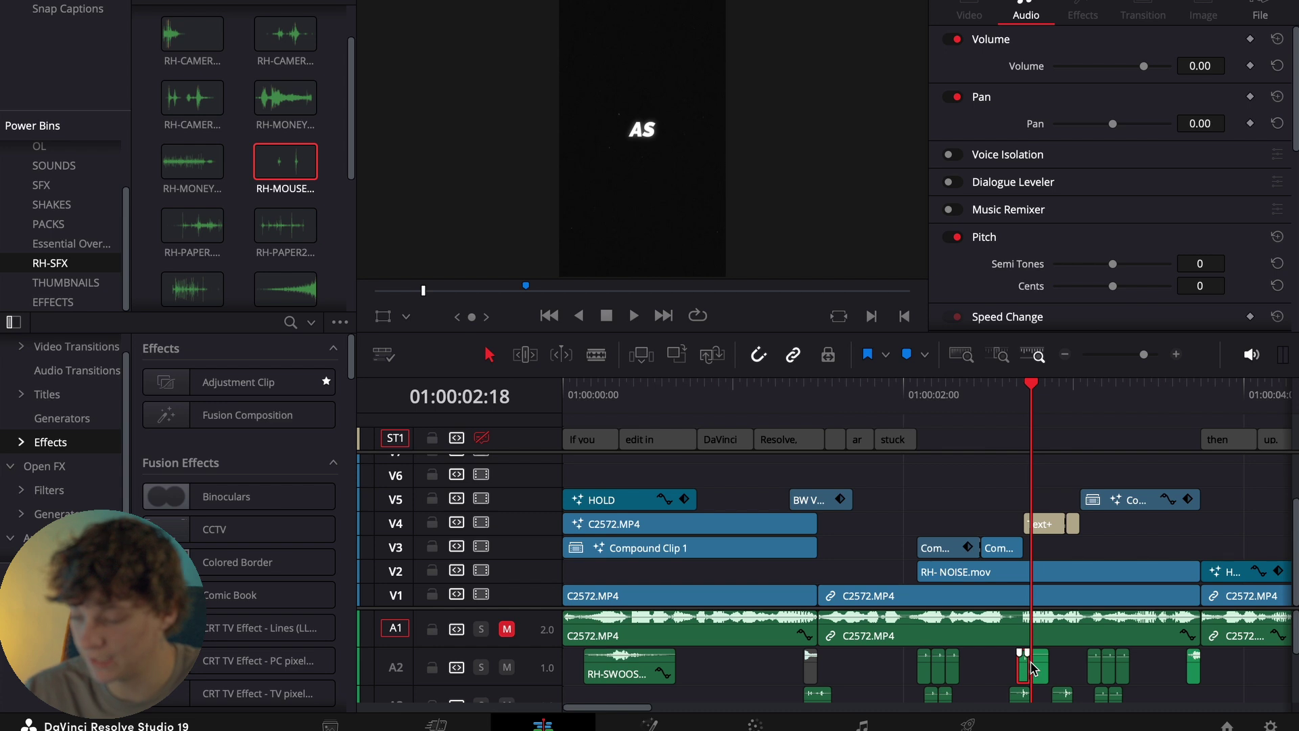
click(1039, 670)
key(BackSpace)
scroll(1035, 653, down, 2)
drag(1030, 635, 924, 691)
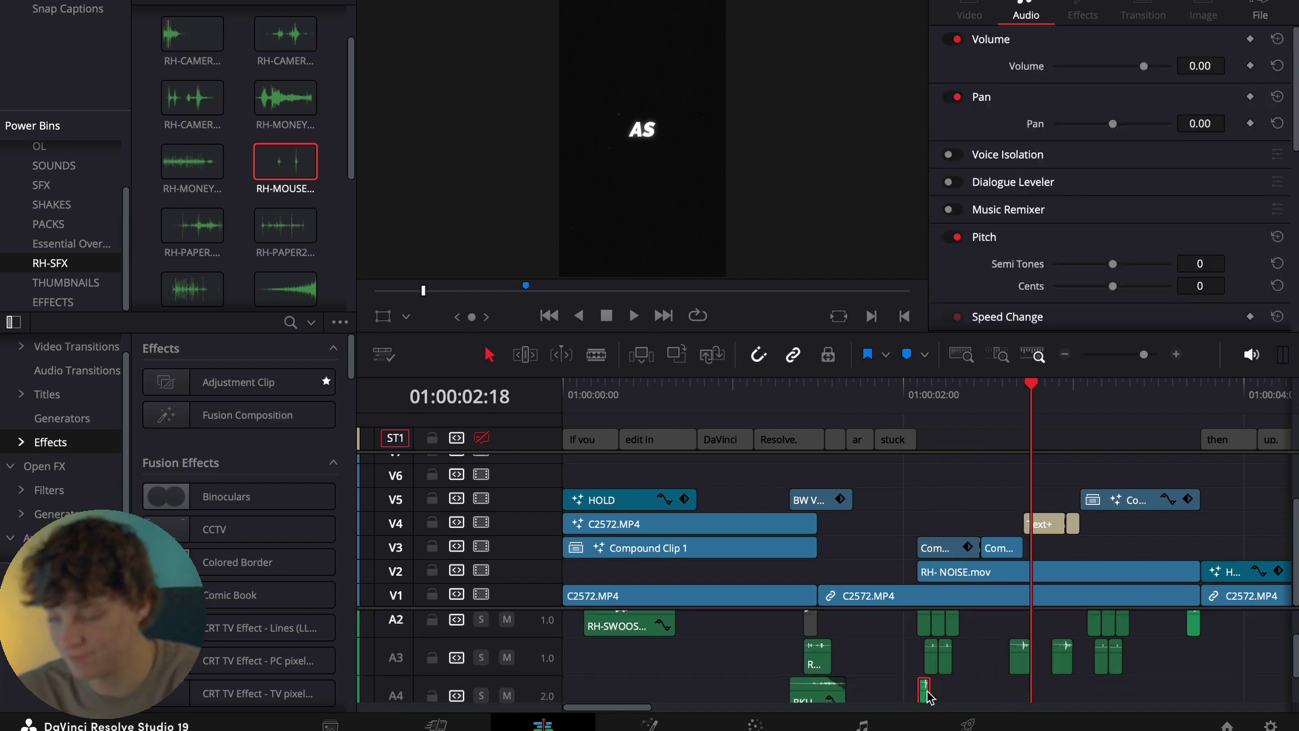
- Review the layered short click clips on A2 and A3 and play them back with the LEVELING UP text
scroll(930, 690, down, 1)
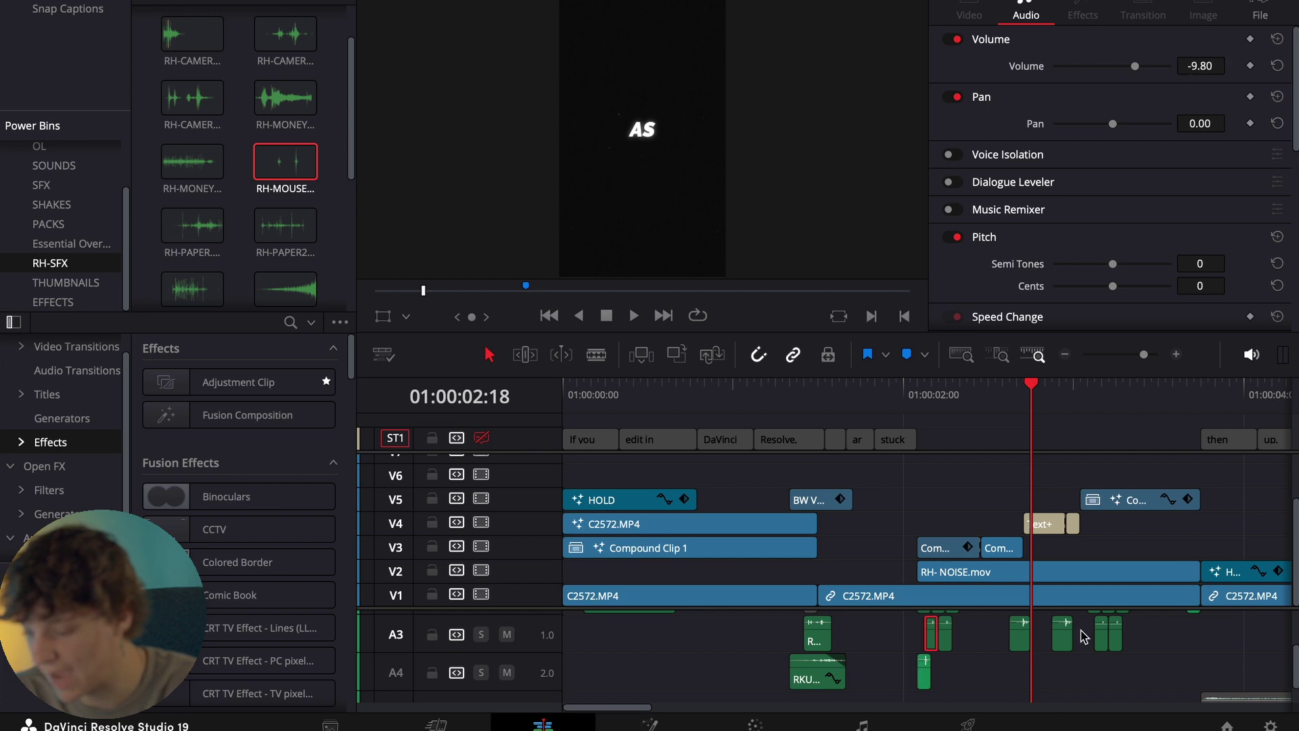
click(949, 680)
scroll(921, 687, up, 1)
drag(898, 645, 963, 698)
click(961, 640)
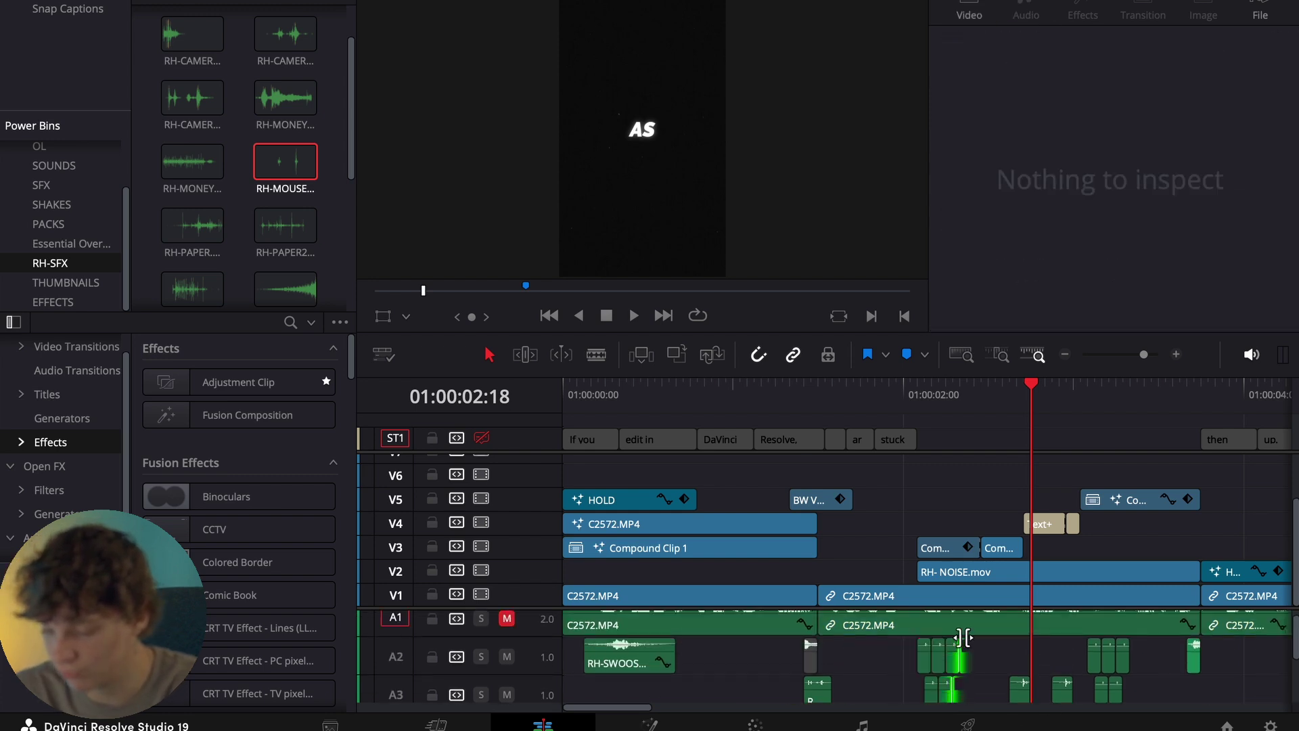
click(930, 399)
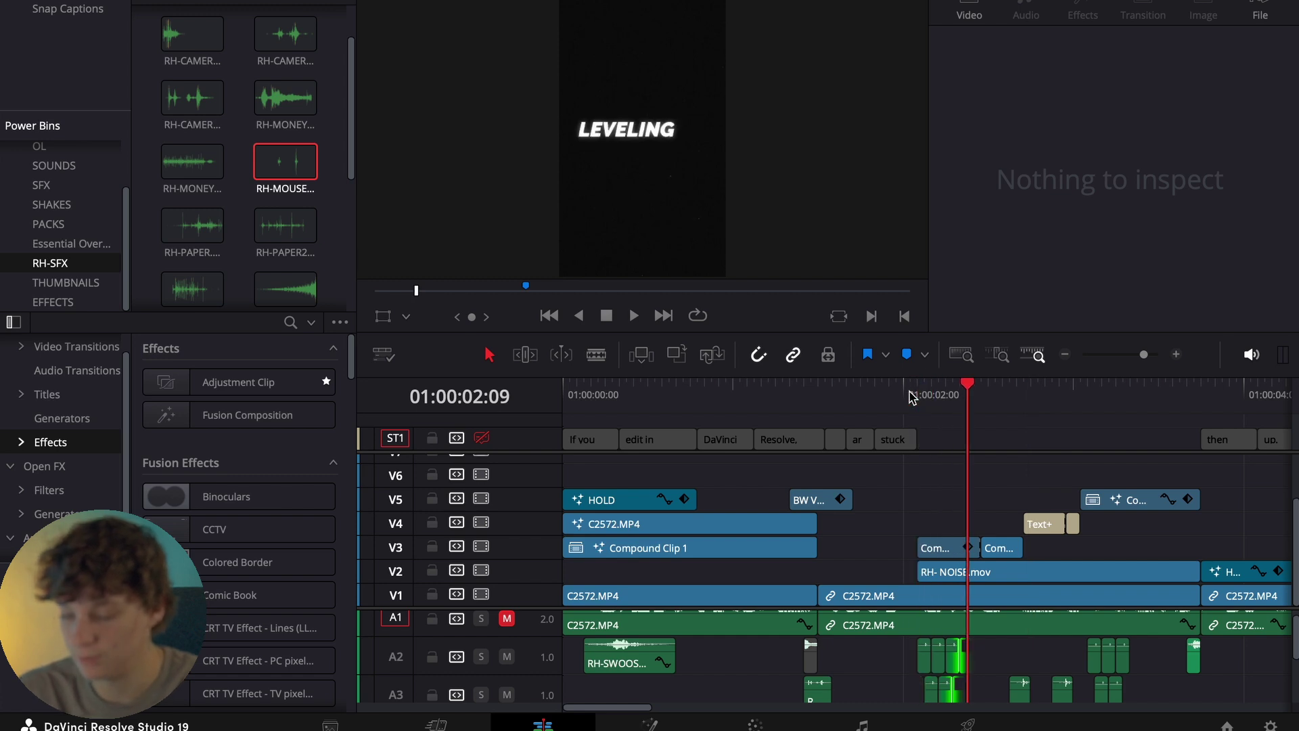
click(912, 398)
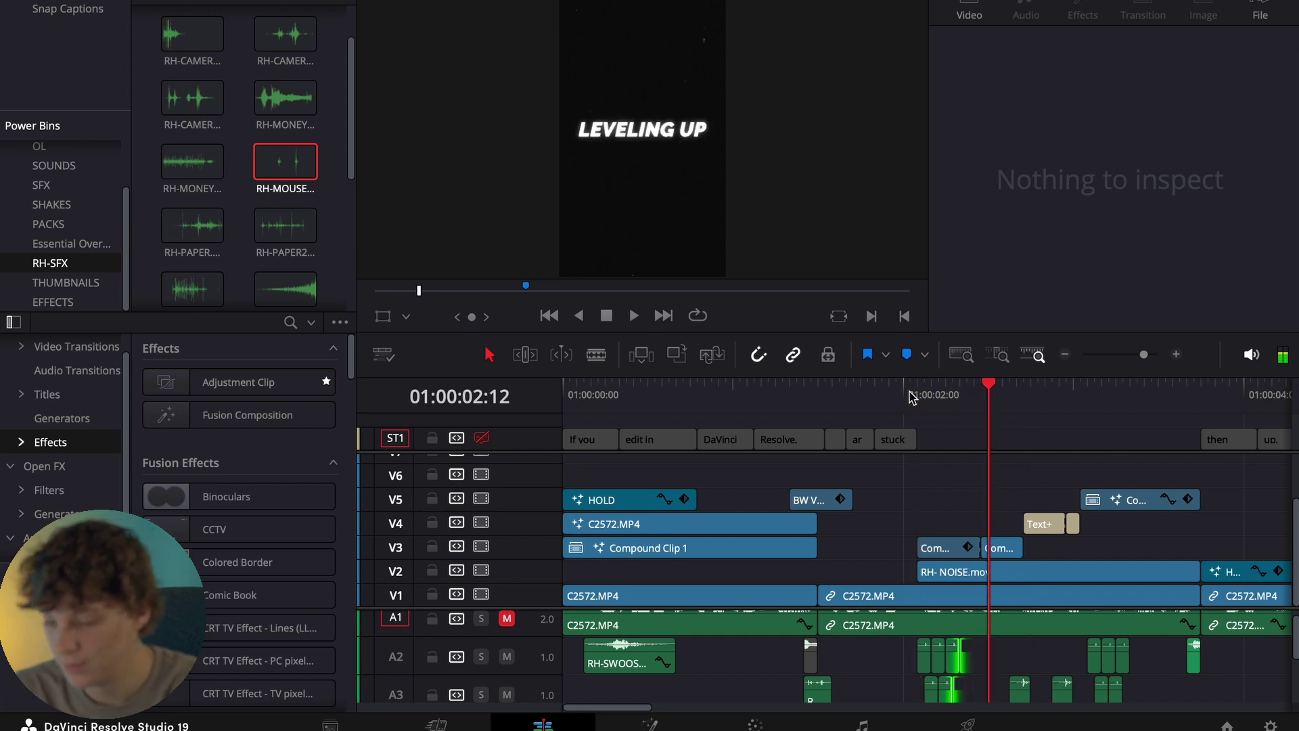
click(1011, 409)
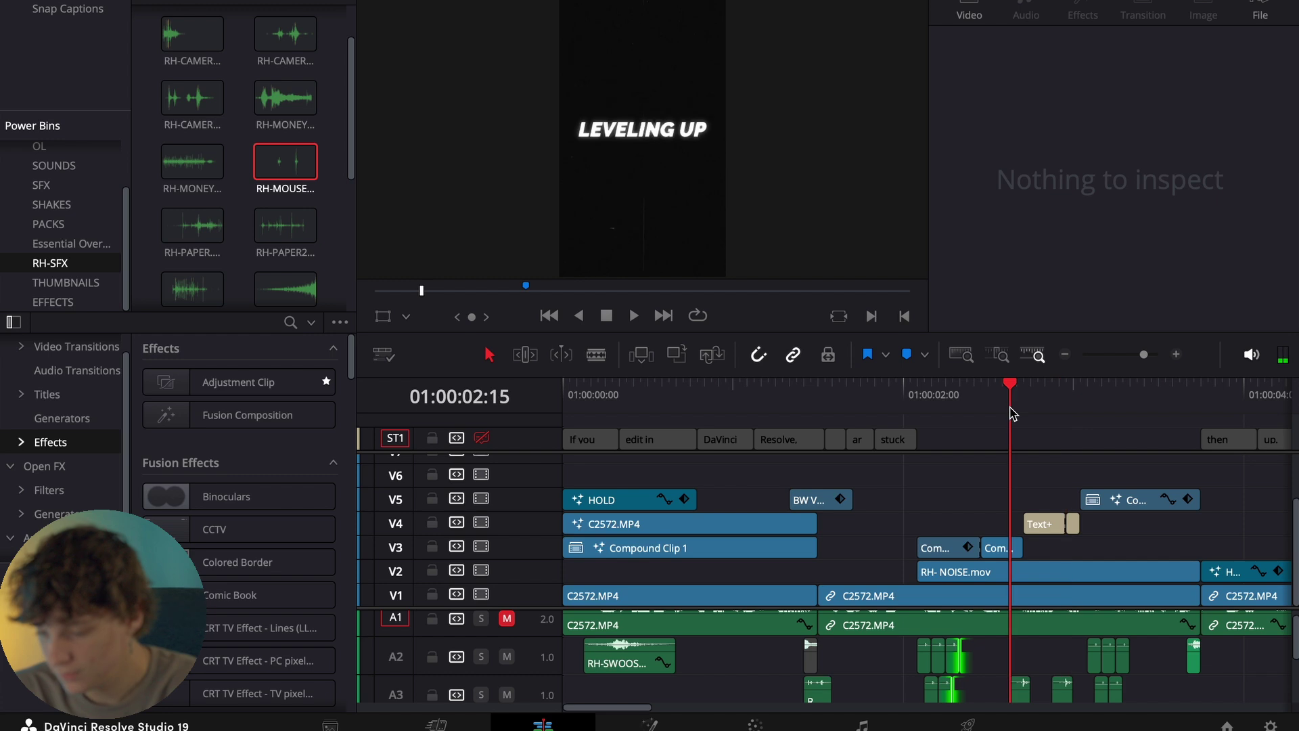
- Check the A3 clip under the AS text and place RH-PAPER2.wav from the bin beneath it on A4
click(1024, 692)
scroll(1027, 693, down, 2)
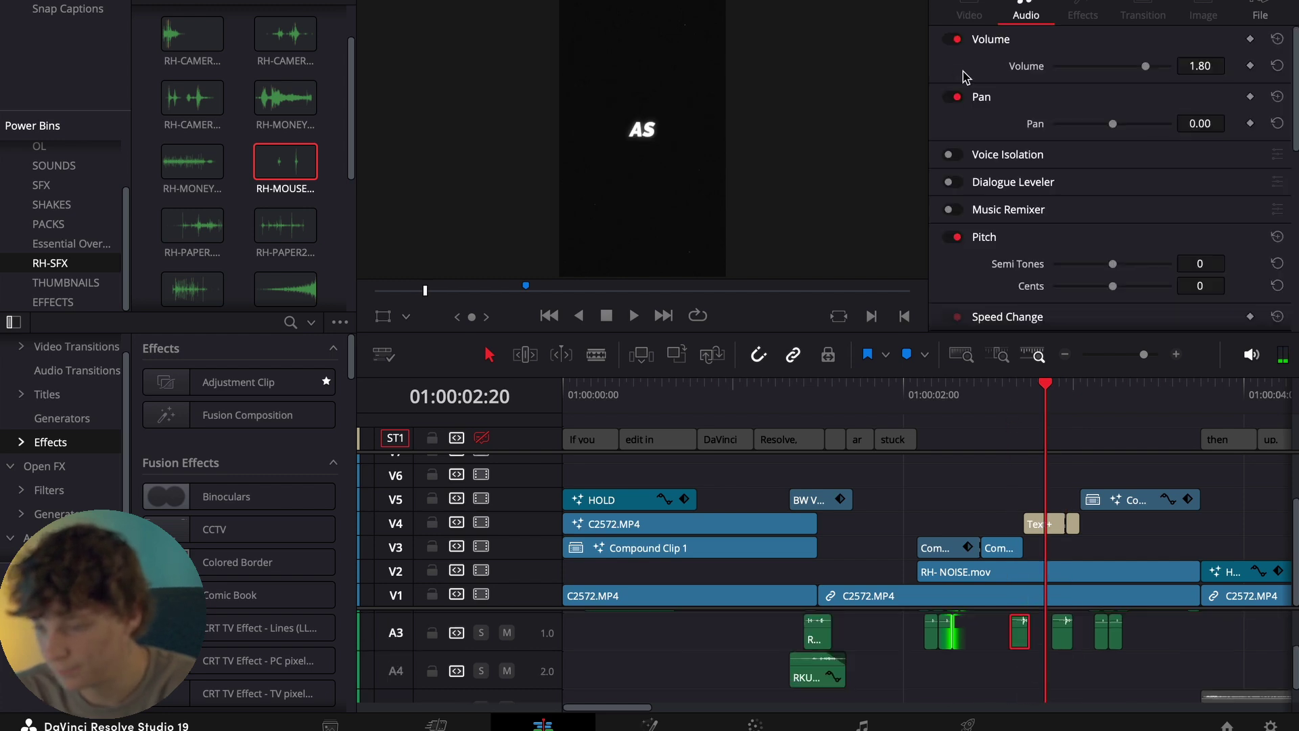
scroll(276, 169, down, 1)
click(276, 170)
drag(276, 170, 928, 668)
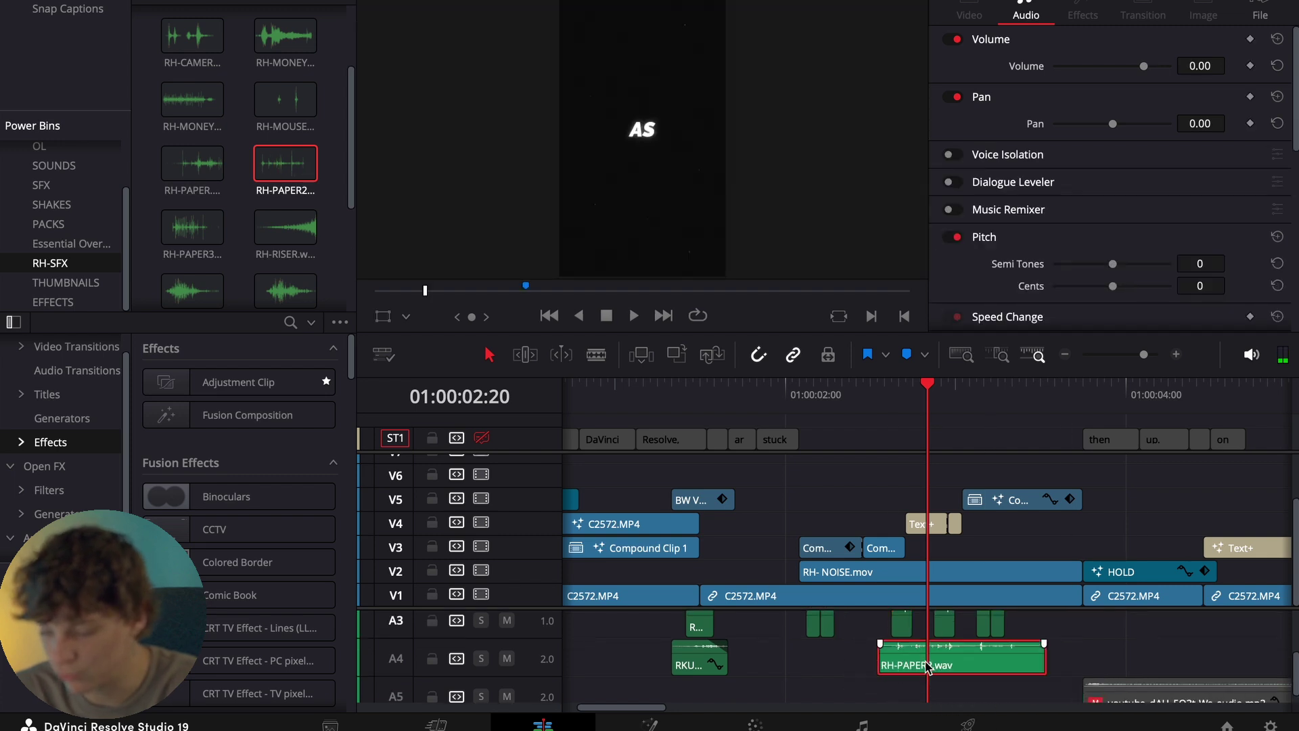
- Trim the RH-PAPER2 clip on A4 to a short piece ending at 01:00:02:17 and nudge it one frame forward
click(888, 403)
key(space)
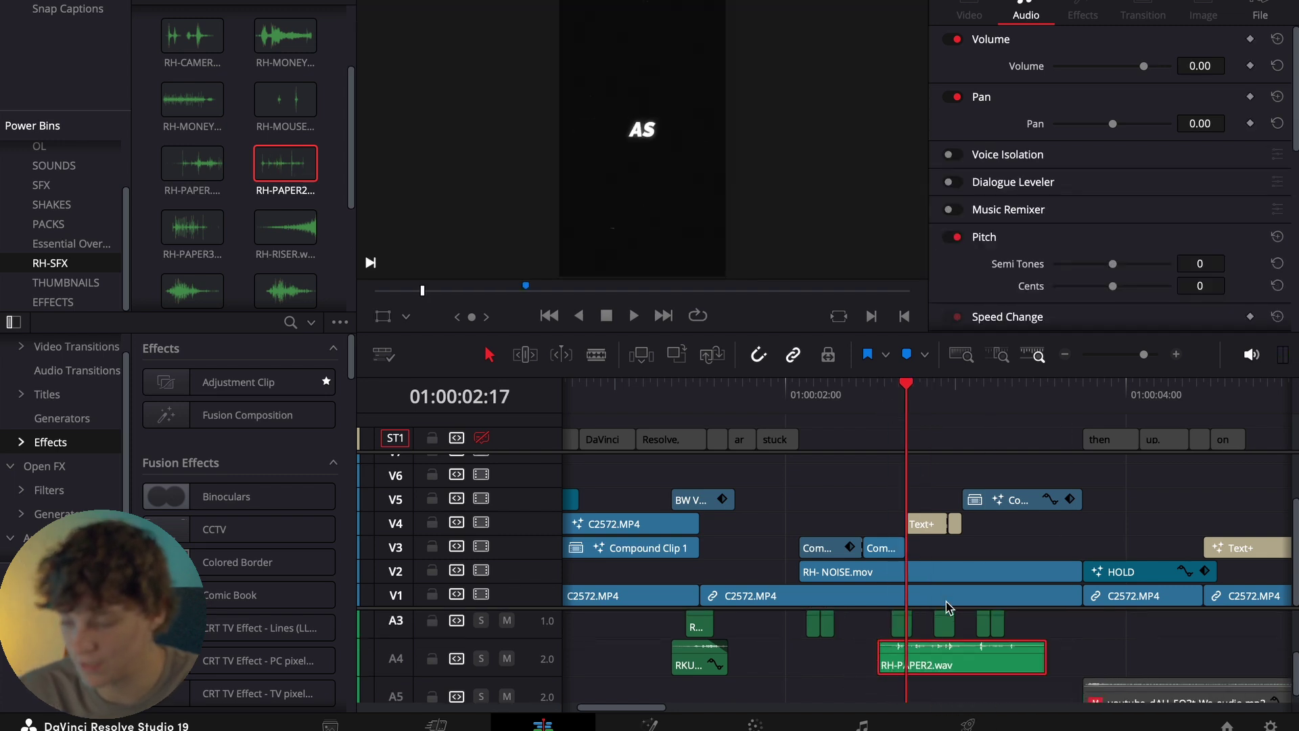
key(super+b)
click(953, 668)
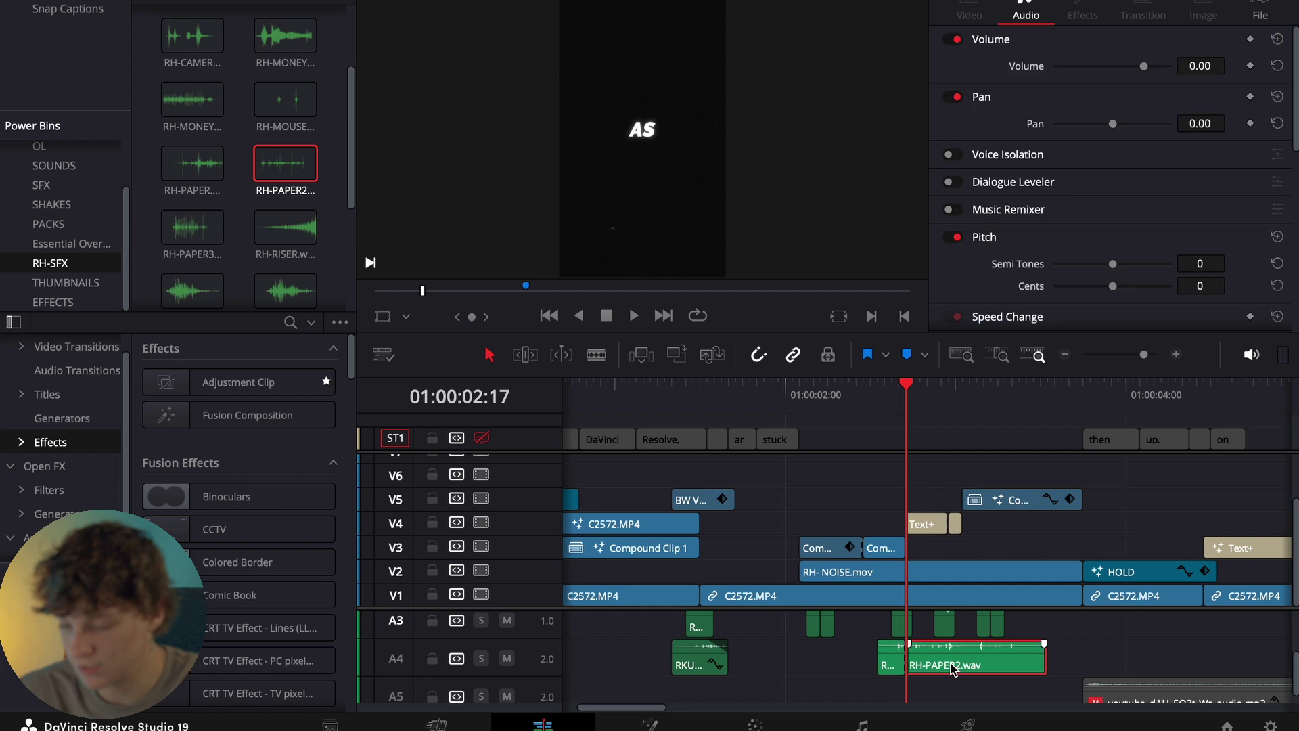
key(BackSpace)
click(896, 659)
key(period)
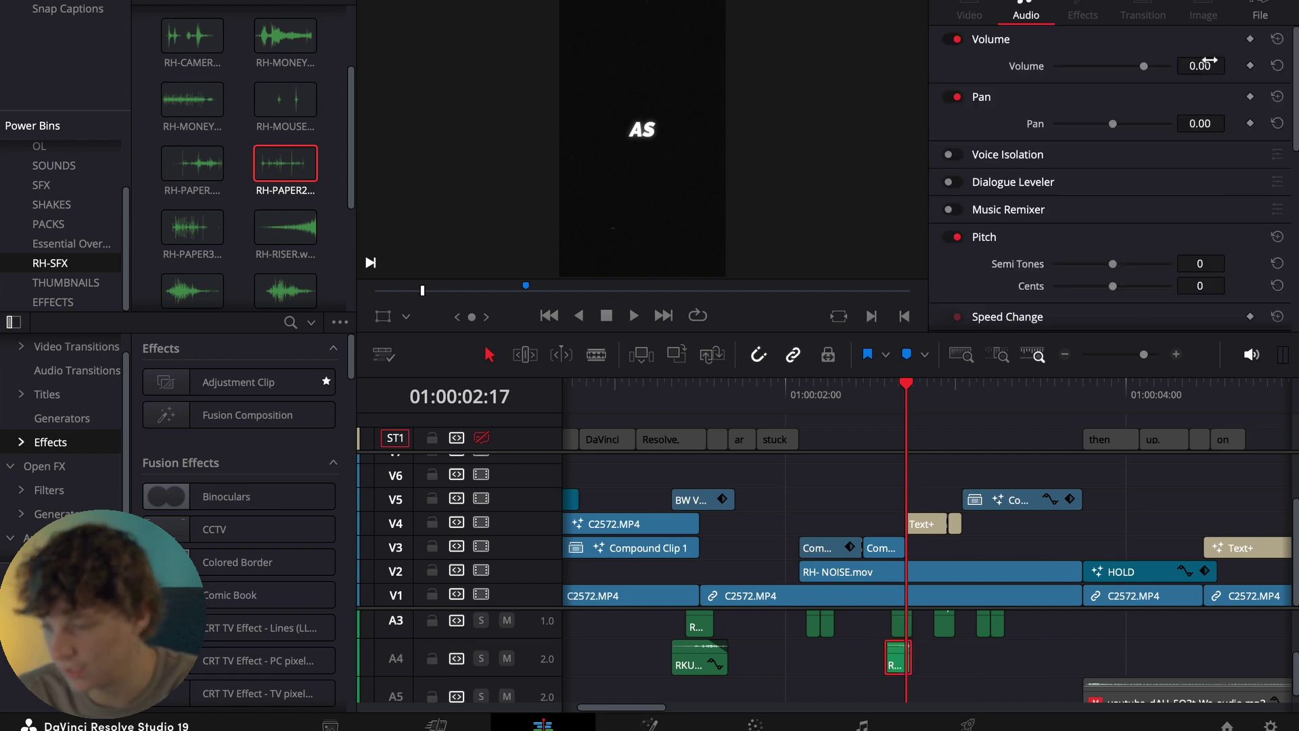
- Try the A4 paper clip at volume 1.00 and pitch -7 semitones in playback, and delete it
drag(1216, 268, 1230, 264)
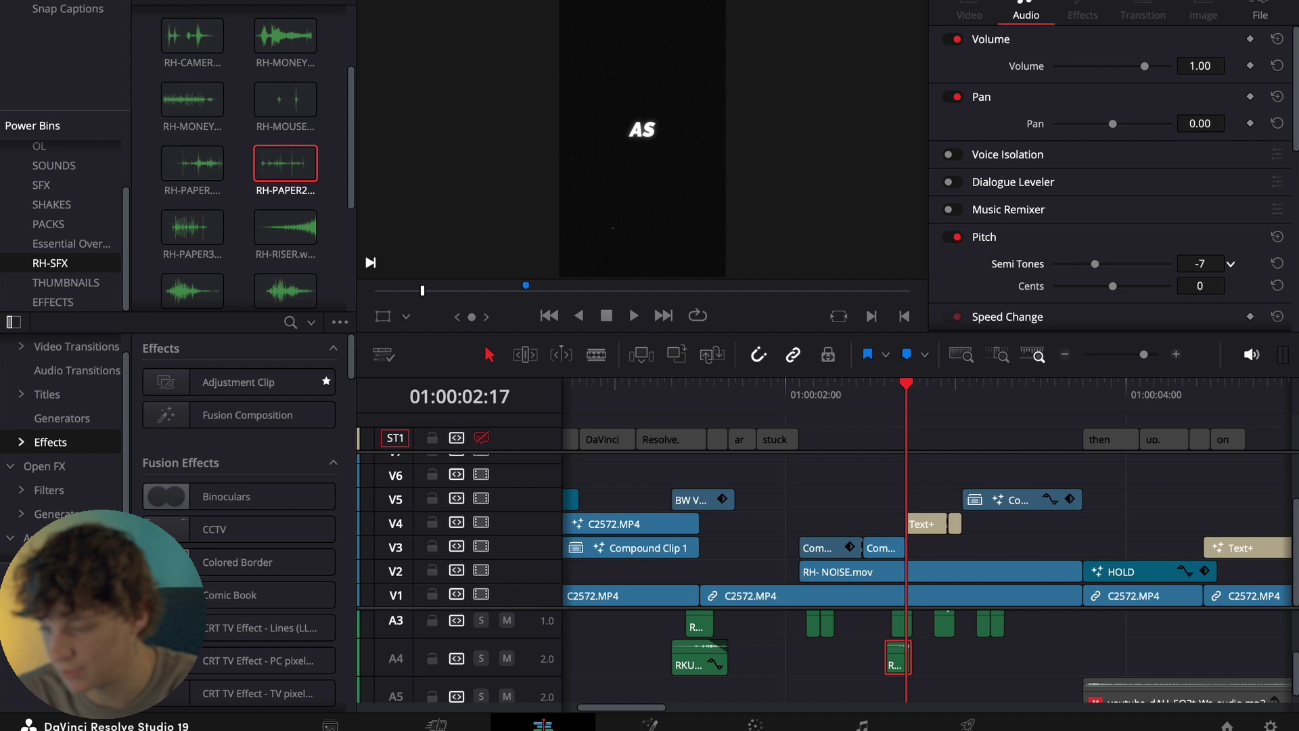
click(896, 397)
key(space)
key(space)
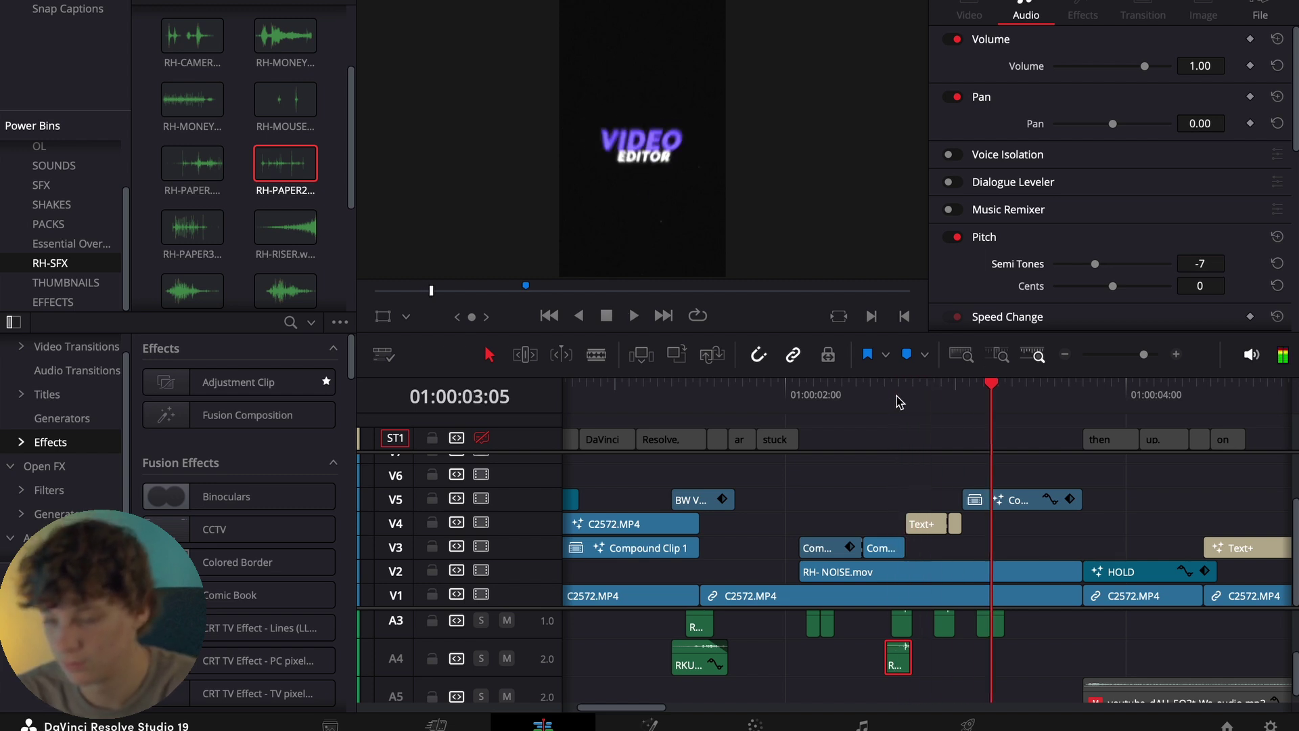
key(Delete)
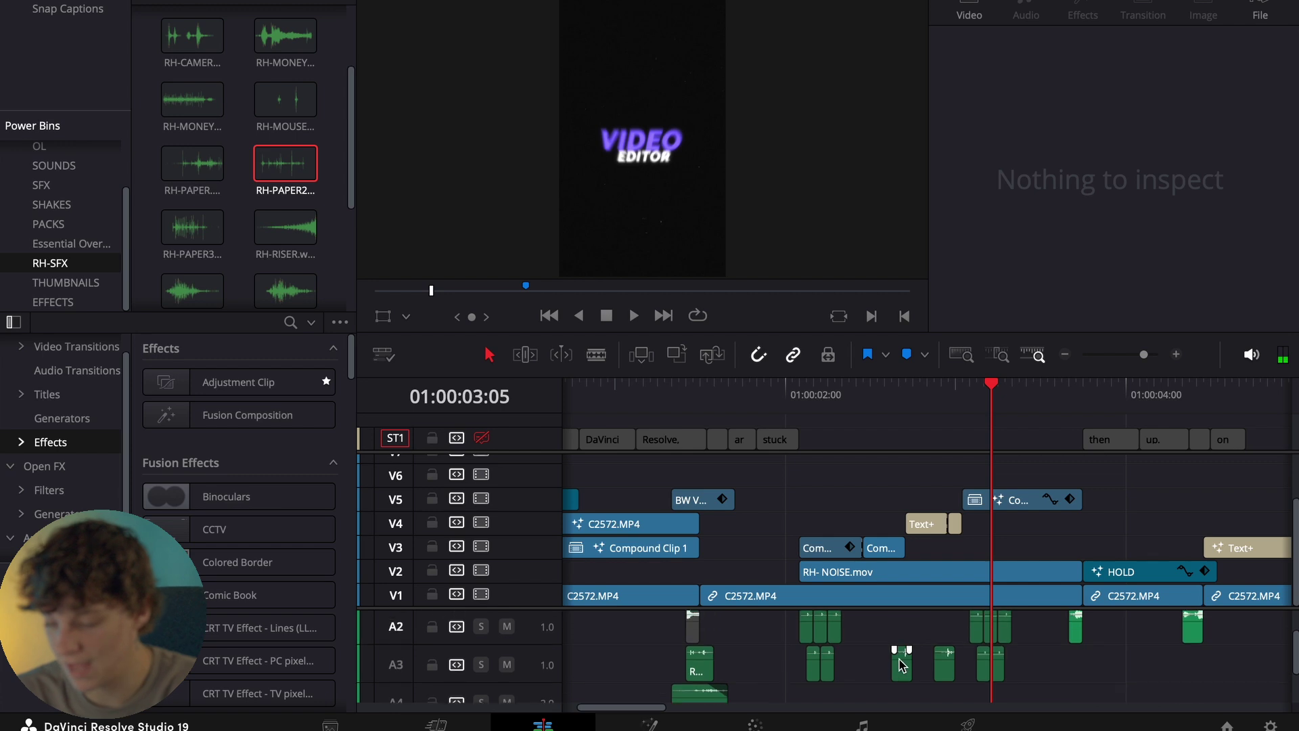
- Select the group of short A2 and A3 clips under the VIDEO EDITOR text and move the playhead to 01:00:03:01
scroll(900, 665, up, 2)
drag(775, 645, 846, 697)
scroll(789, 689, down, 1)
drag(1053, 633, 974, 697)
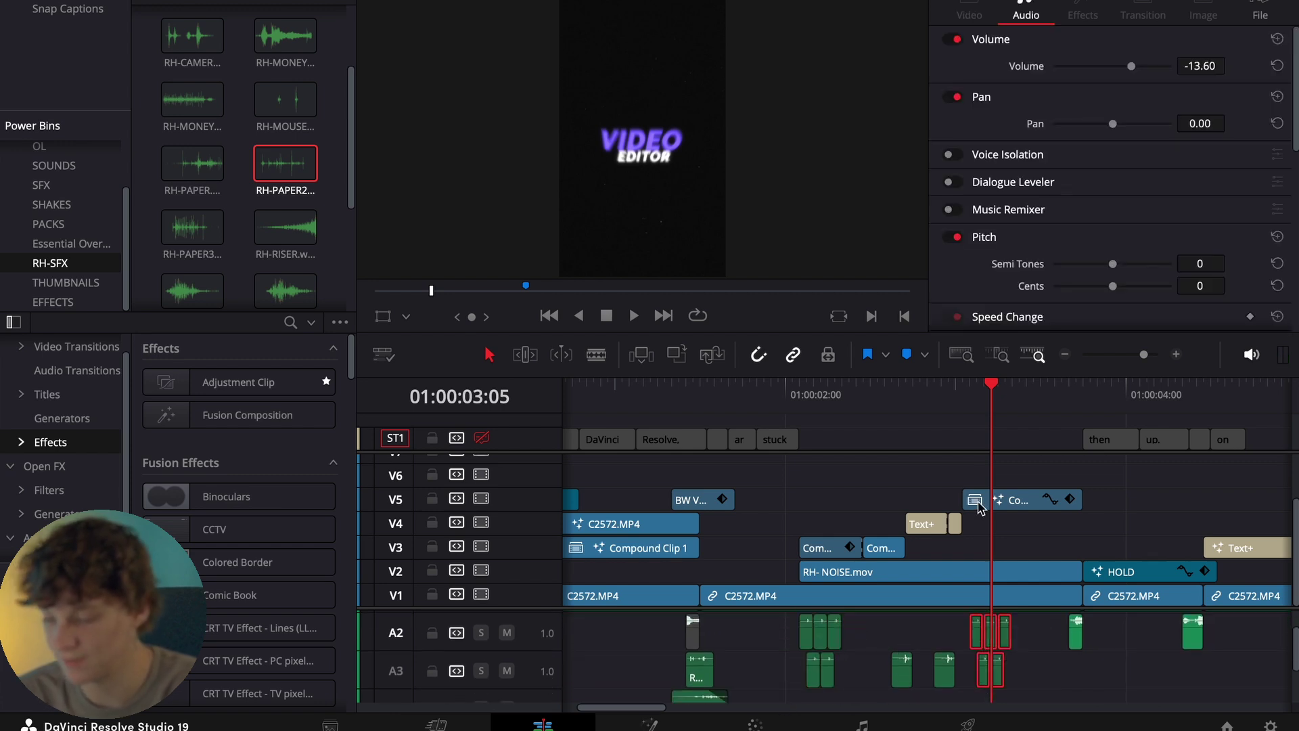
click(962, 401)
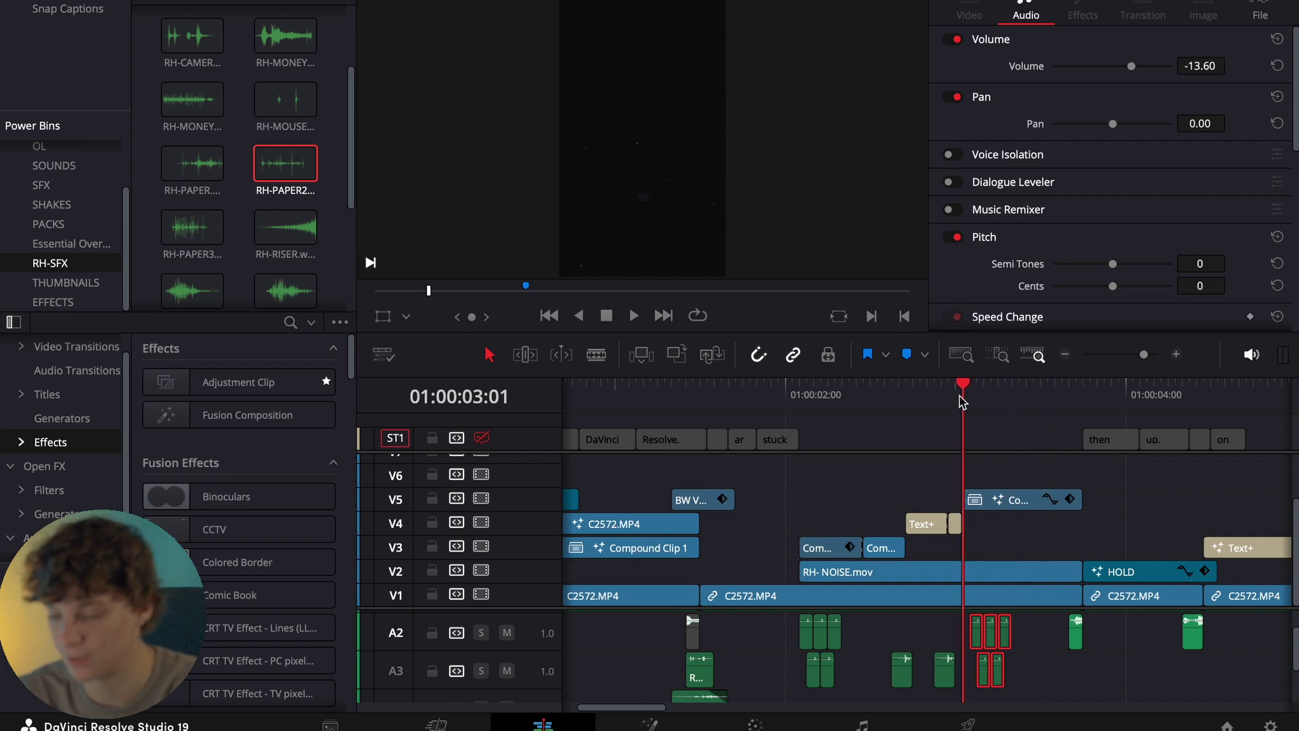
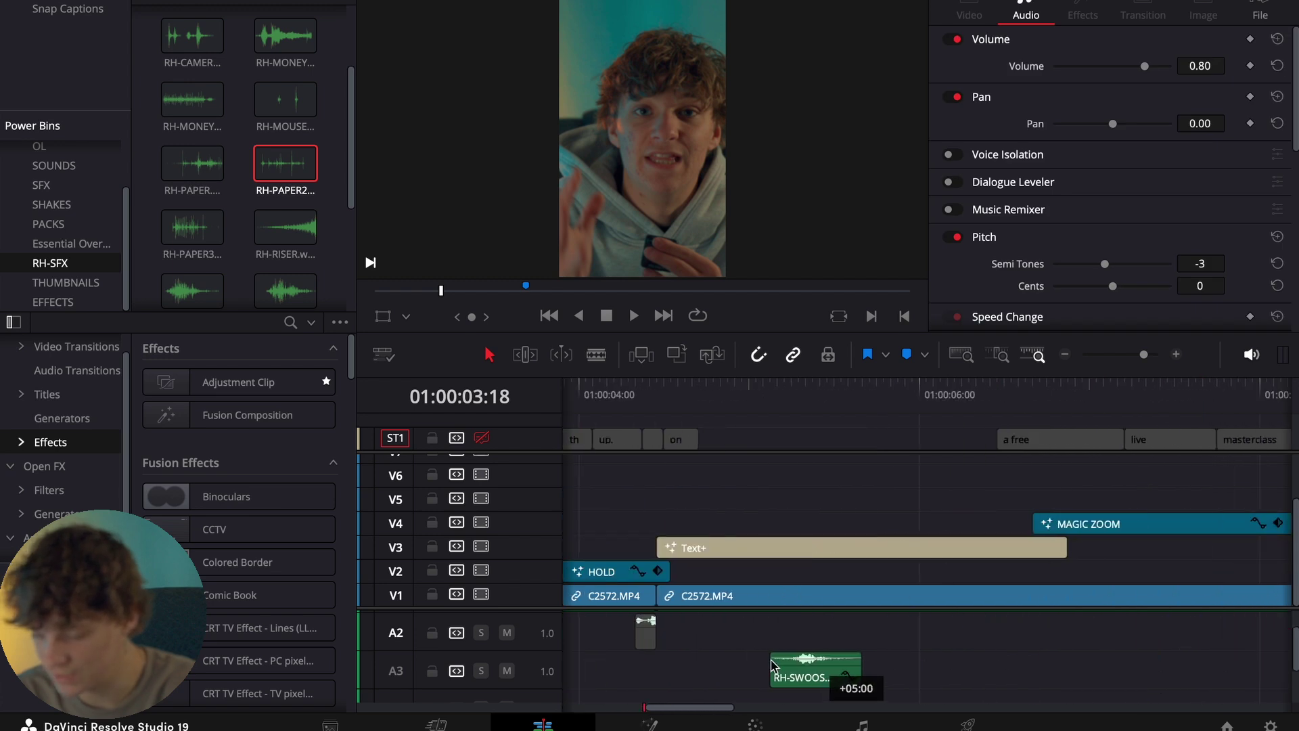
- Place the RH-SWOOSH clip on A3 at the start of the HOLD clip and play it back
scroll(664, 672, left, 3)
drag(855, 679, 763, 679)
key(space)
key(space)
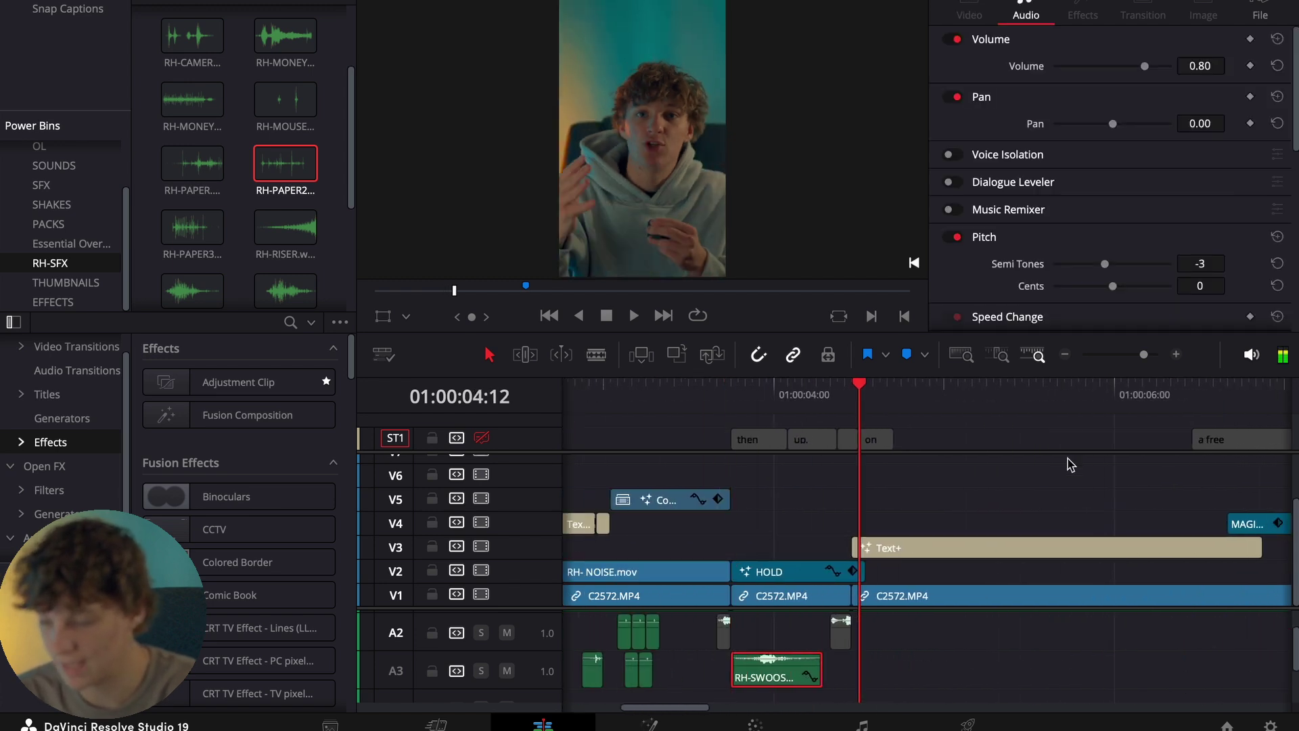
- Preview the second RH-SWOOSH sound in the RH-SFX bin with the playhead at 01:00:04:14
click(1065, 354)
mouse_move(759, 394)
mouse_down()
mouse_move(784, 394)
mouse_move(758, 396)
mouse_up()
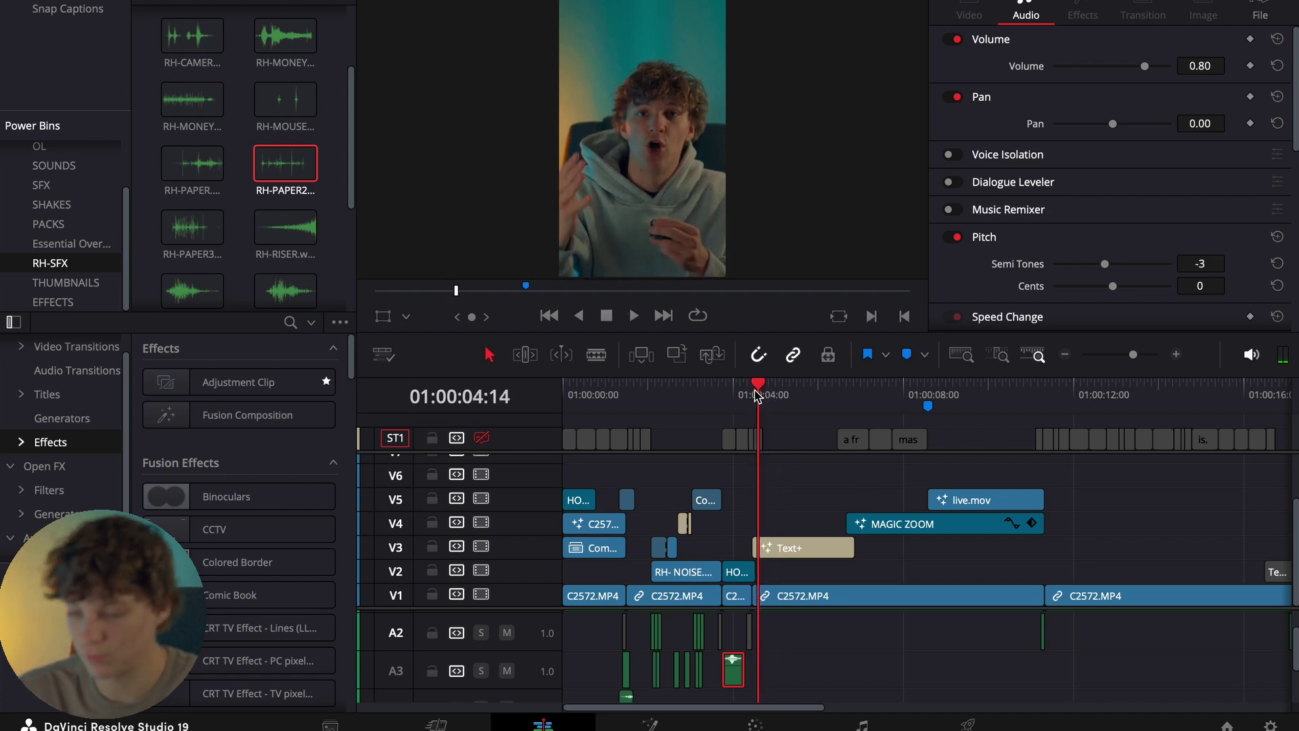
scroll(224, 128, down, 3)
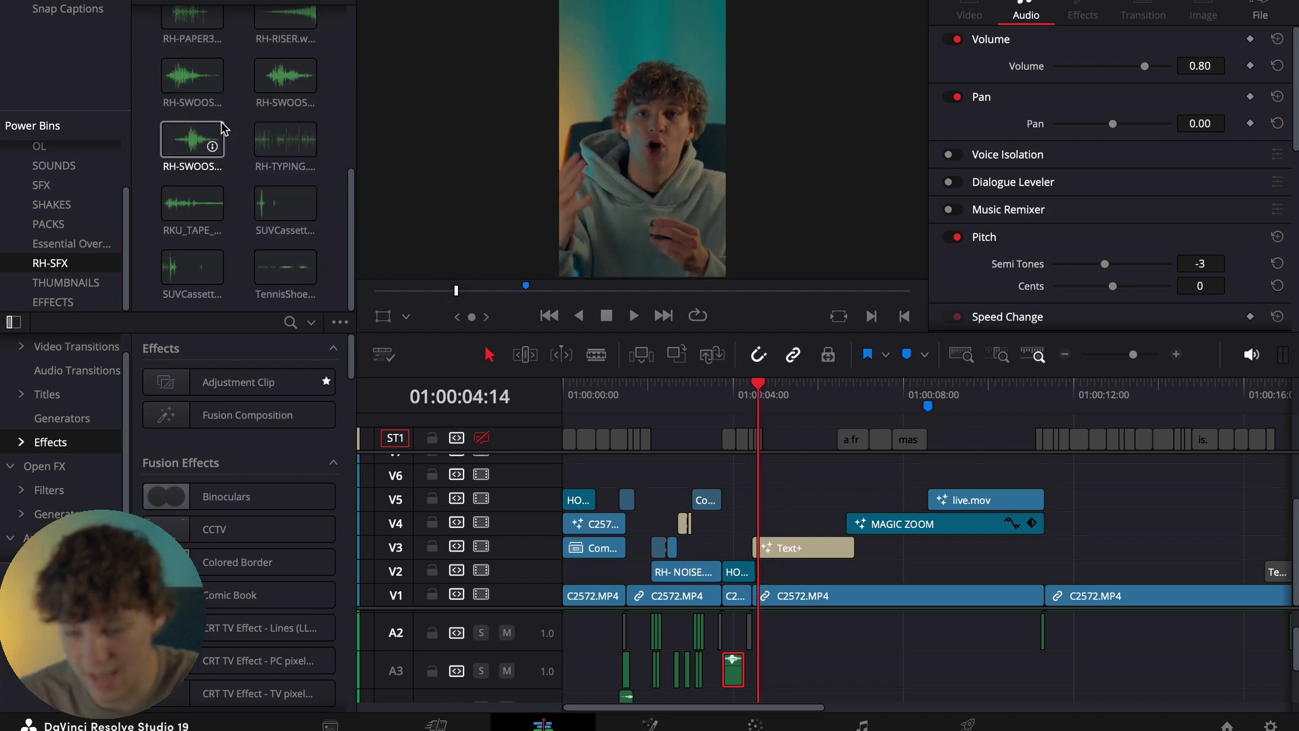
scroll(224, 128, up, 1)
click(274, 105)
key(space)
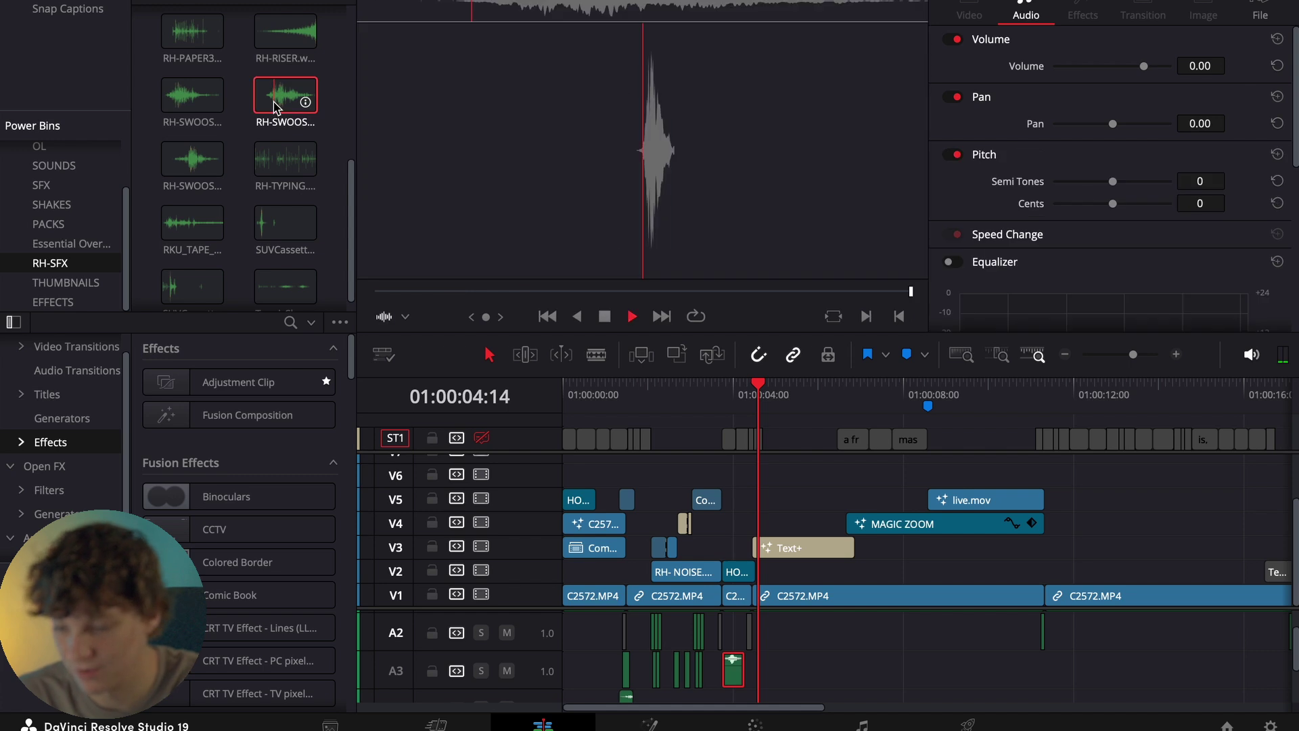
- Try the second RH-SWOOSH sound on A3 under the NOV. 24th text at volume -5.00, and delete it
drag(274, 105, 775, 667)
click(1176, 354)
click(1176, 354)
drag(1037, 658, 950, 679)
key(space)
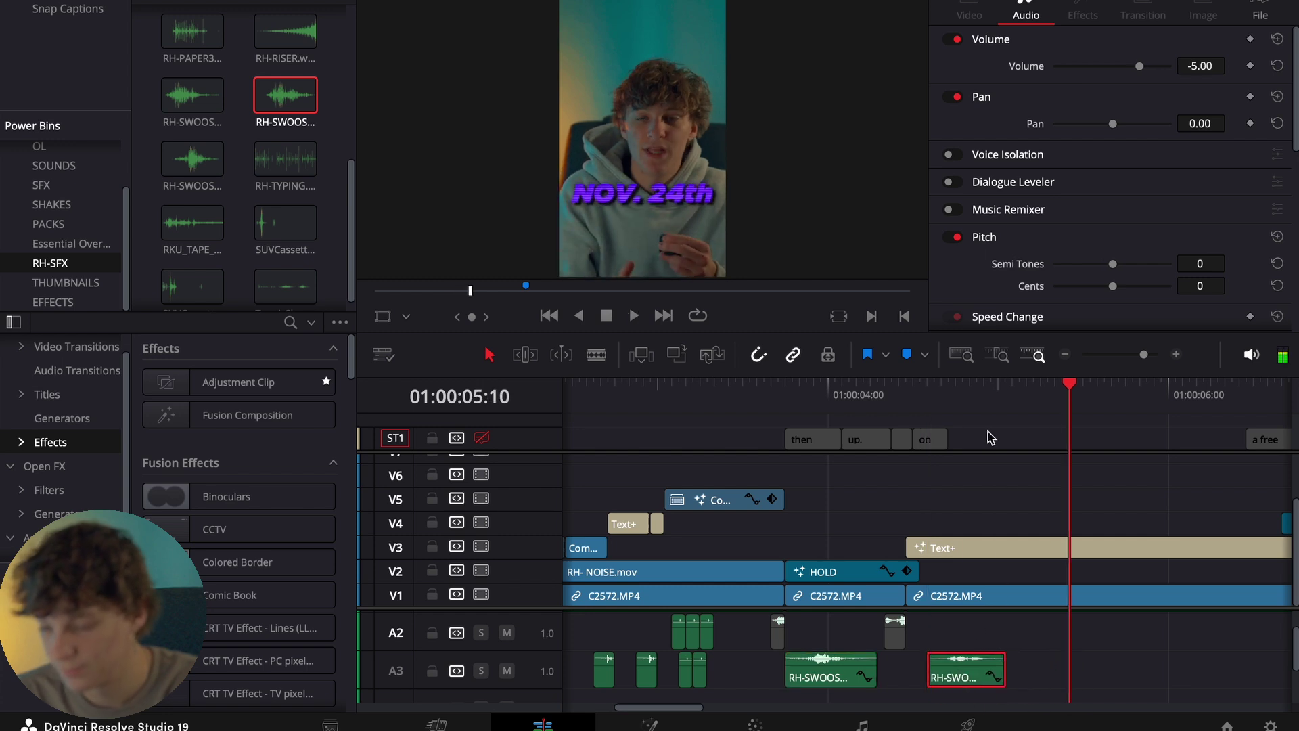
click(954, 398)
key(Delete)
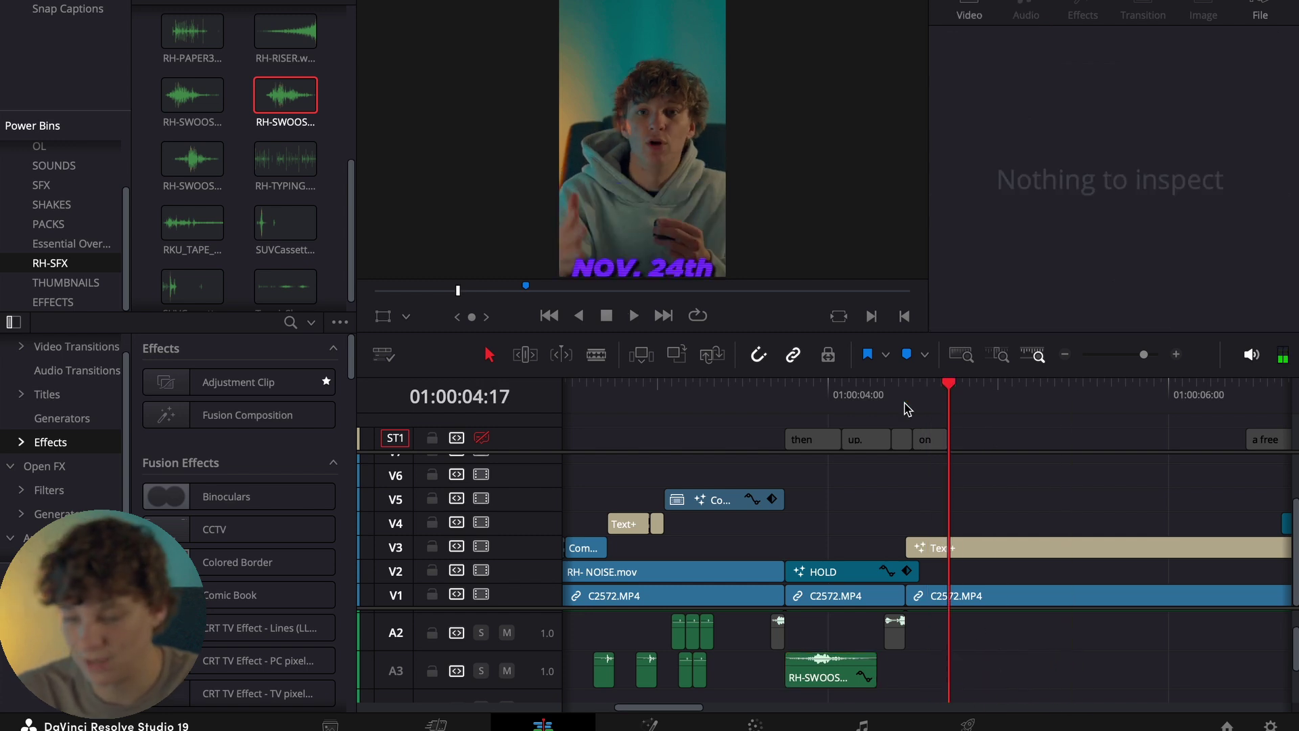
- Preview RH-SWOOSH1.wav, place it on A3 under the start of the NOV. 24th text and play it
double_click(188, 96)
key(space)
key(space)
drag(192, 97, 978, 689)
key(space)
key(space)
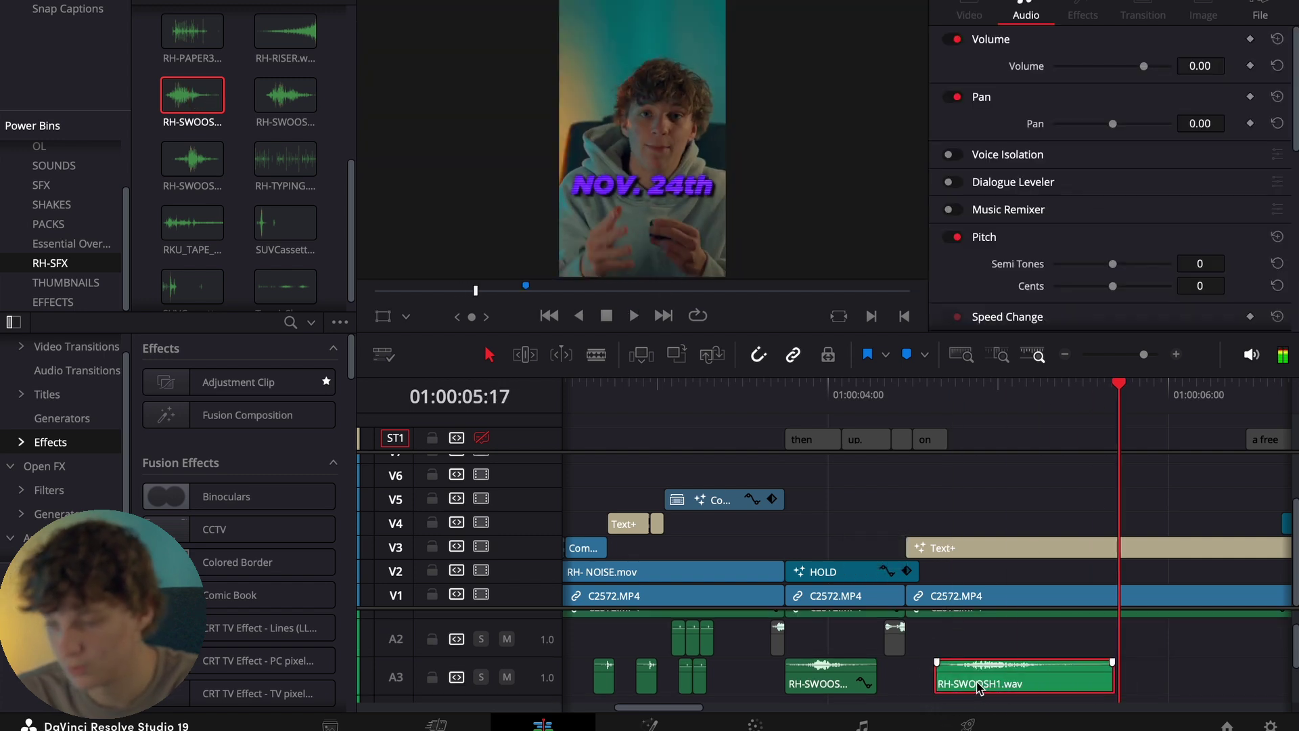
- Set the RH-SWOOSH1 clip's volume to -5.60 and its pitch to -3 semitones, and play it back
drag(1204, 68, 1180, 68)
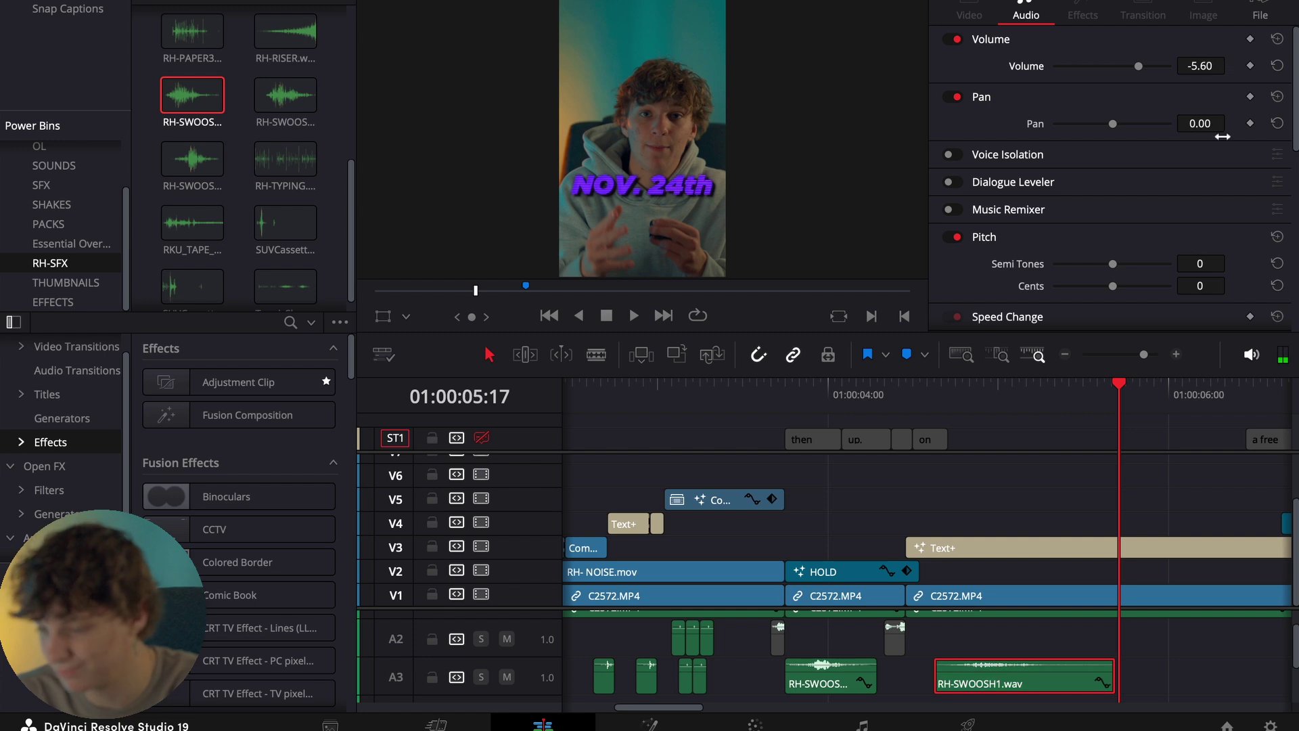
drag(1204, 262, 1181, 262)
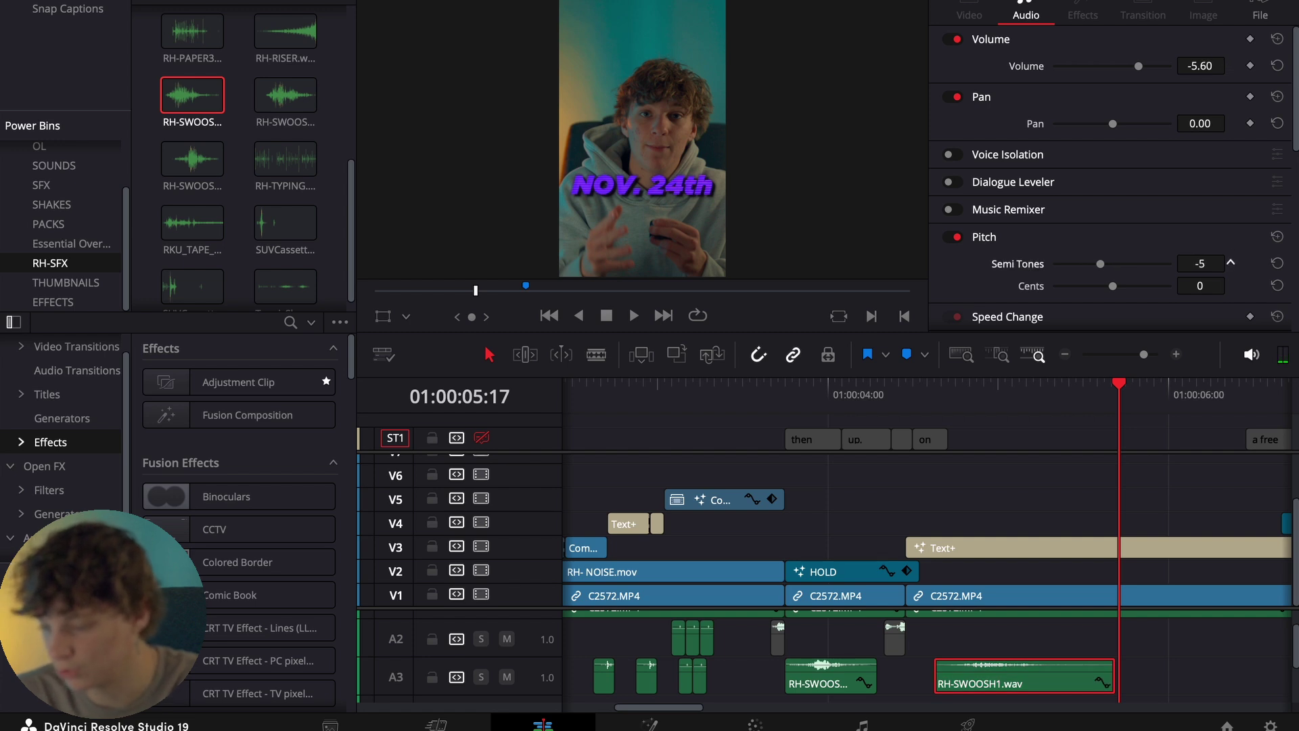
click(927, 407)
key(space)
click(932, 408)
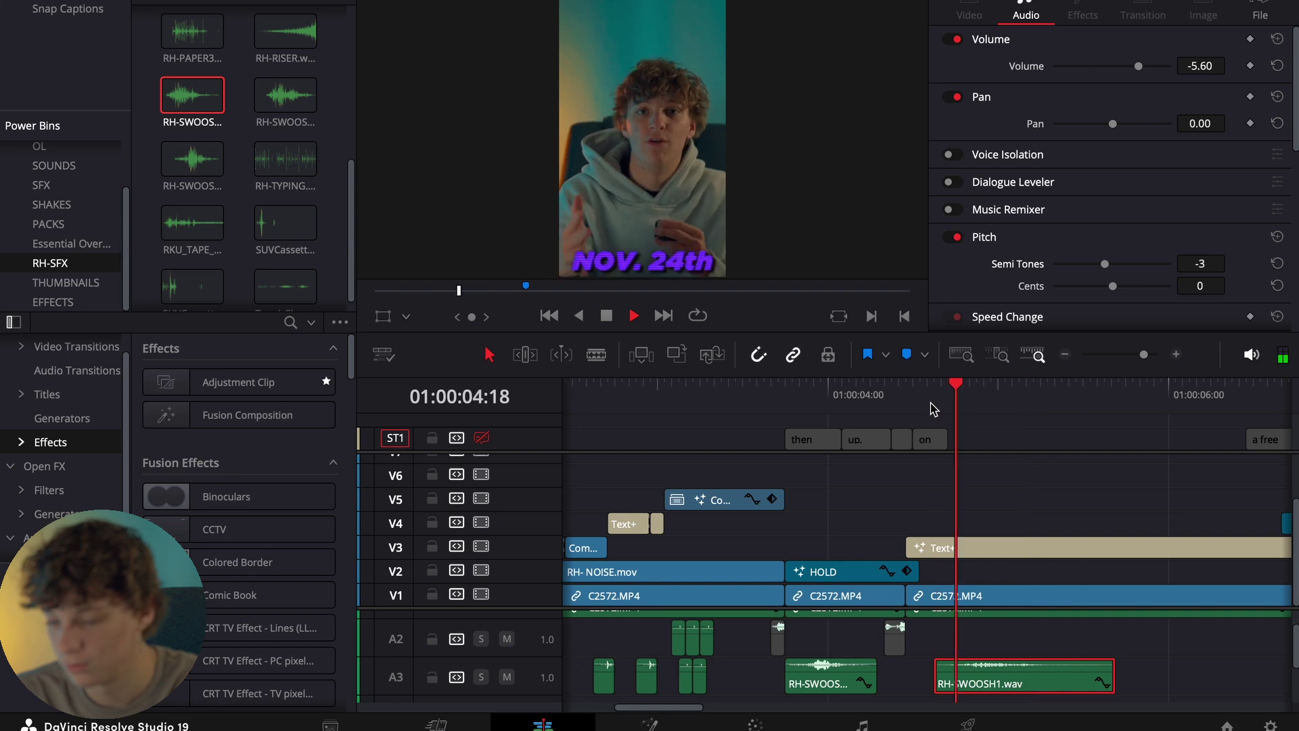
key(space)
- Move the playhead to 01:00:06:22 and place the RH-SWOOSH3 sound on A2 beneath the start of MAGIC ZOOM
click(1065, 354)
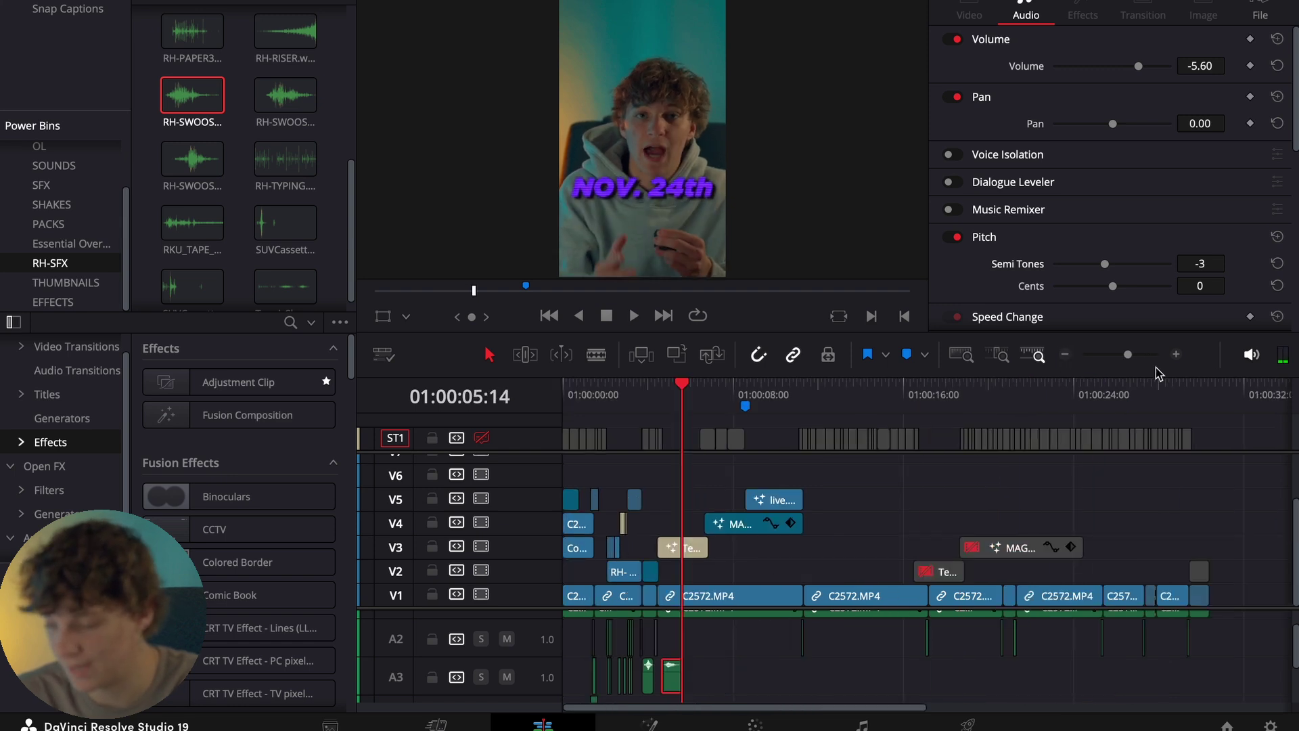
key(space)
click(1176, 355)
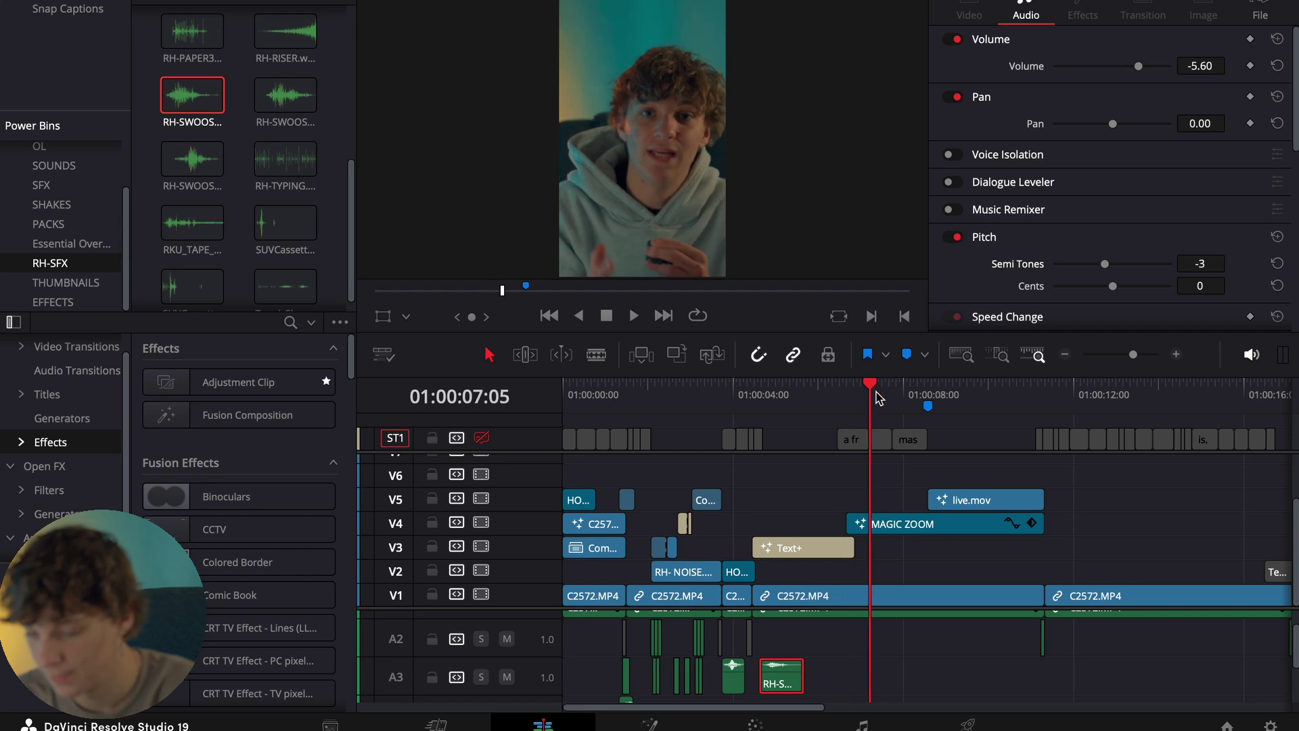
click(849, 389)
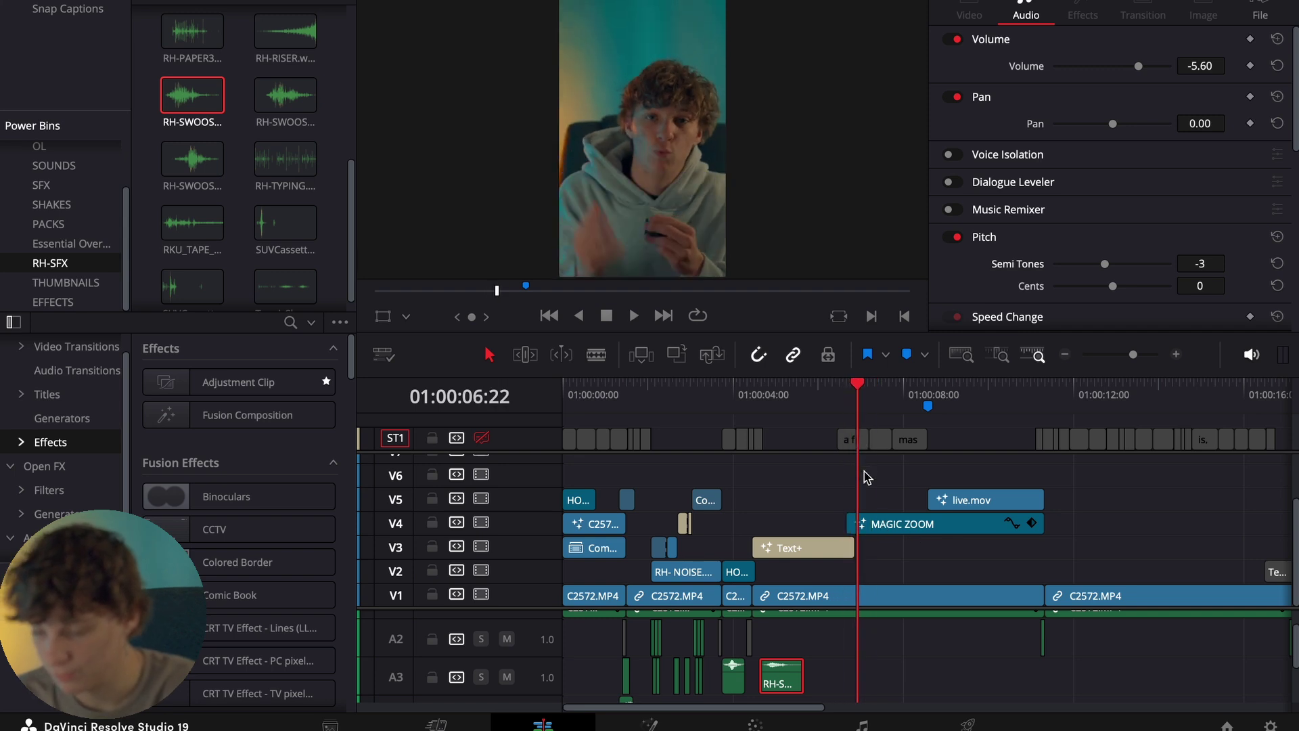
scroll(784, 674, up, 1)
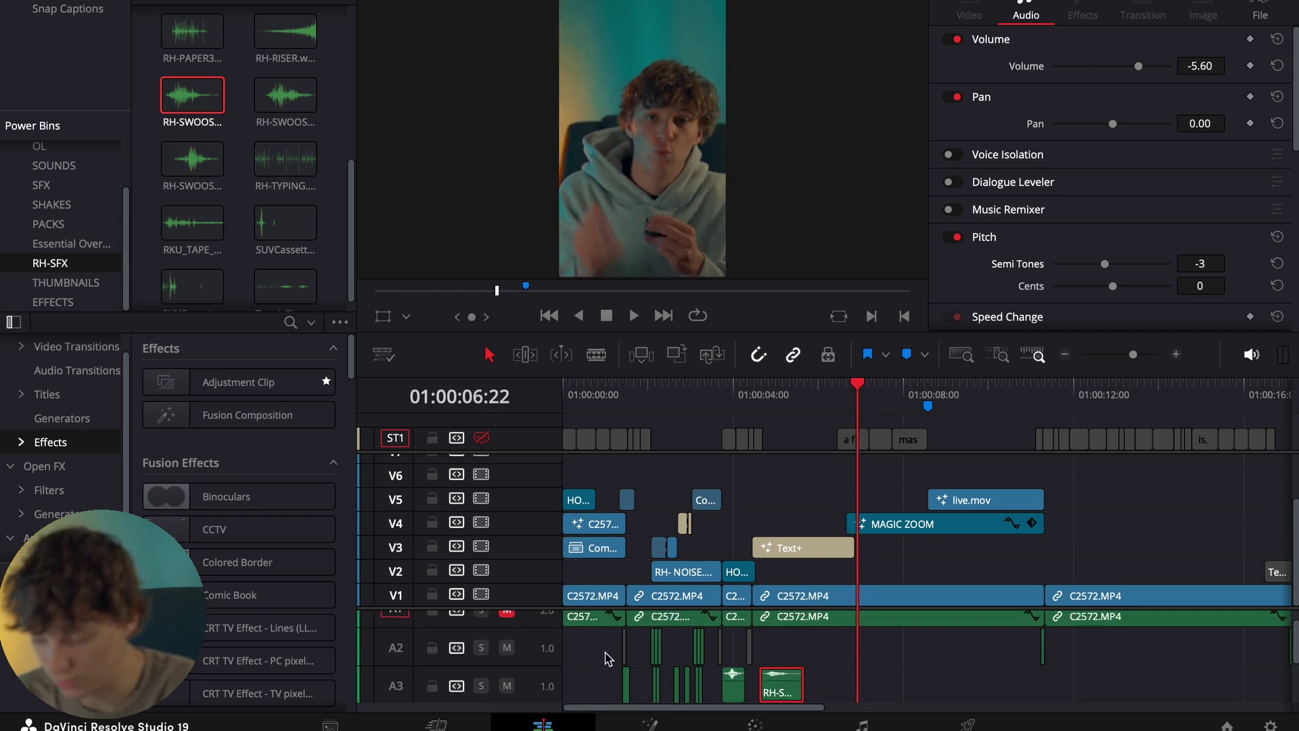
scroll(611, 658, up, 2)
scroll(609, 659, down, 5)
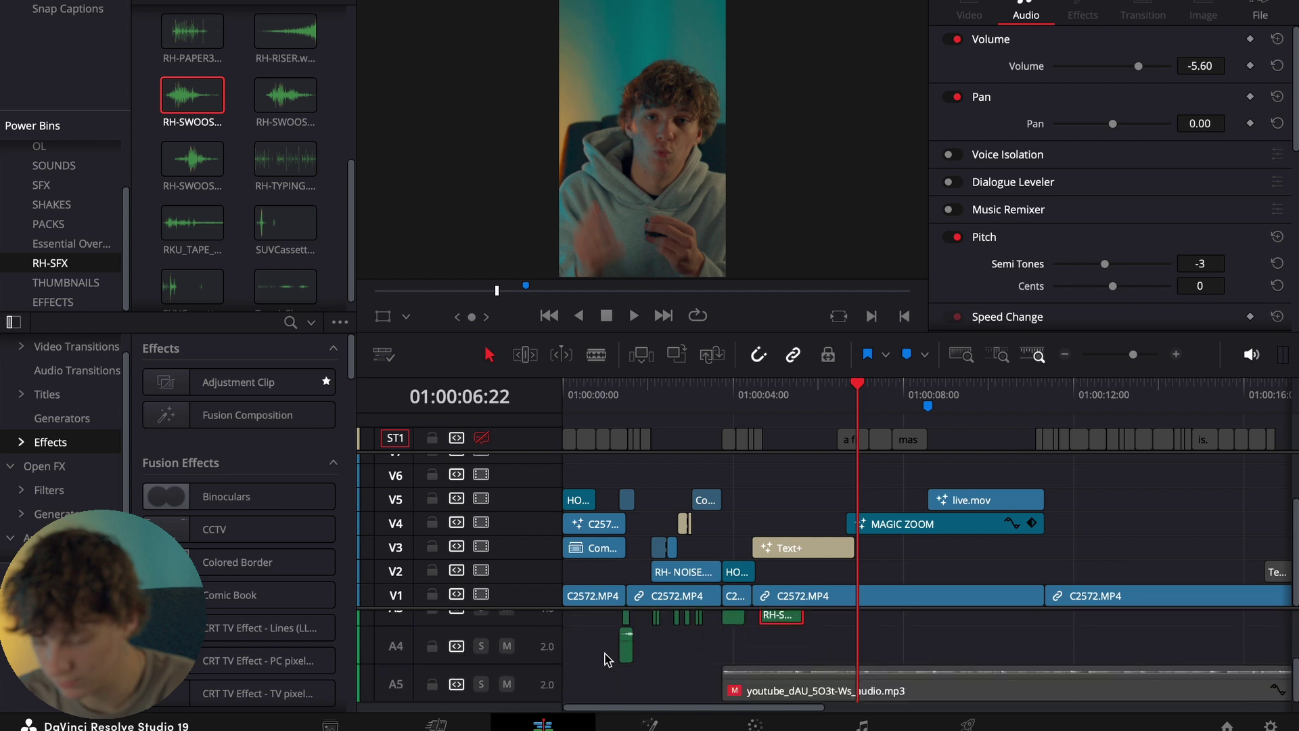
scroll(609, 659, up, 3)
drag(203, 161, 941, 649)
click(1177, 354)
- Set the RH-SWOOSH3 clip on A2 to volume -6.20 and pitch -3 semitones, and play the transition
drag(1206, 63, 1191, 64)
drag(1199, 264, 1079, 334)
click(865, 398)
key(space)
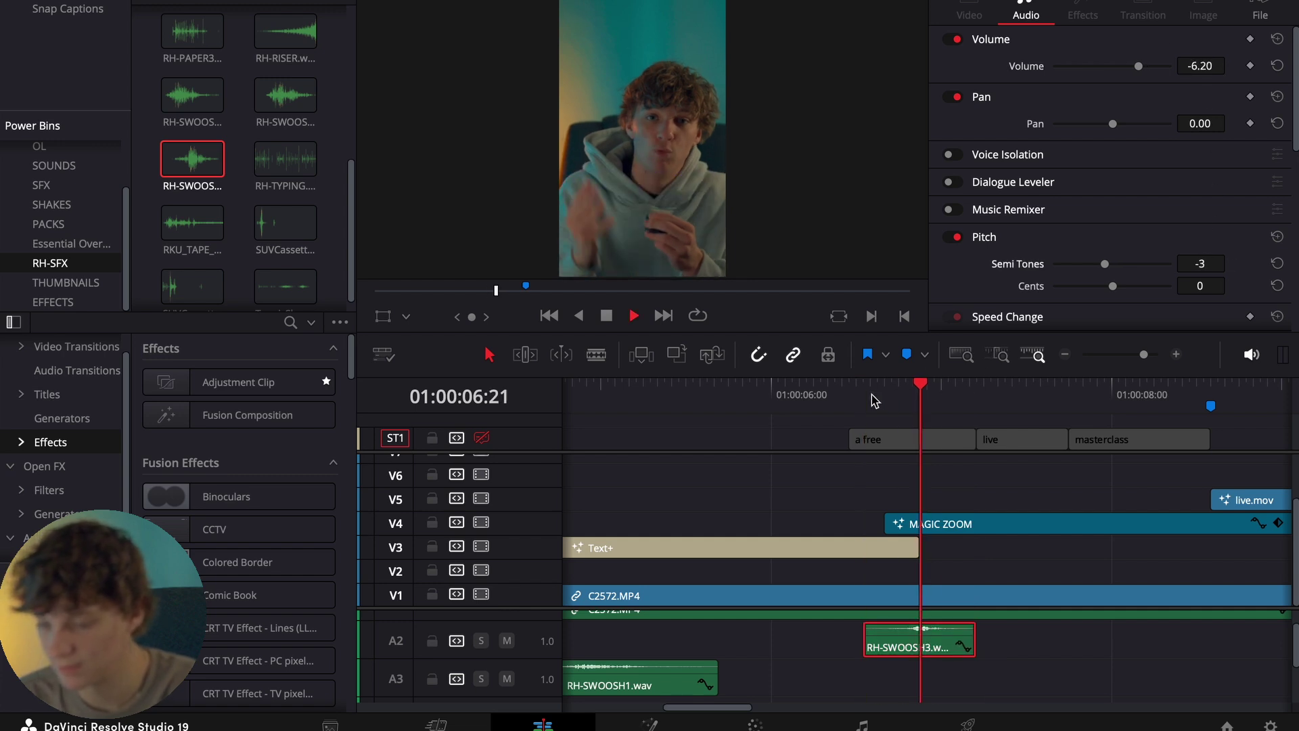
click(873, 401)
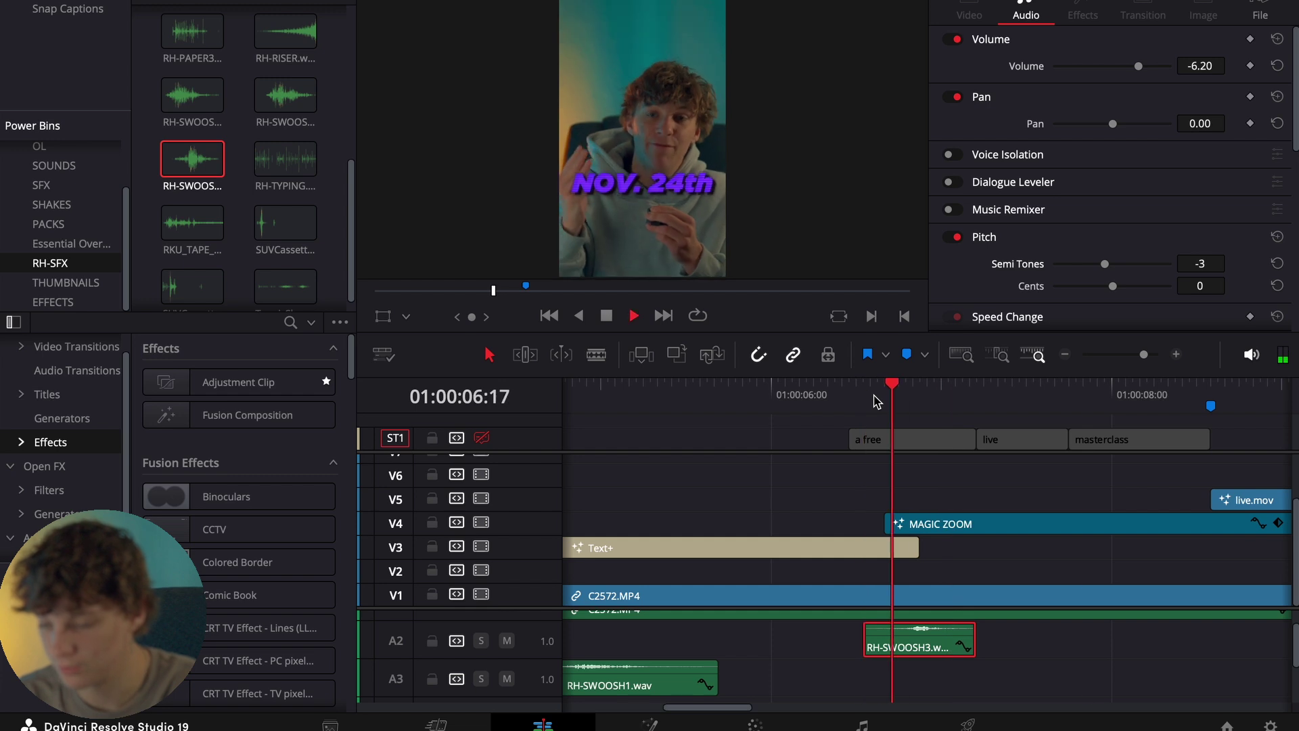
- Review the timeline from MAGIC ZOOM through live.mov and the following section, and return the playhead to the start
click(1065, 355)
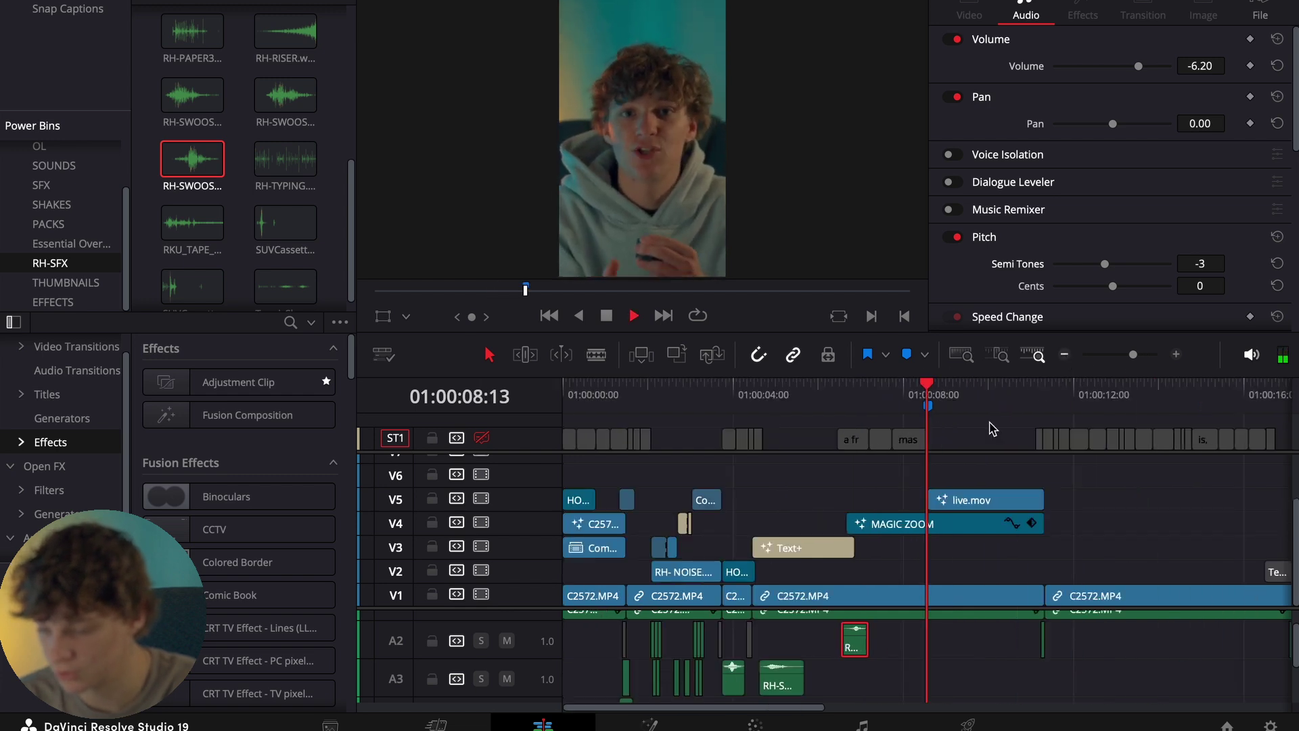
click(930, 395)
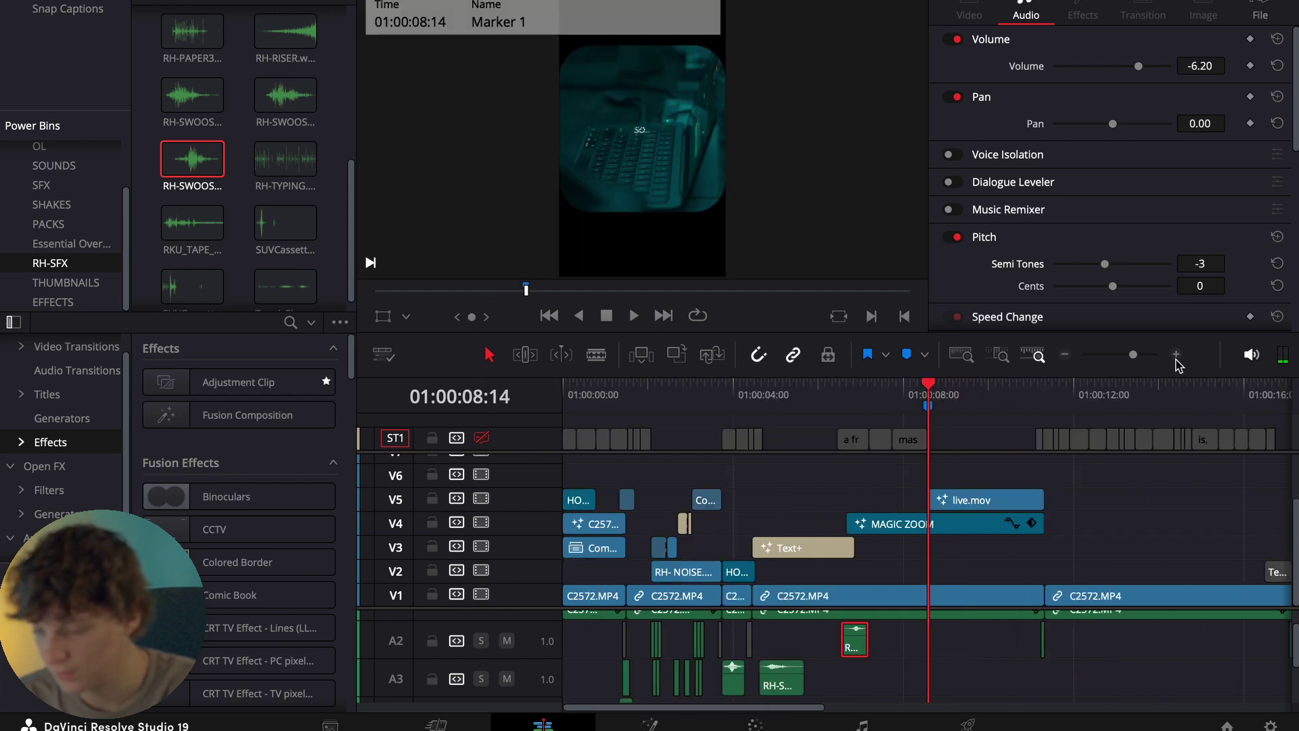
drag(969, 399, 1000, 407)
key(space)
click(1065, 355)
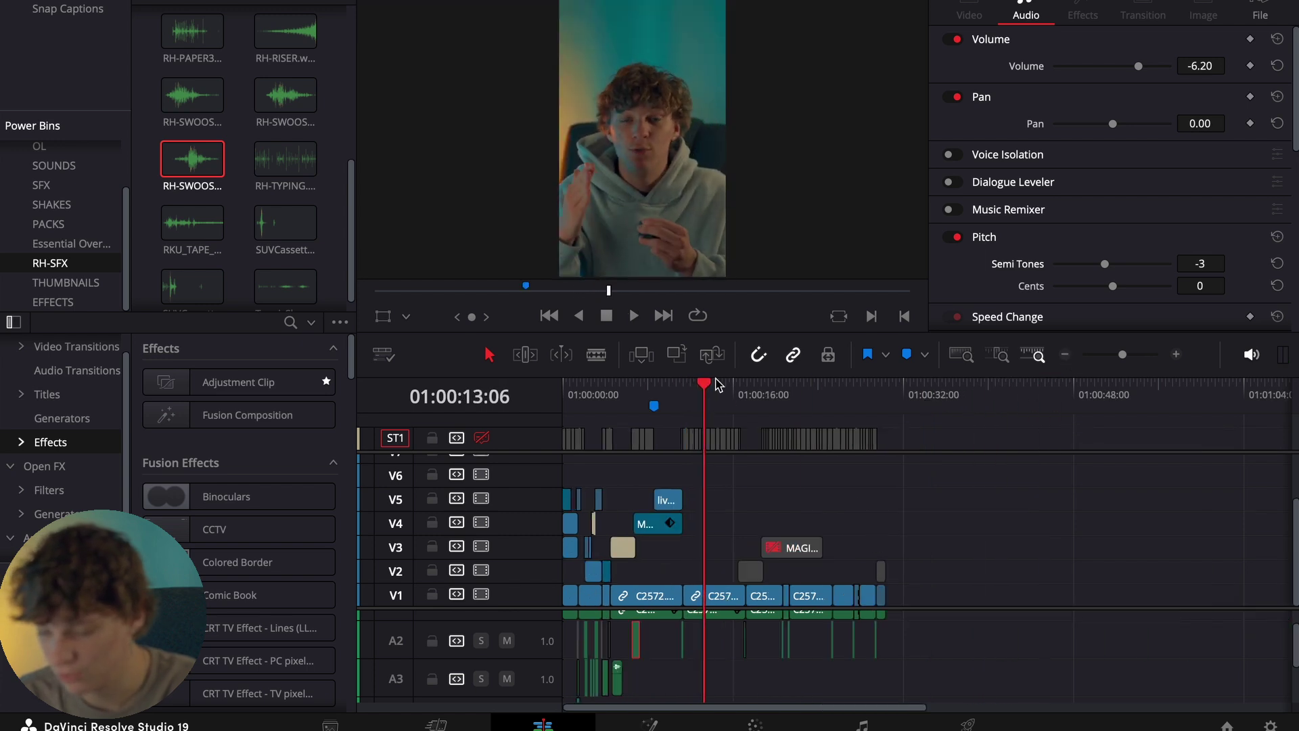
key(space)
key(Home)
- Place the RH-RISER sound from the bin on A4 so that it ends where the A5 music clip begins
click(699, 688)
scroll(699, 686, down, 3)
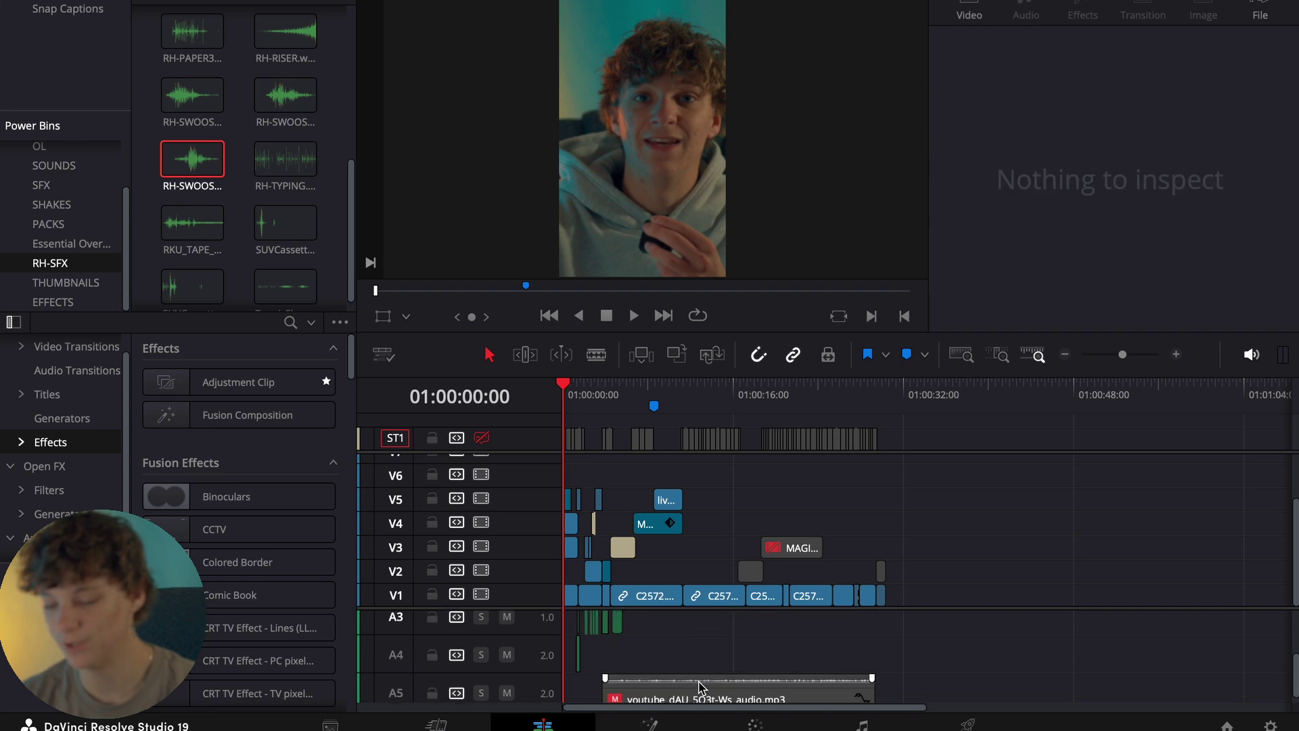
click(699, 685)
key(super+equal)
key(super+equal)
drag(253, 60, 689, 663)
- Solo track A4 and play the riser up to 01:00:03:17
click(687, 399)
click(481, 646)
key(space)
key(space)
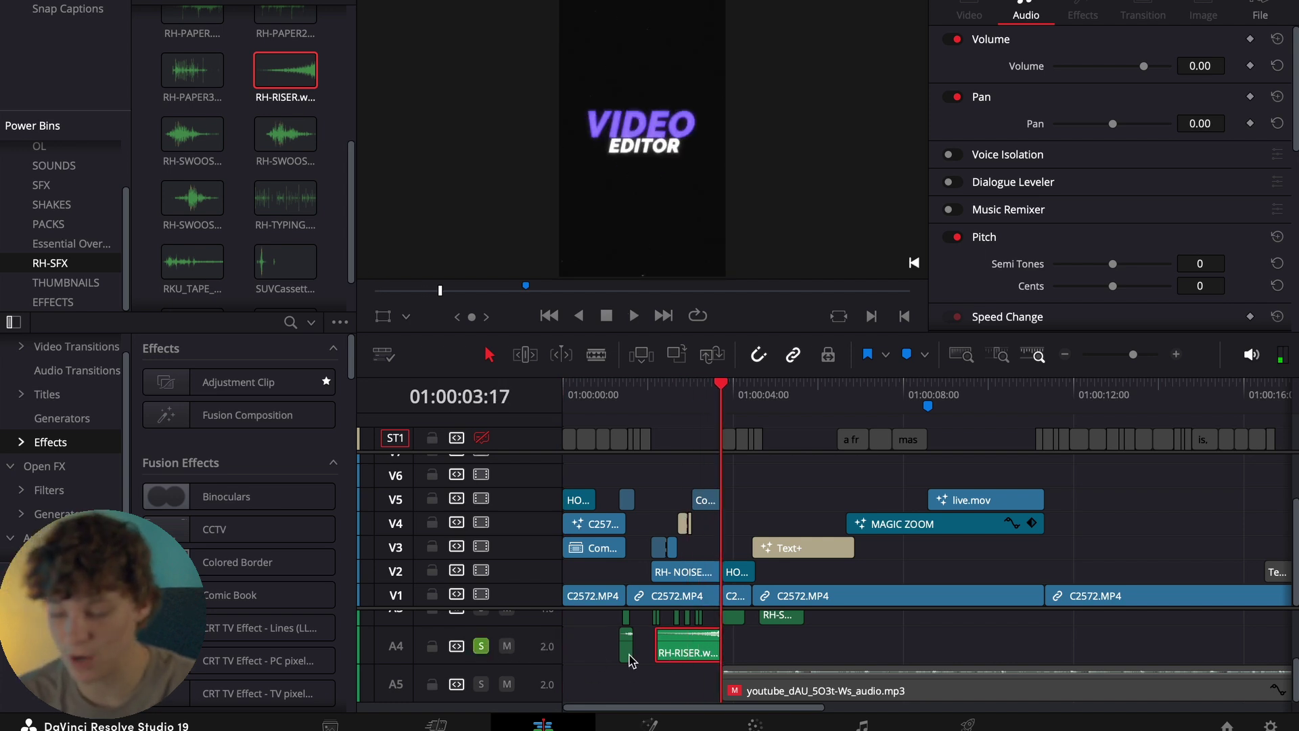
- Change track A4 from stereo to mono and play the riser again
right_click(552, 652)
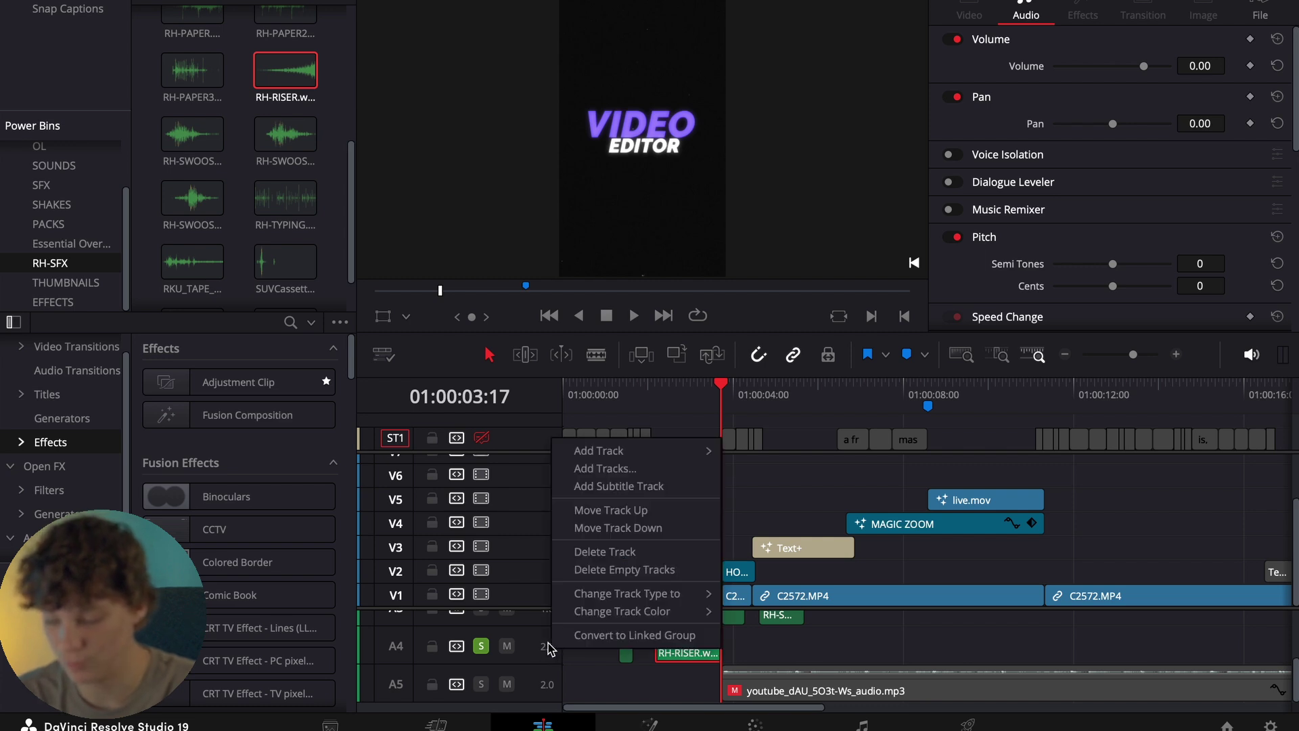
mouse_move(634, 601)
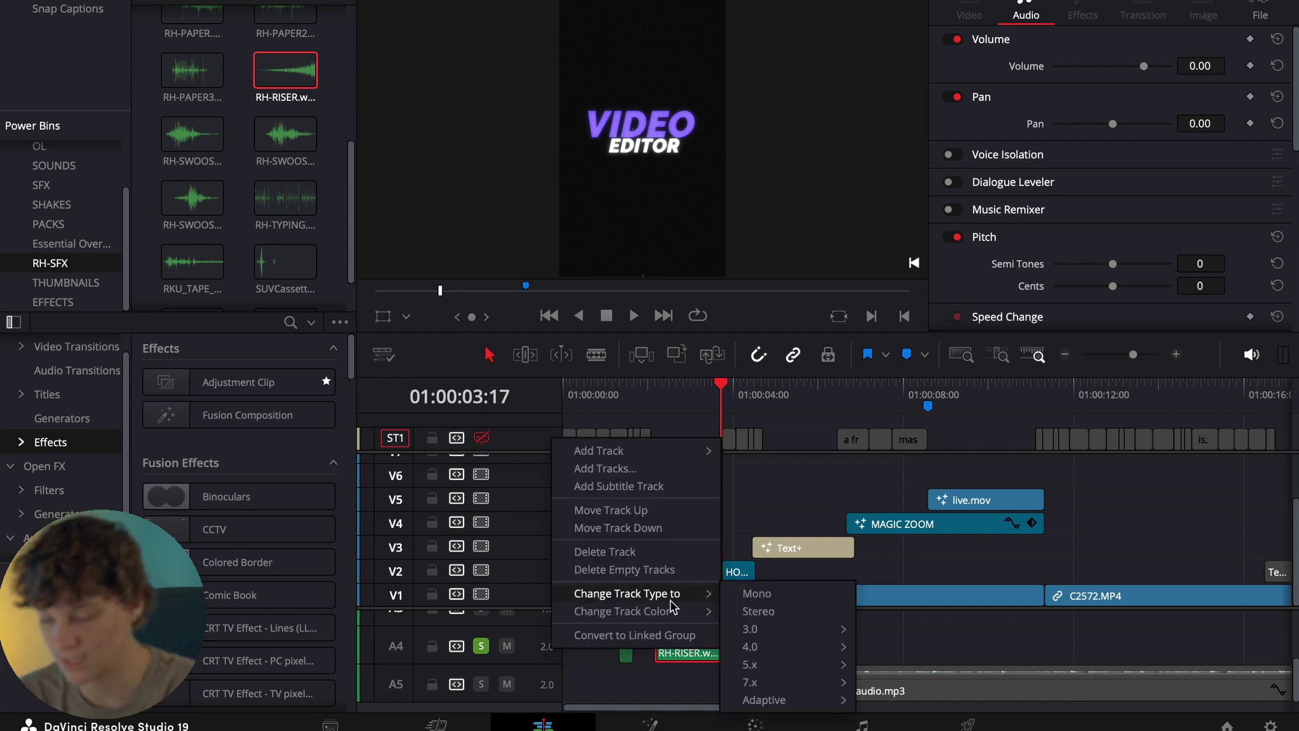
click(757, 594)
click(685, 403)
key(space)
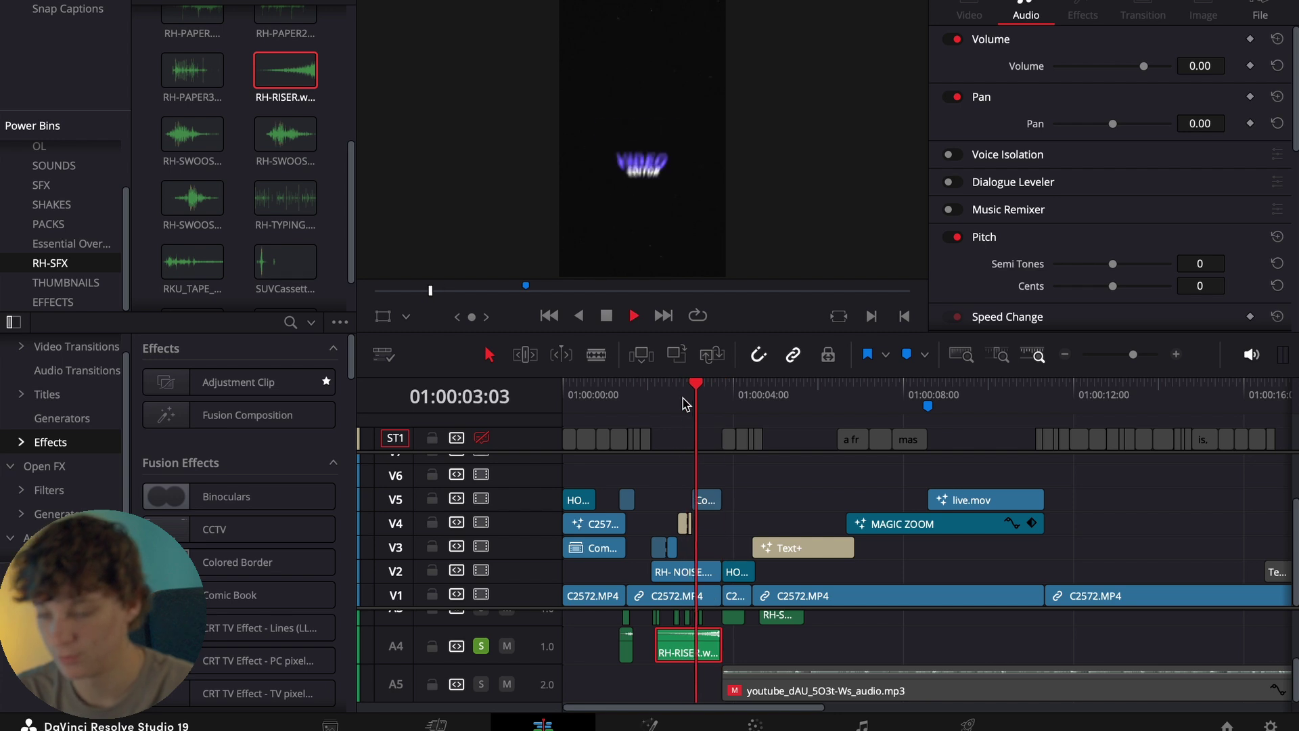
key(space)
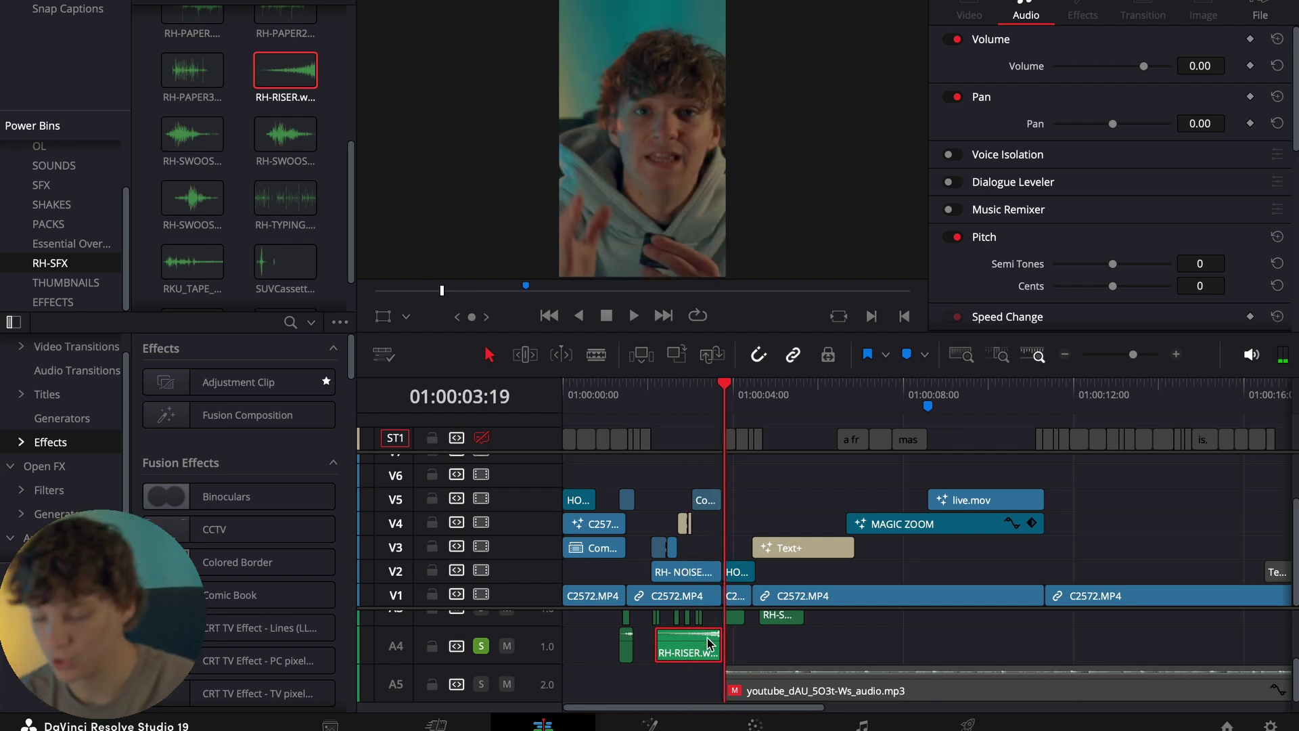
- Move the riser clip to a new mono track A6 below the music and play the VIDEO EDITOR text
drag(700, 663, 700, 690)
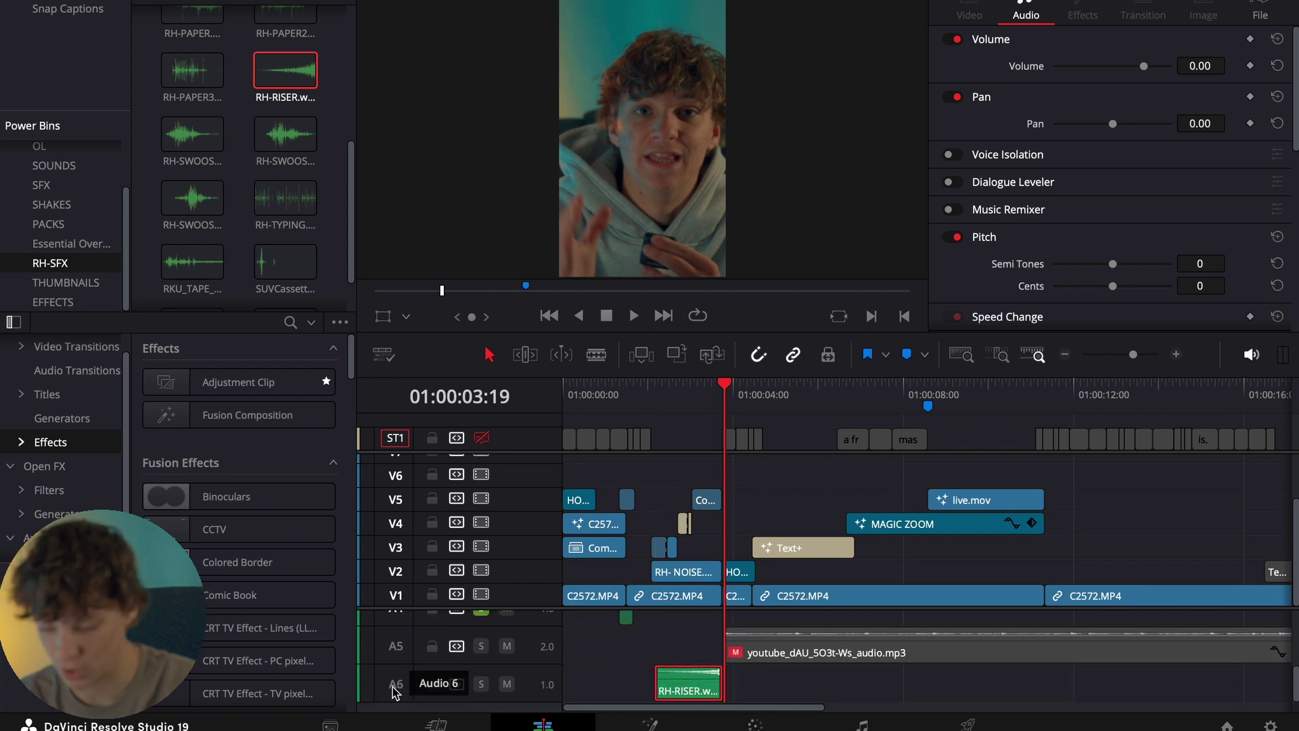
click(697, 388)
key(space)
key(space)
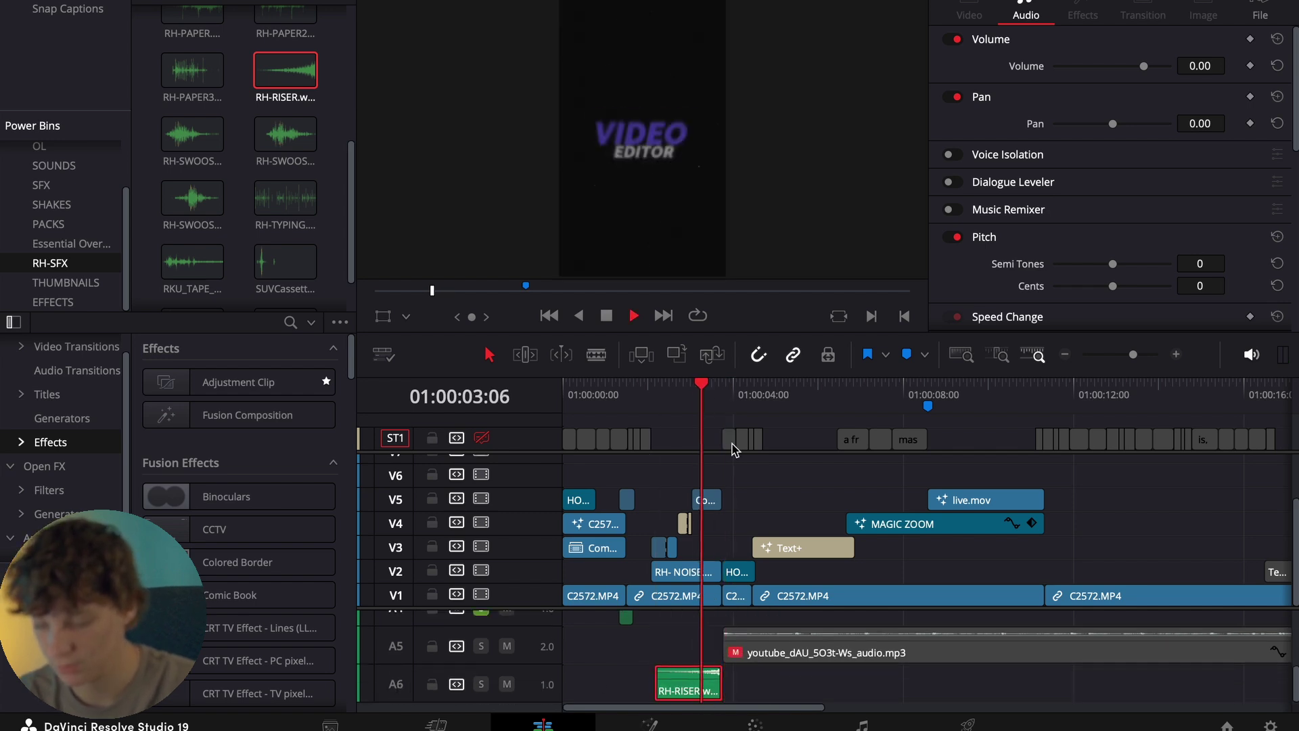
- Turn off solo on A4 and play the riser from the LEVELING UP text
scroll(499, 684, up, 1)
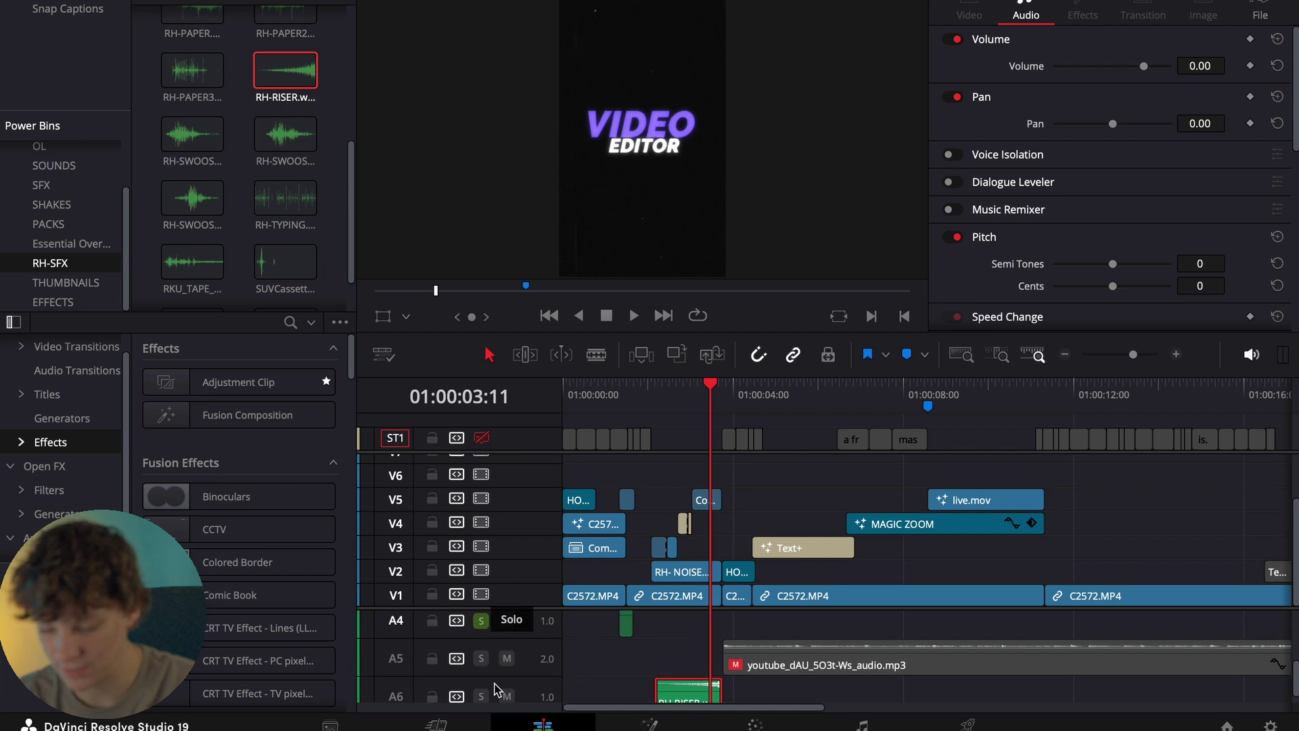
scroll(504, 646, down, 1)
click(668, 402)
key(space)
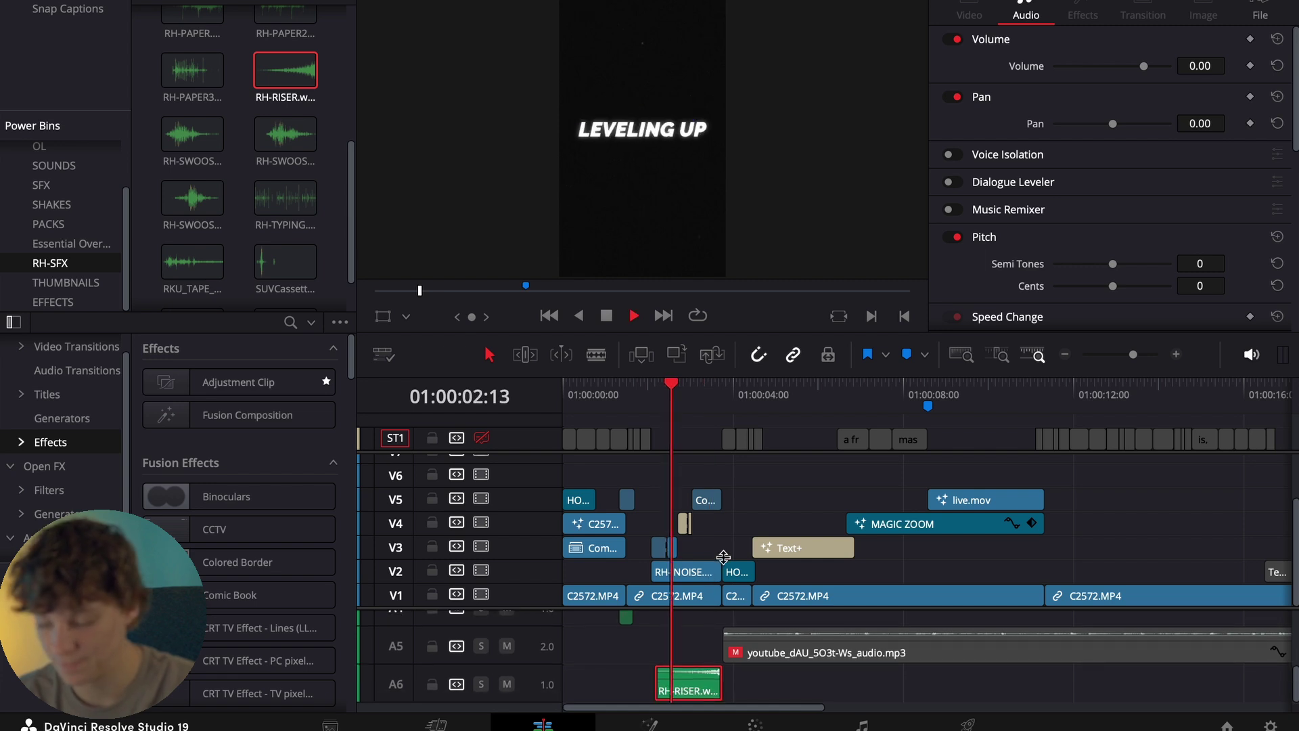
key(space)
- Enable the music clip on A5 and play it together with the riser and sound effects
click(775, 648)
key(space)
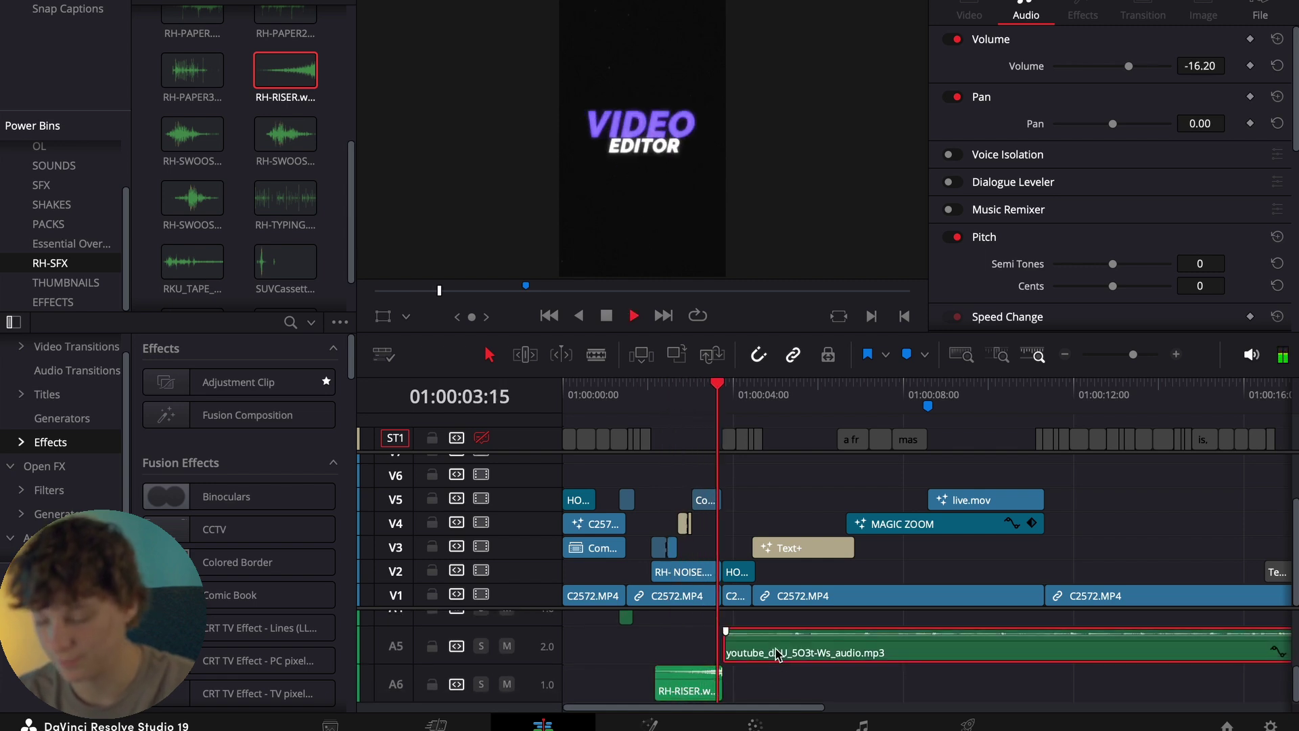
key(space)
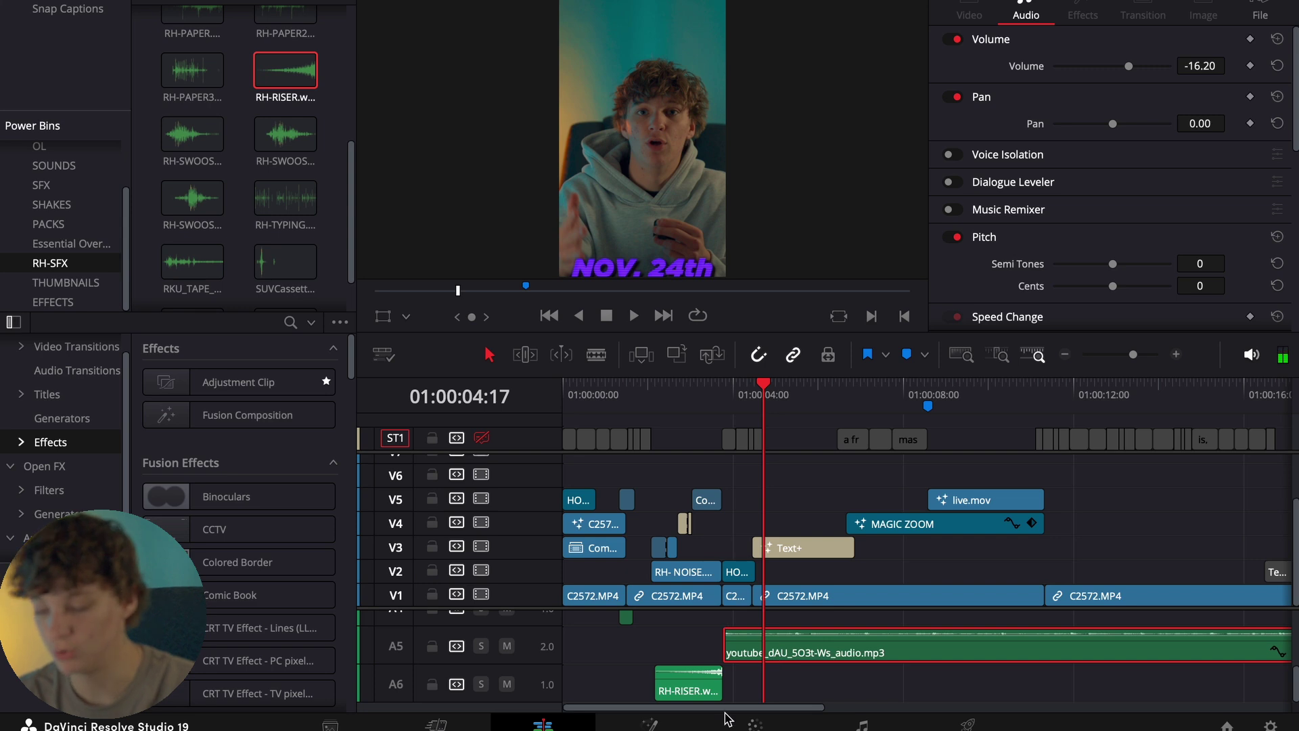
key(space)
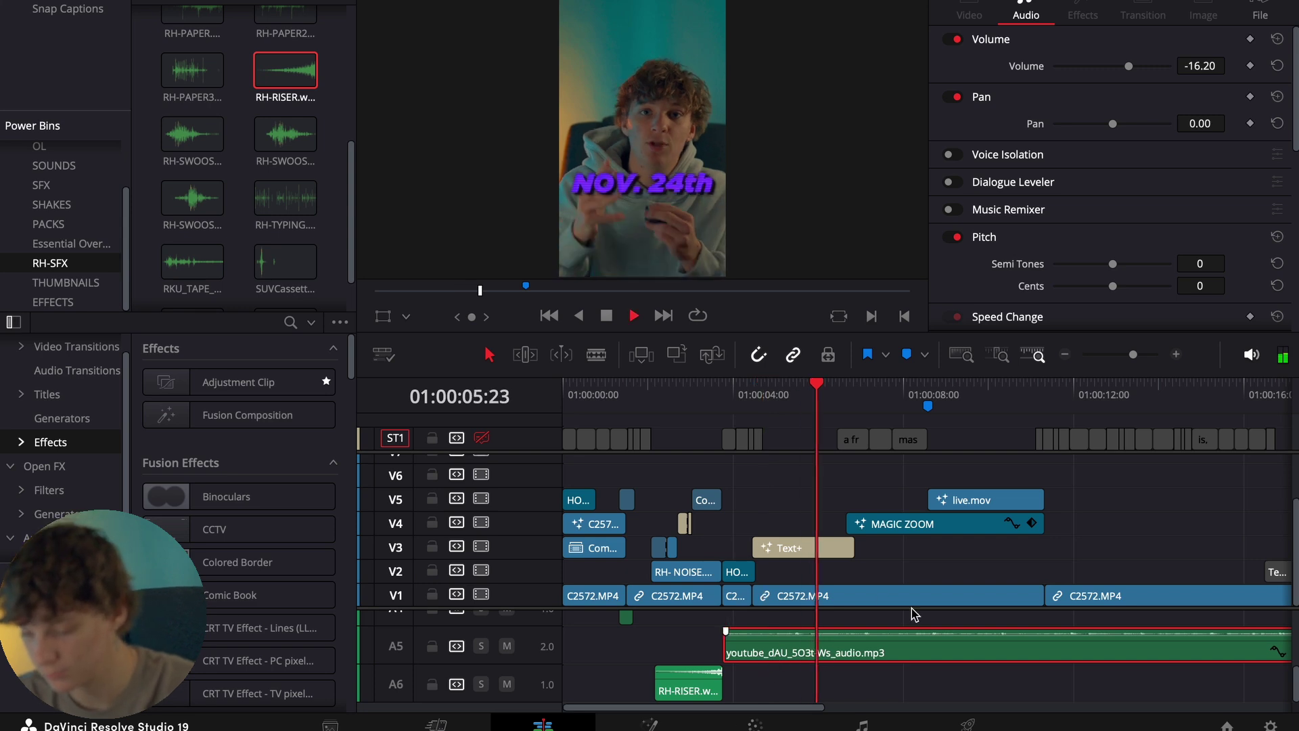
- Replay the riser leading into the music and return the playhead to 01:00:00:00
click(1062, 354)
click(629, 393)
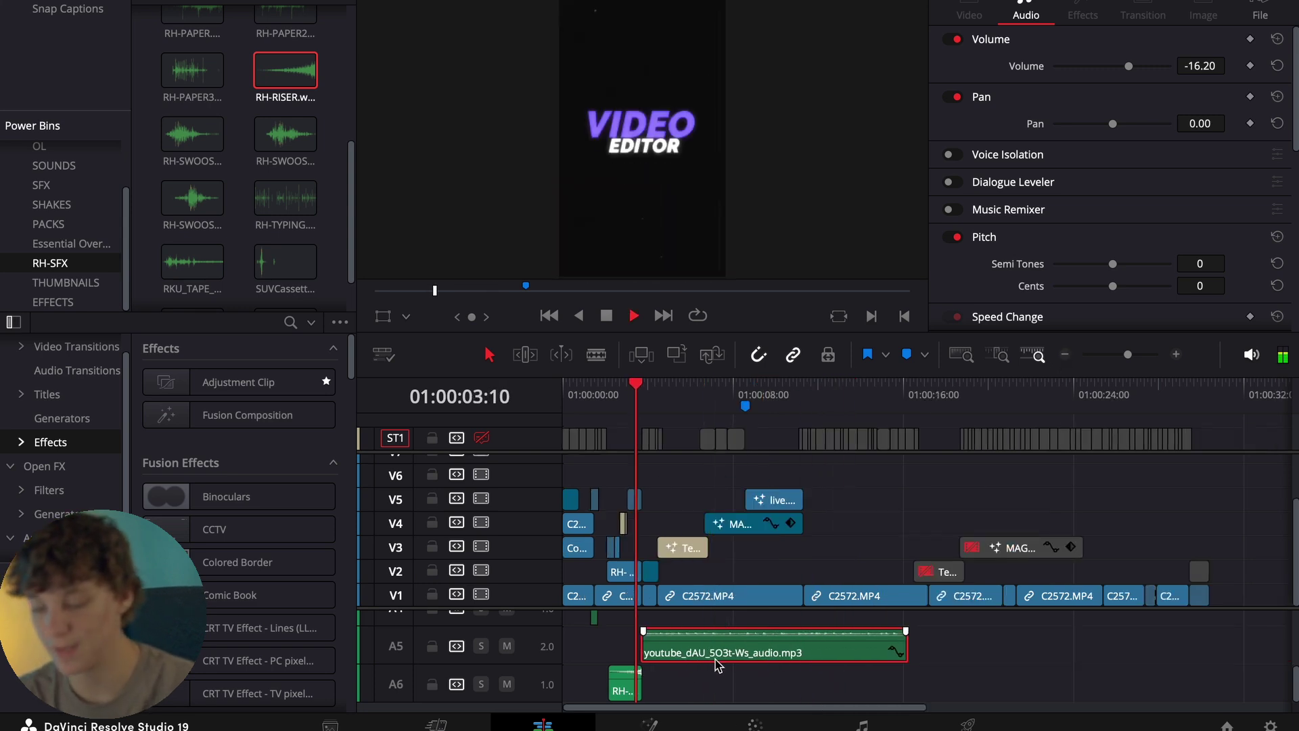
click(1176, 355)
key(space)
drag(807, 406, 537, 424)
scroll(708, 670, up, 5)
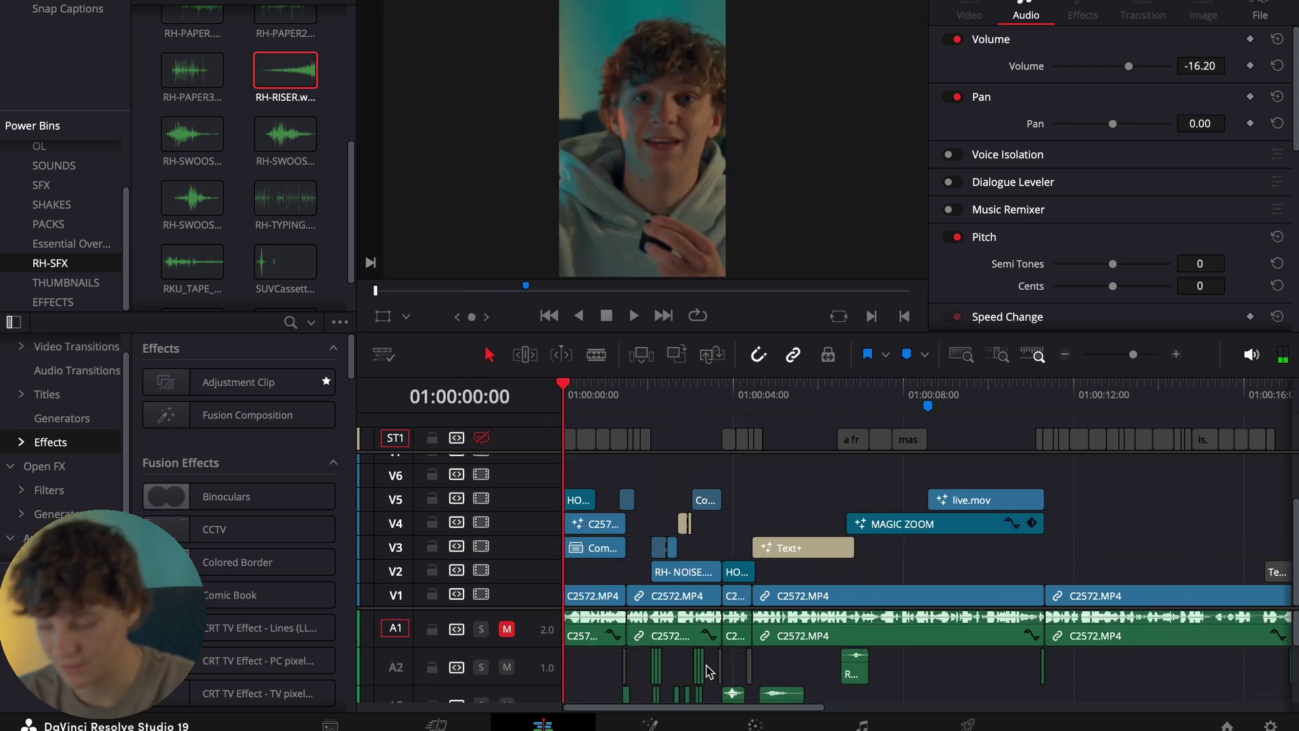
- Play the video from the start and review the sound effects, riser and music across the audio tracks
scroll(708, 670, down, 5)
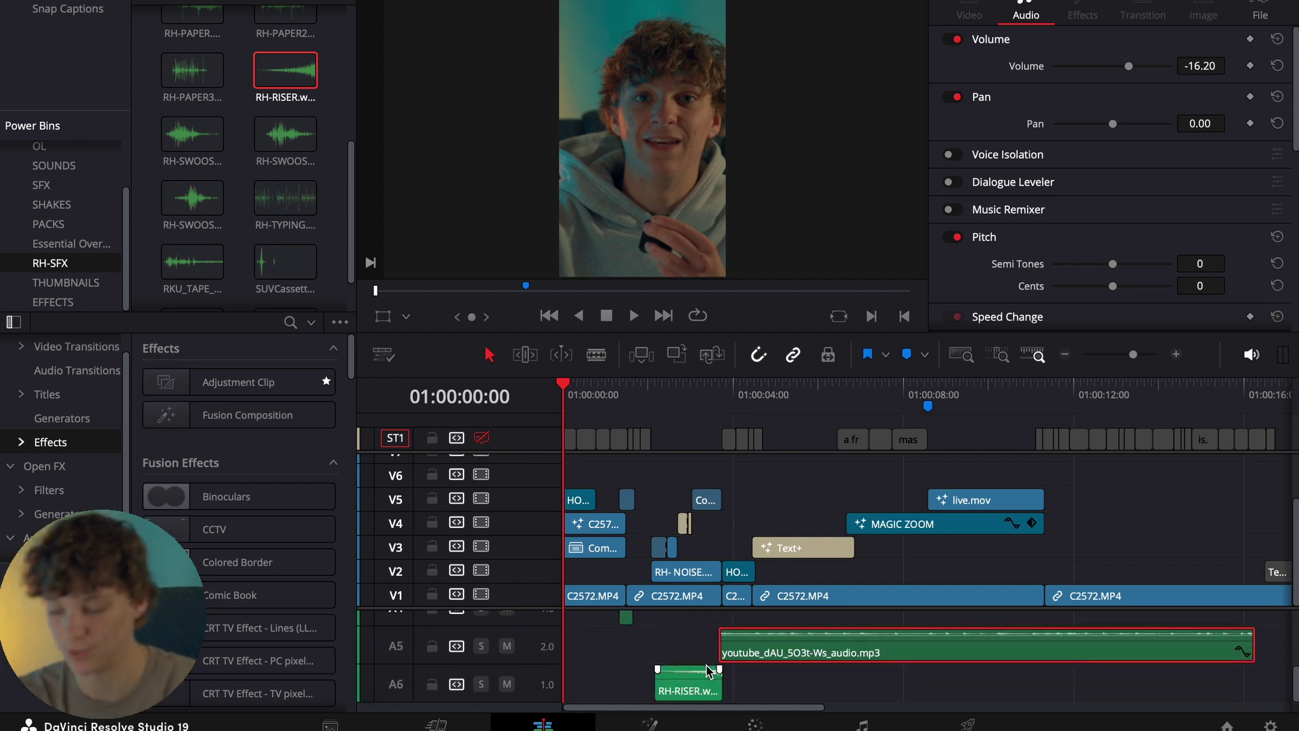
key(space)
scroll(709, 670, up, 5)
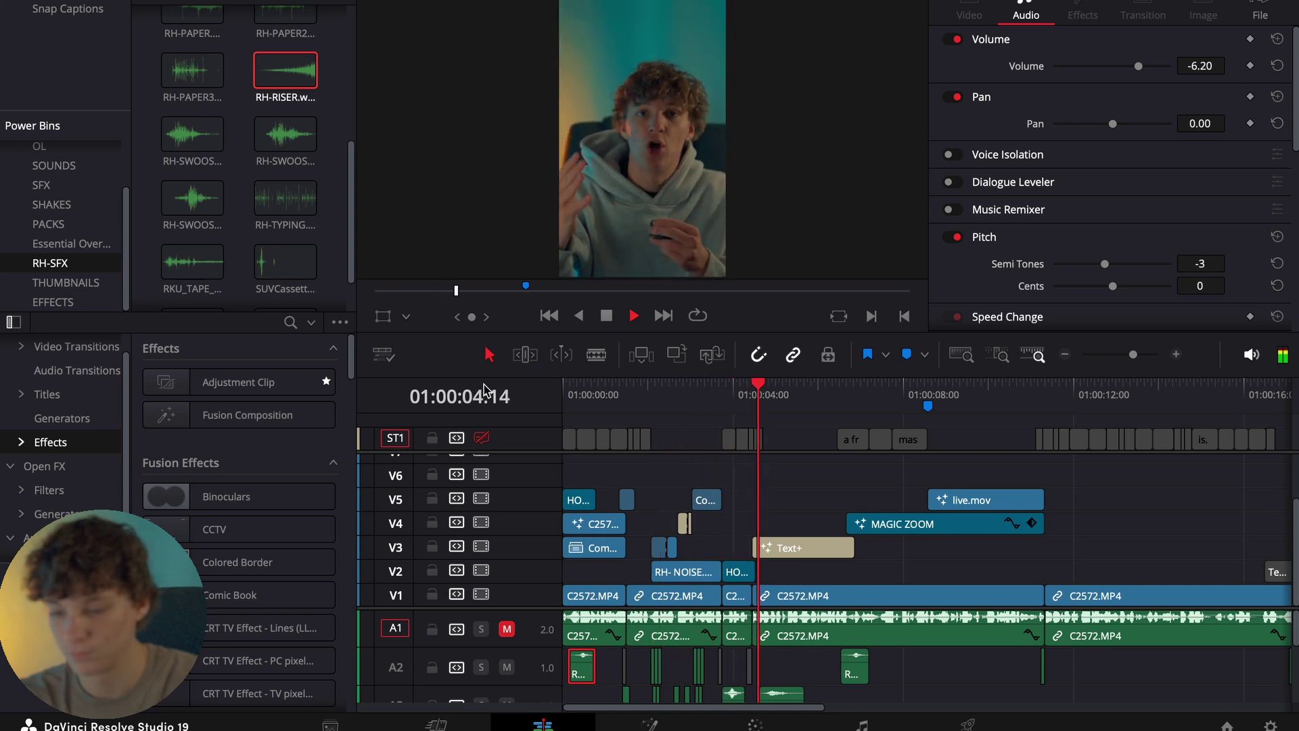
scroll(871, 670, down, 3)
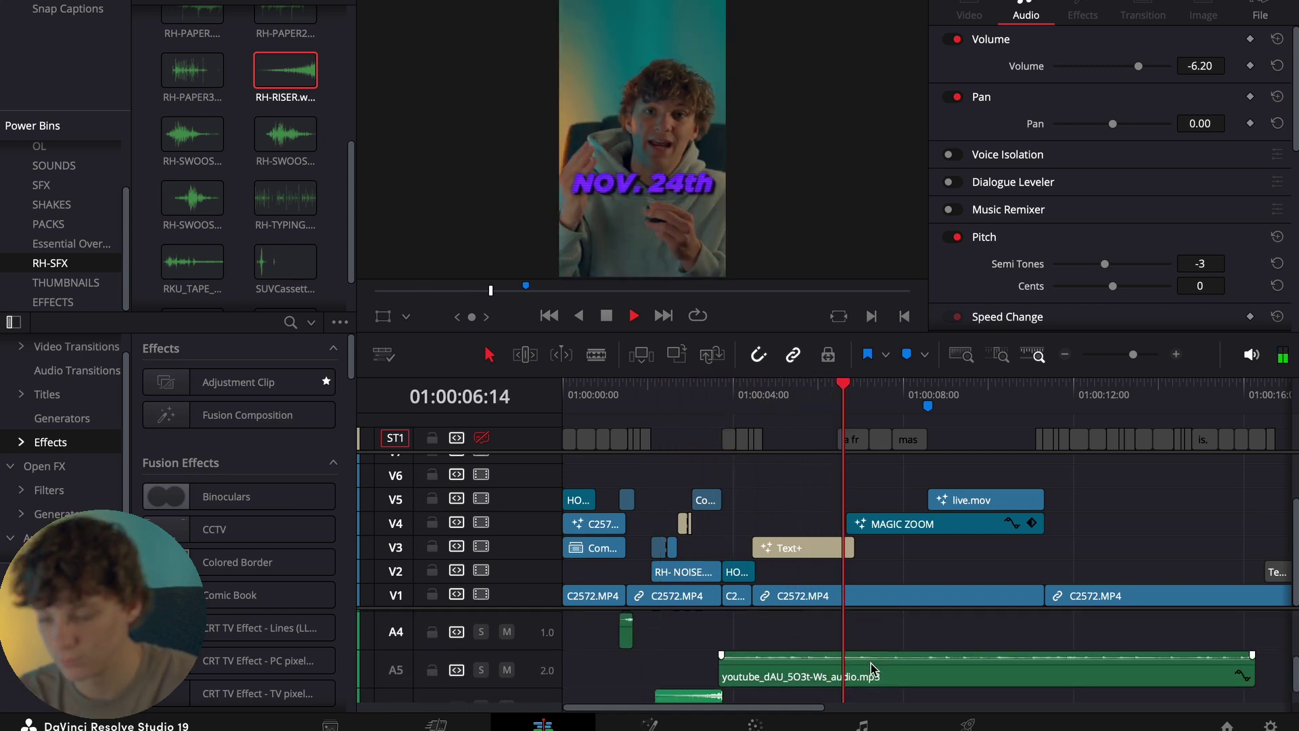
key(space)
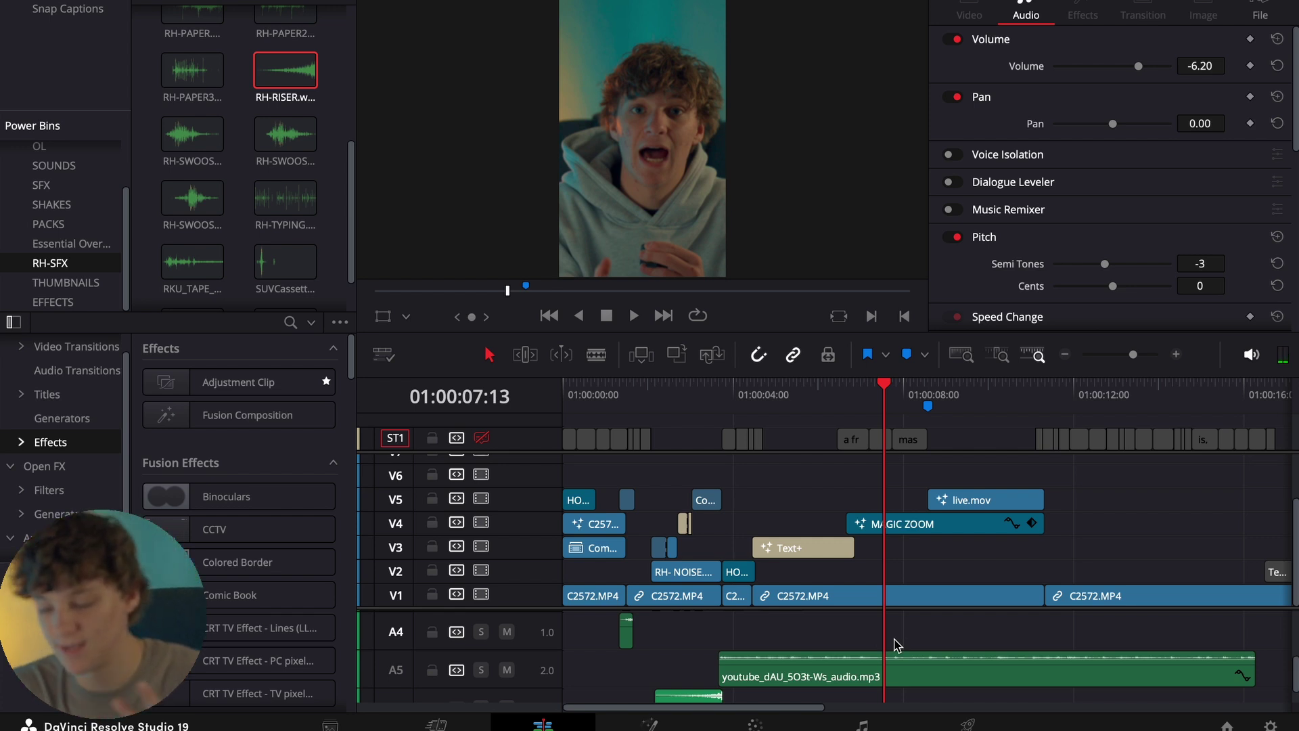
scroll(897, 645, up, 3)
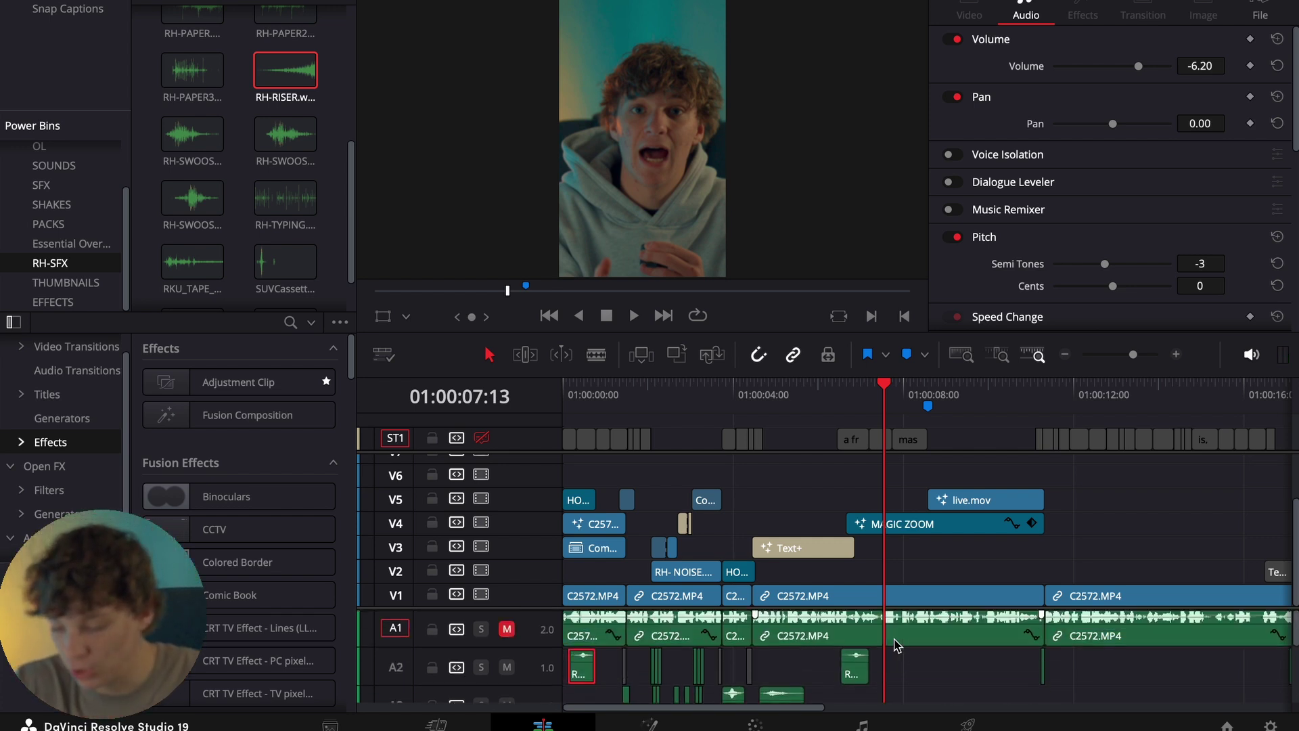
scroll(896, 645, down, 3)
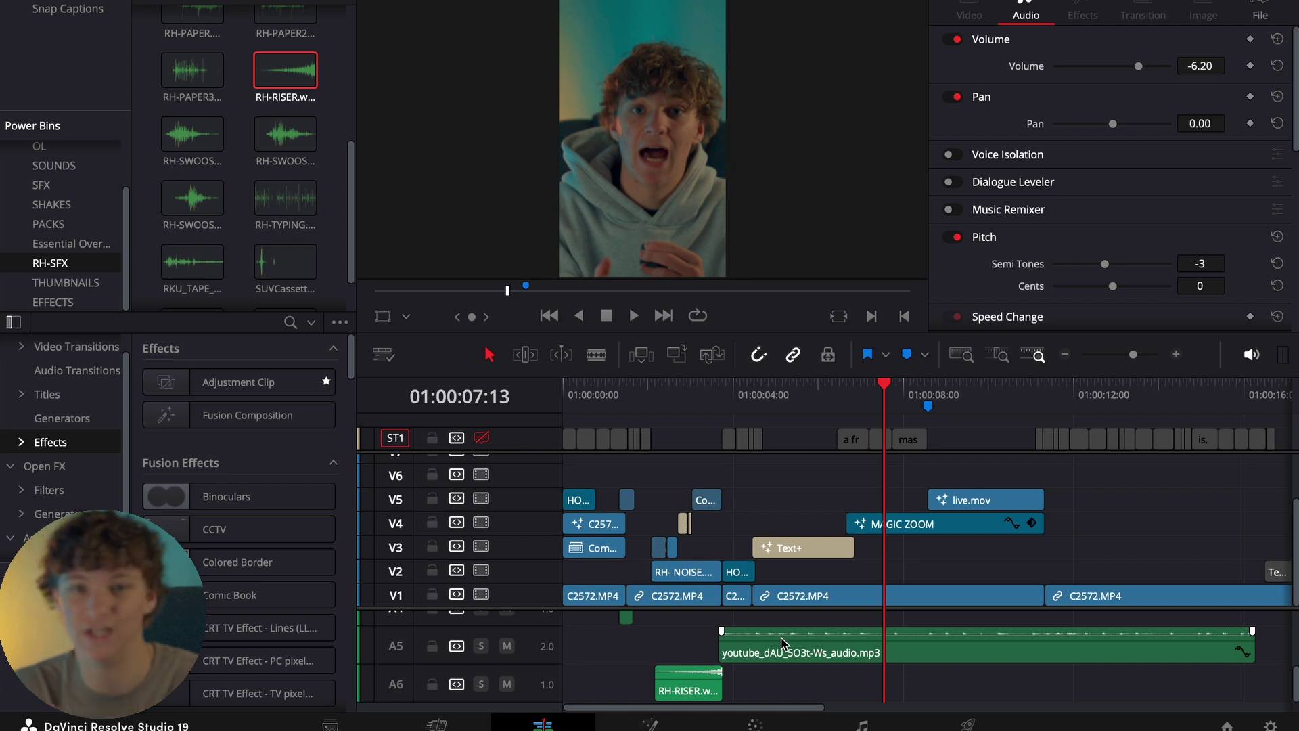
- Lower the volume of the riser clip on A6 to -3.80
click(692, 680)
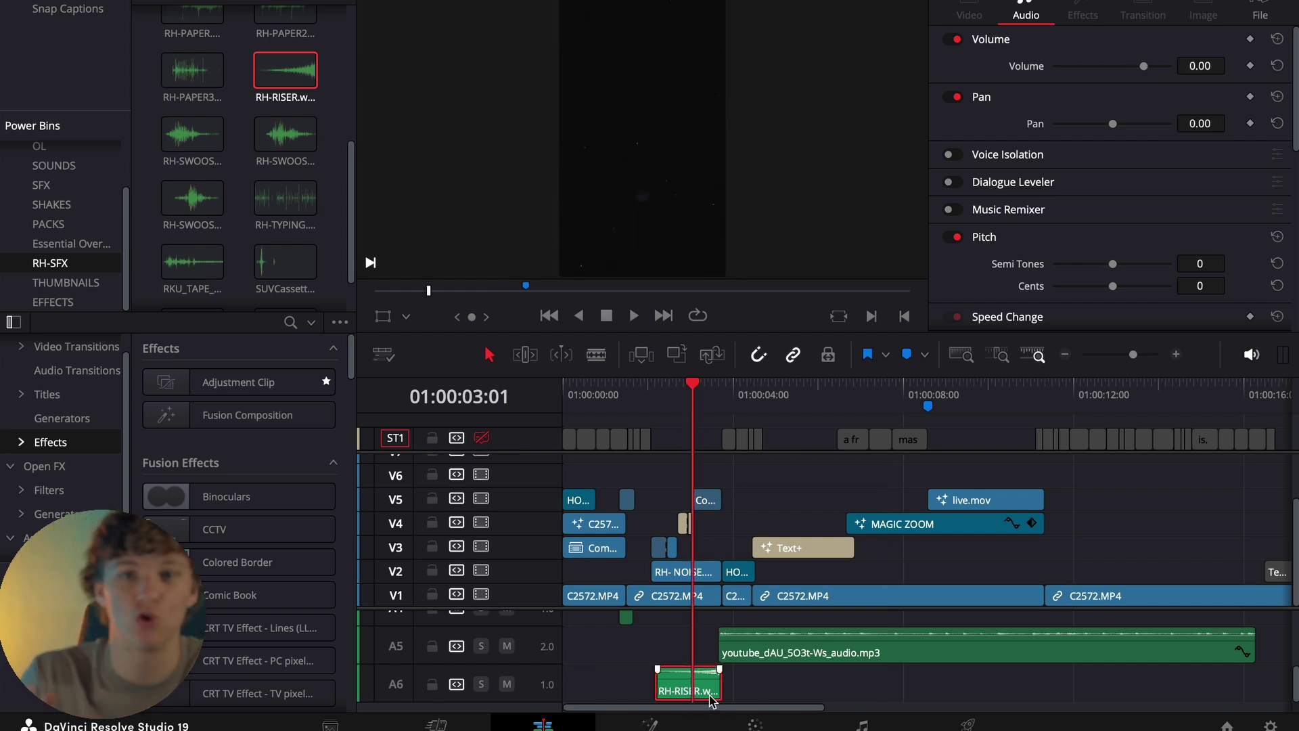
drag(1206, 66, 1188, 65)
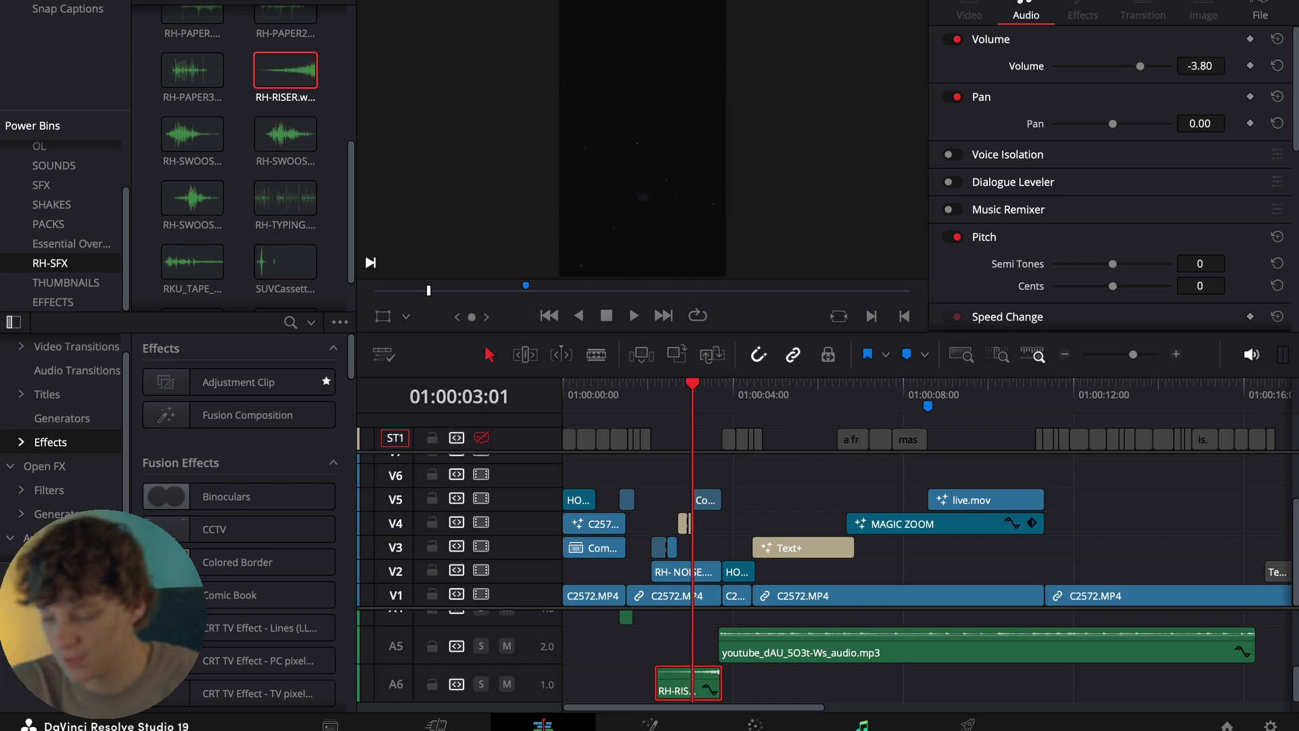
- Open the equalizer of track A6 in Fairlight and enable the Band 6 high-cut filter at 440 Hz
click(869, 726)
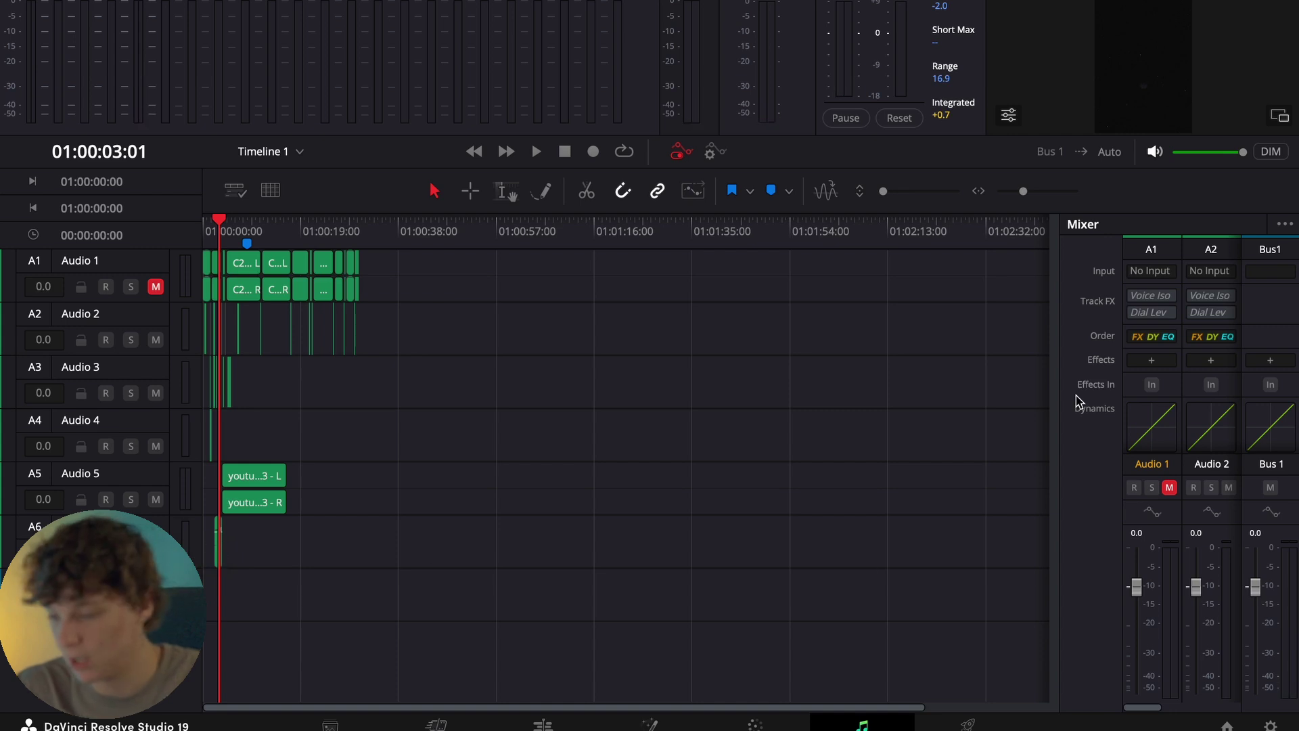
scroll(1208, 304, down, 3)
scroll(1208, 304, right, 4)
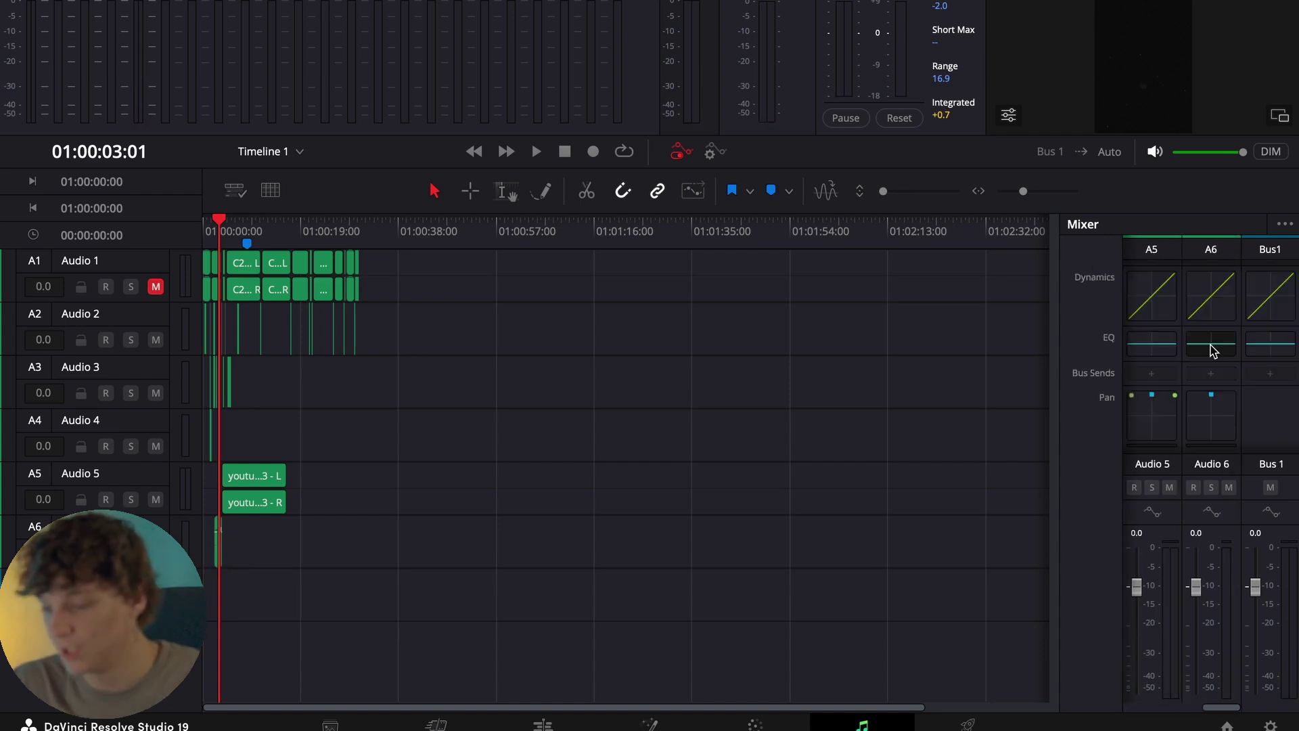
click(1209, 346)
click(974, 371)
drag(998, 186, 576, 245)
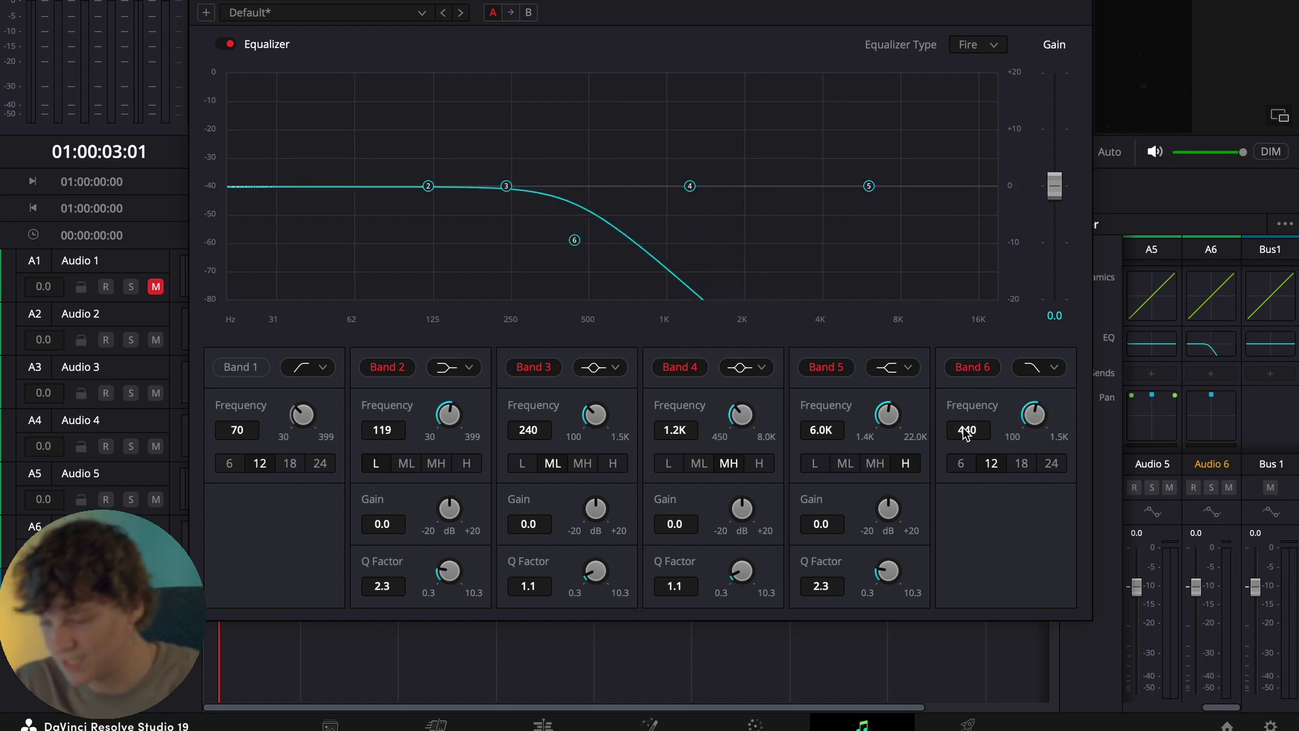
- Return to the Edit page and play the filtered riser from the AS text
click(568, 725)
click(685, 406)
key(space)
click(685, 406)
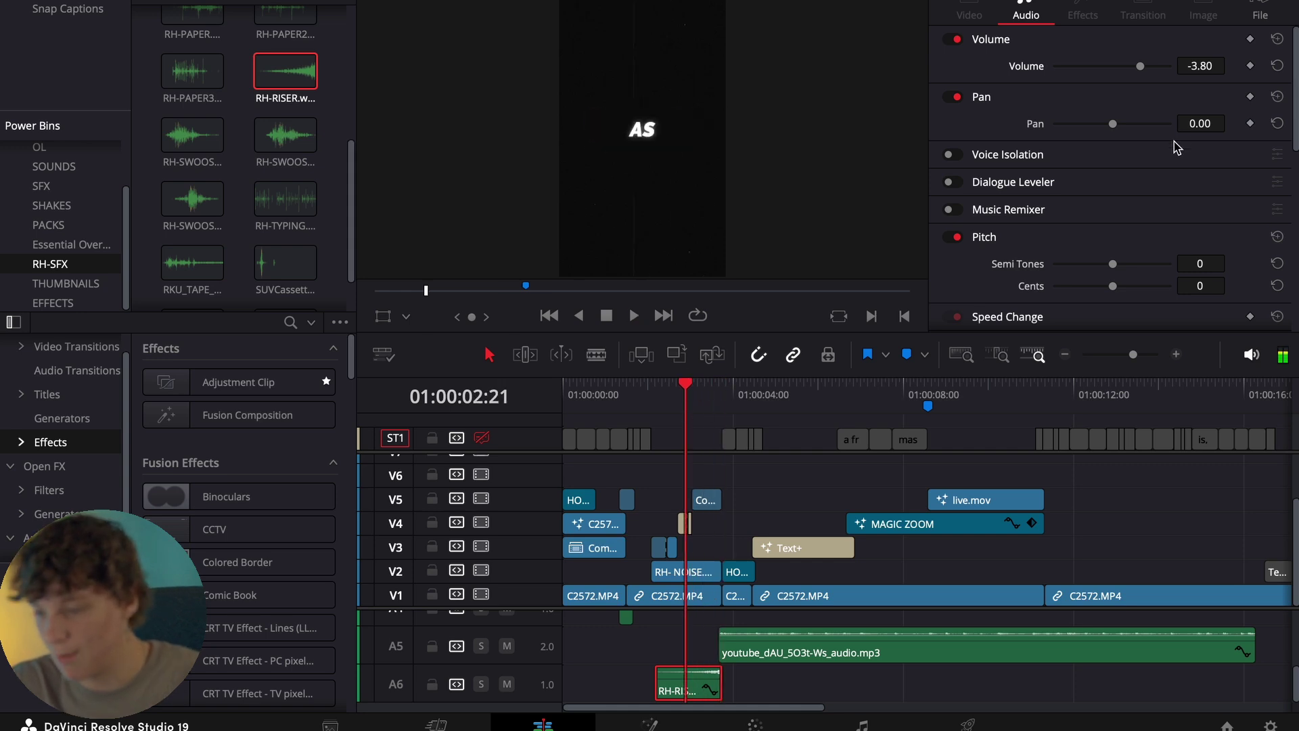
- Raise the riser clip's volume to 13.20 and replay it from the LEVELING UP text
drag(1200, 66, 1231, 65)
key(space)
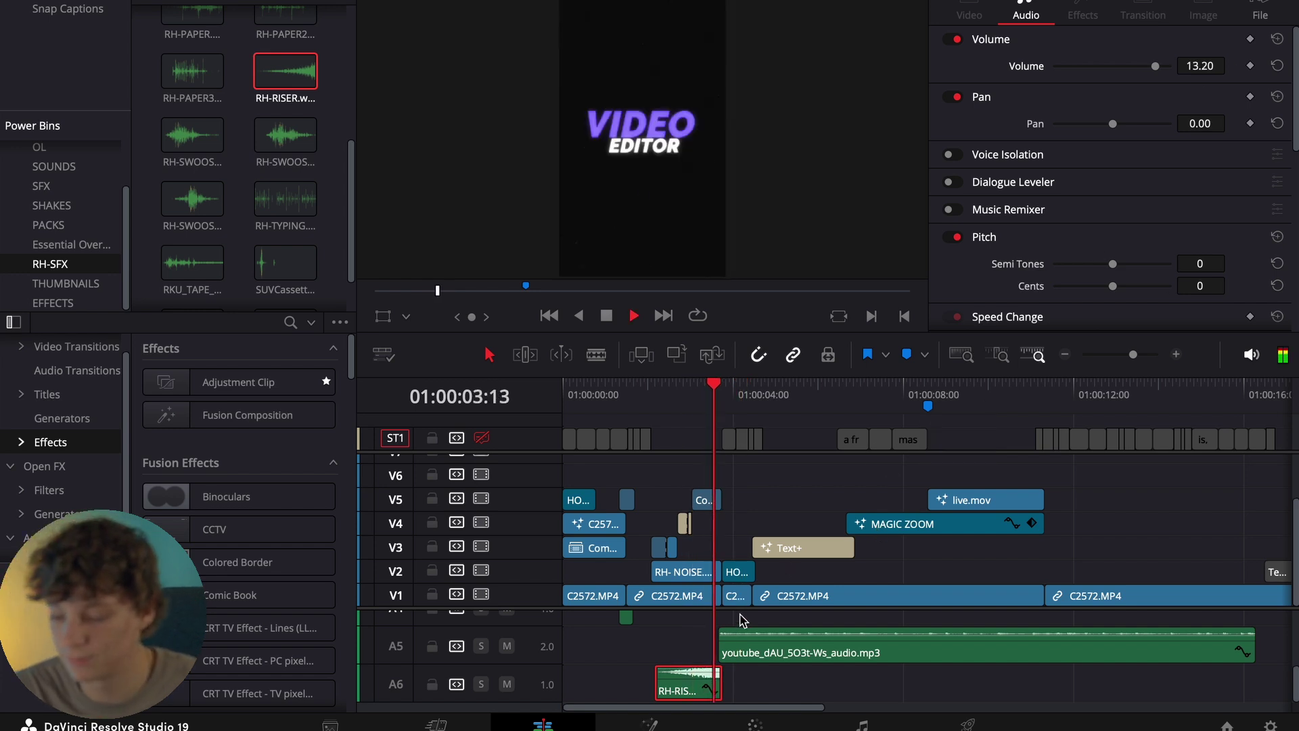
click(668, 414)
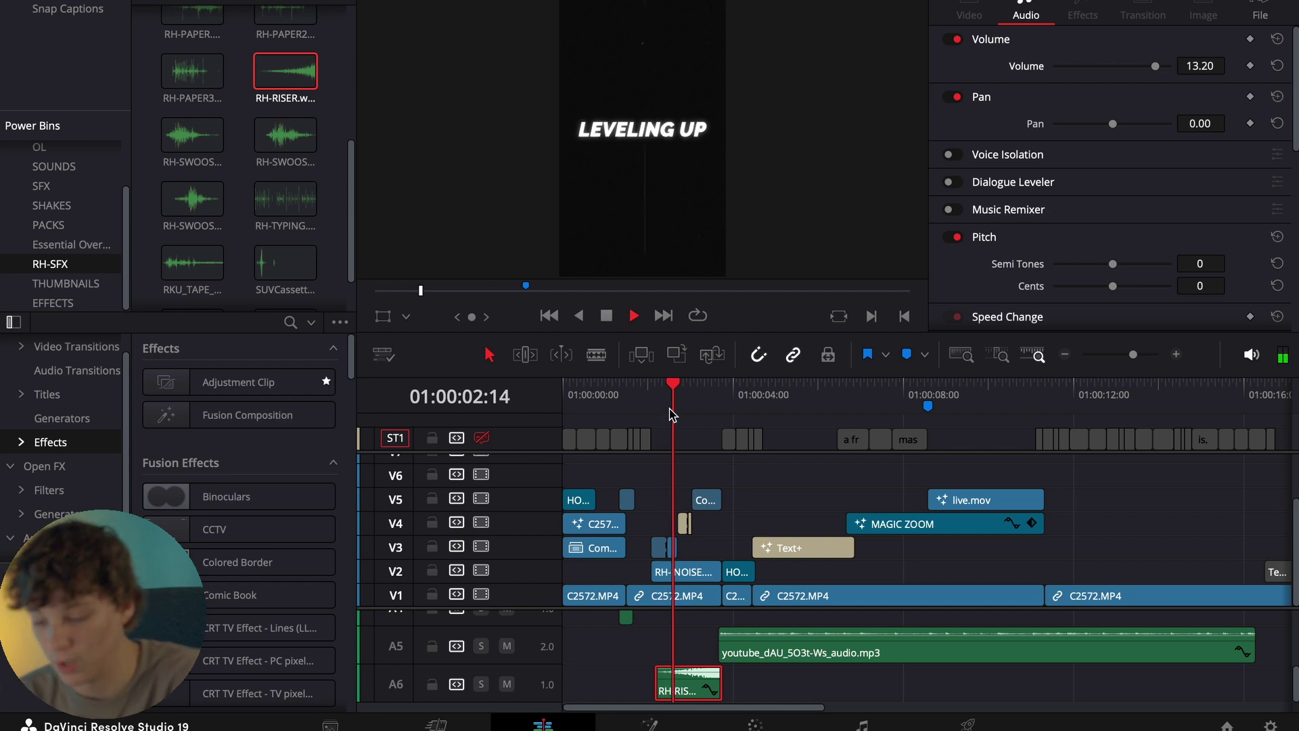